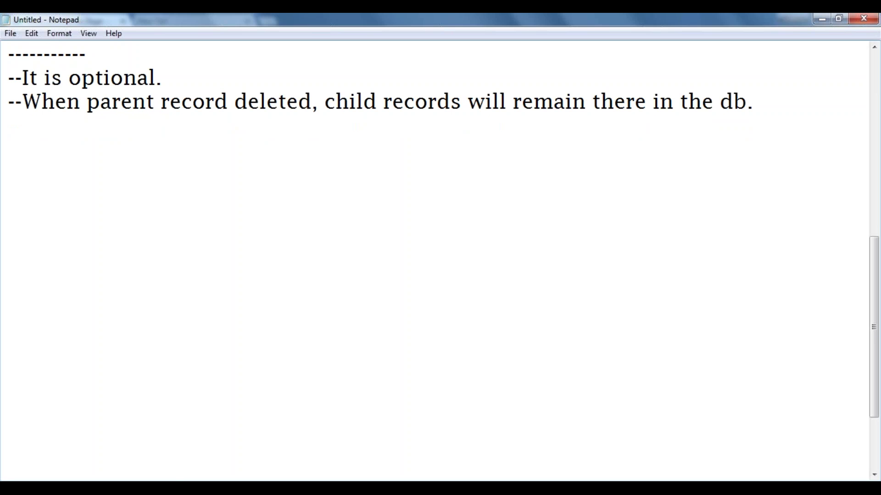
Step: Switch to Salesforce in the browser and open the custom objects setup page
{"action": "left_click", "coordinate": [98, 487]}
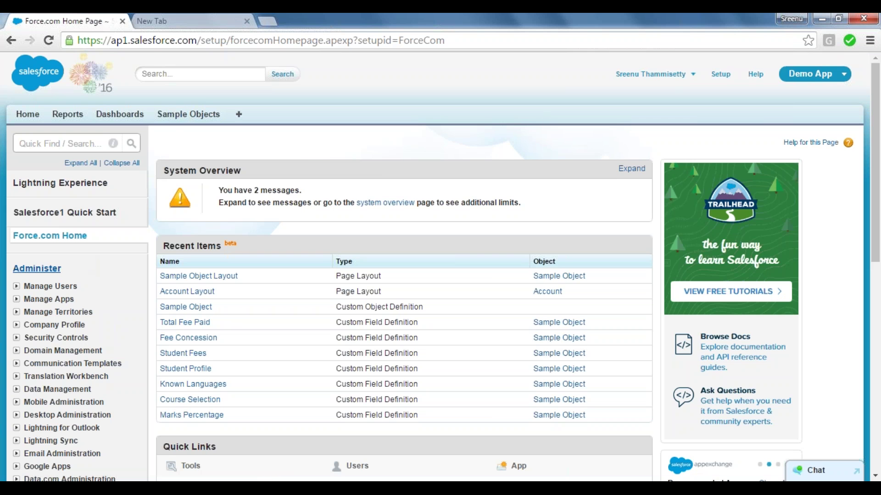
{"action": "scroll", "coordinate": [136, 256], "scroll_direction": "down", "scroll_amount": 7}
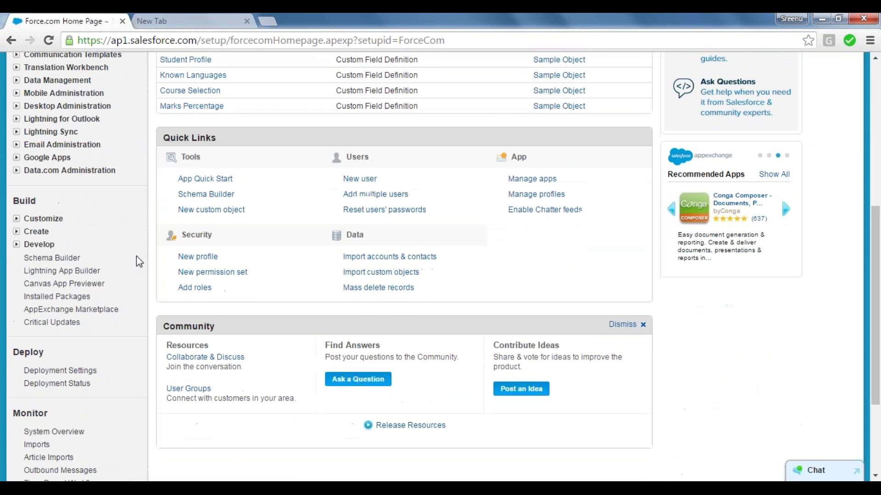
{"action": "left_click", "coordinate": [16, 232]}
{"action": "left_click", "coordinate": [17, 231]}
{"action": "left_click", "coordinate": [17, 232]}
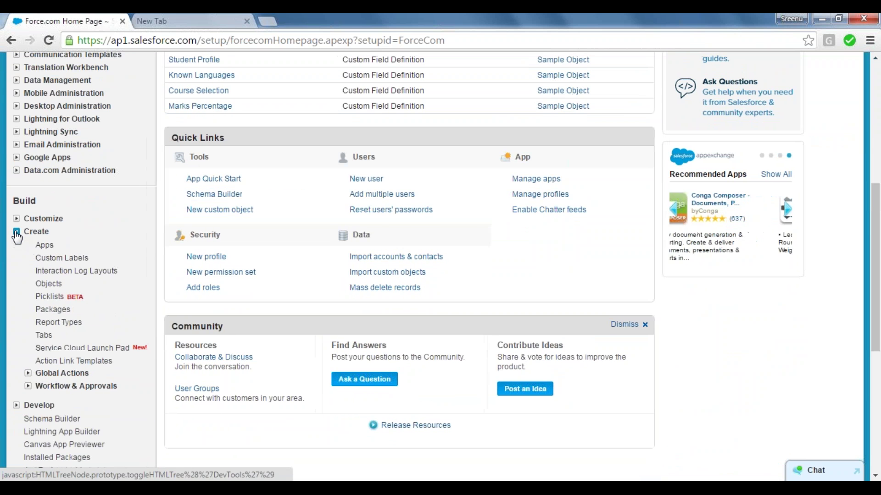
{"action": "left_click", "coordinate": [49, 285]}
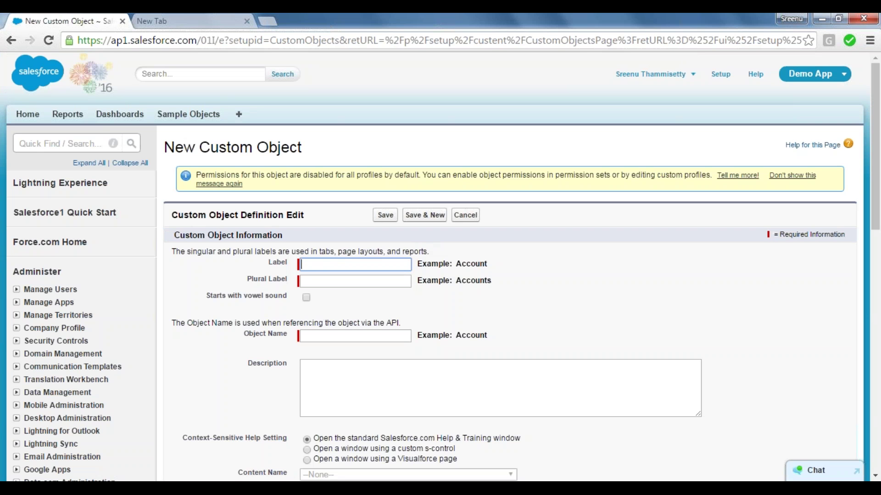
Step: Enter Sample Objects2 as both the label and the plural label of the new custom object
{"action": "type", "text": "Sample Objects2"}
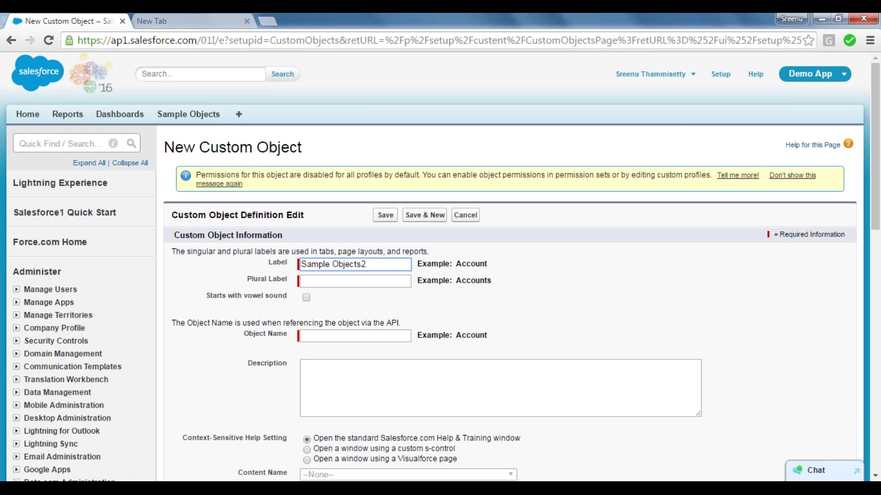
{"action": "key", "text": "Tab"}
{"action": "key", "text": "Tab"}
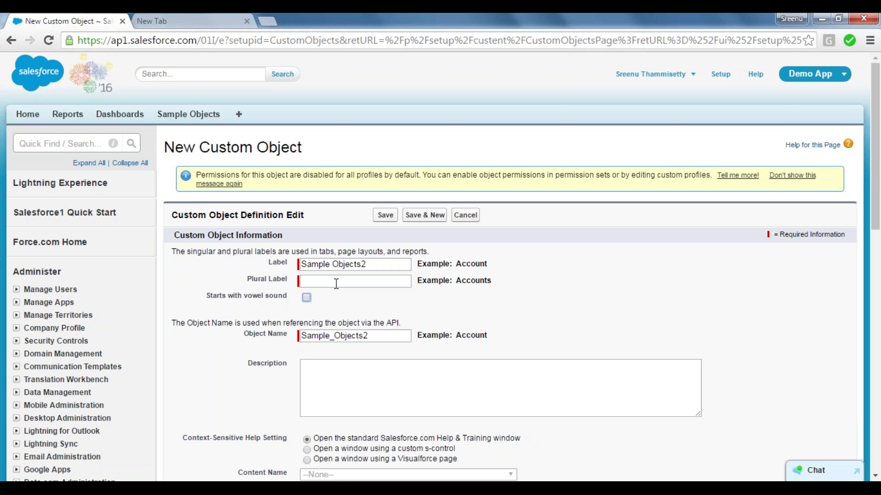
{"action": "left_click", "coordinate": [333, 282]}
{"action": "type", "text": "Sampl"}
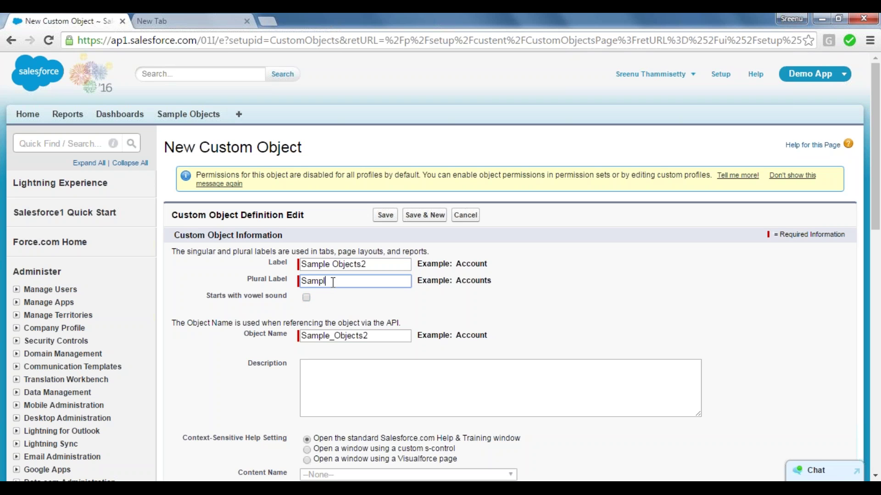
{"action": "type", "text": "e Objects2"}
Step: Correct the label to Sample Object2 and the object name to Sample_Object2
{"action": "left_click", "coordinate": [362, 264]}
{"action": "key", "text": "BackSpace"}
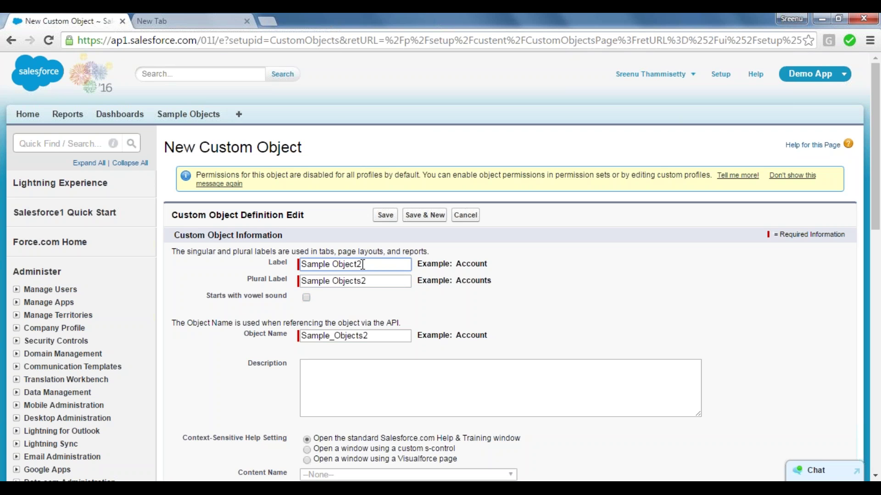
{"action": "left_click", "coordinate": [398, 278]}
{"action": "left_click", "coordinate": [353, 300]}
{"action": "left_click", "coordinate": [258, 368]}
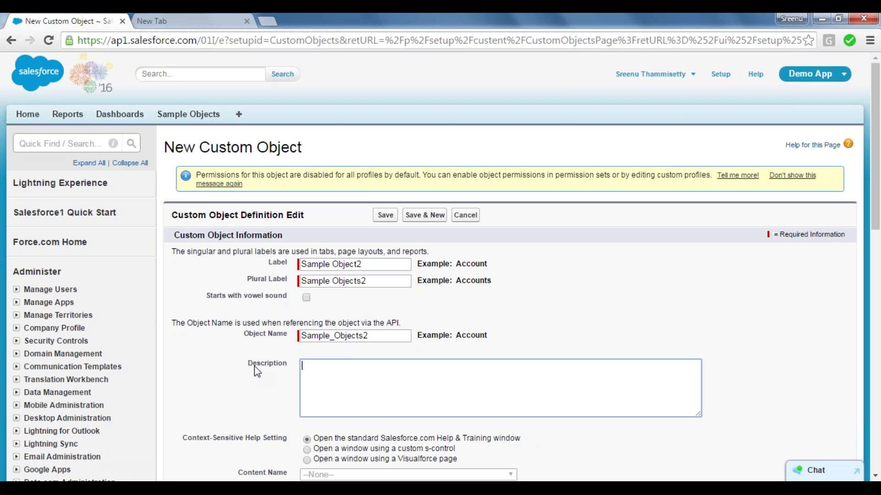
{"action": "left_click", "coordinate": [363, 339]}
{"action": "key", "text": "BackSpace"}
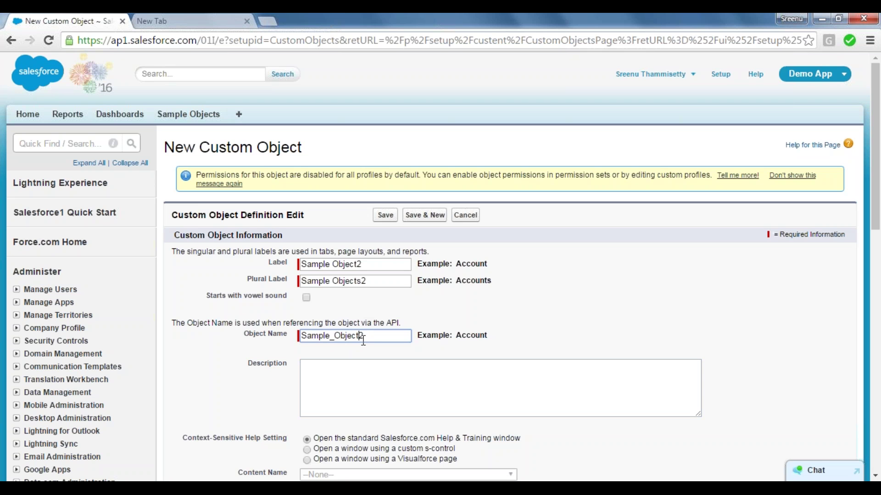
{"action": "left_click", "coordinate": [384, 374]}
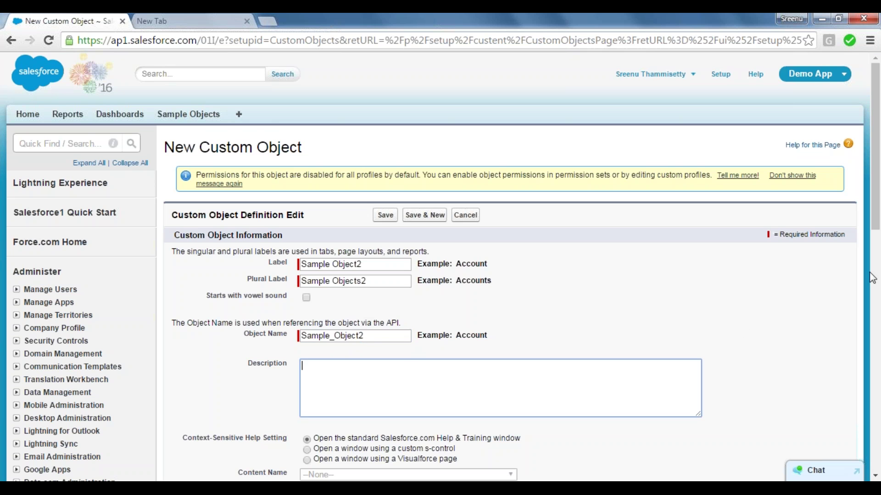
Step: Set the custom tab wizard to launch after saving, and save the custom object
{"action": "left_click_drag", "start_coordinate": [878, 195], "coordinate": [870, 447]}
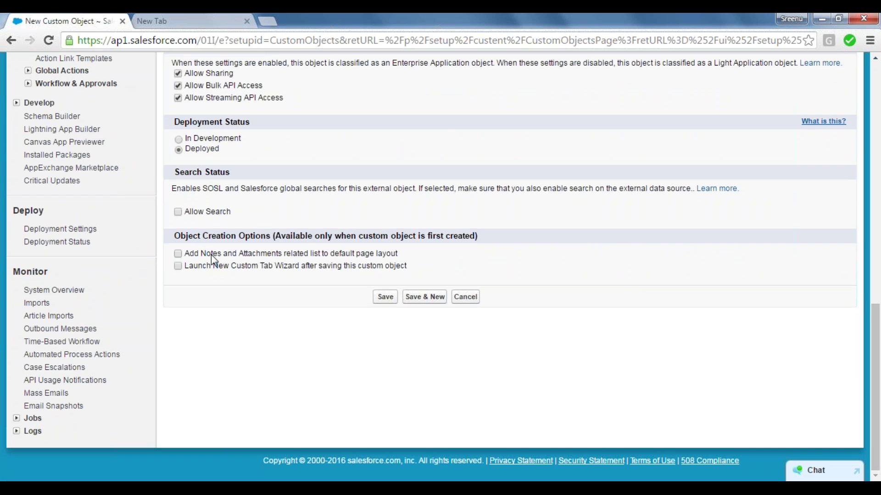
{"action": "left_click", "coordinate": [178, 267]}
{"action": "left_click", "coordinate": [385, 298]}
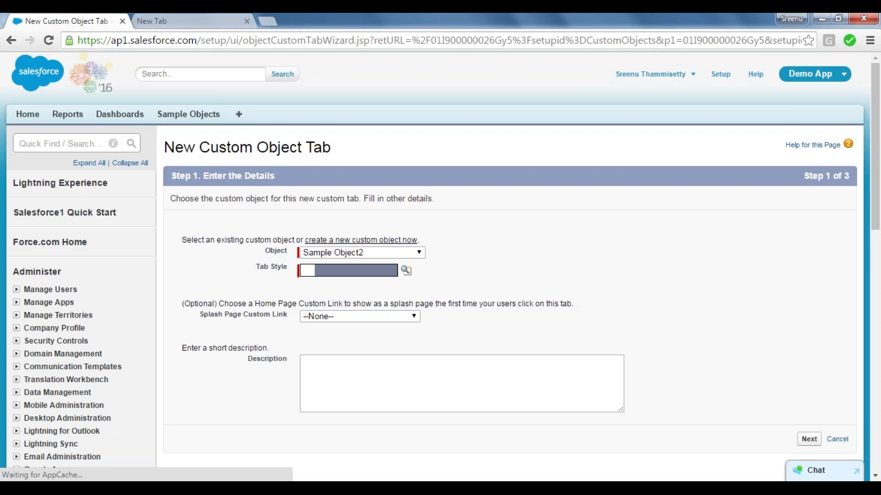
Step: Give the Sample Object2 tab the unused Building Block style and accept Default On visibility for all profiles
{"action": "left_click", "coordinate": [419, 253]}
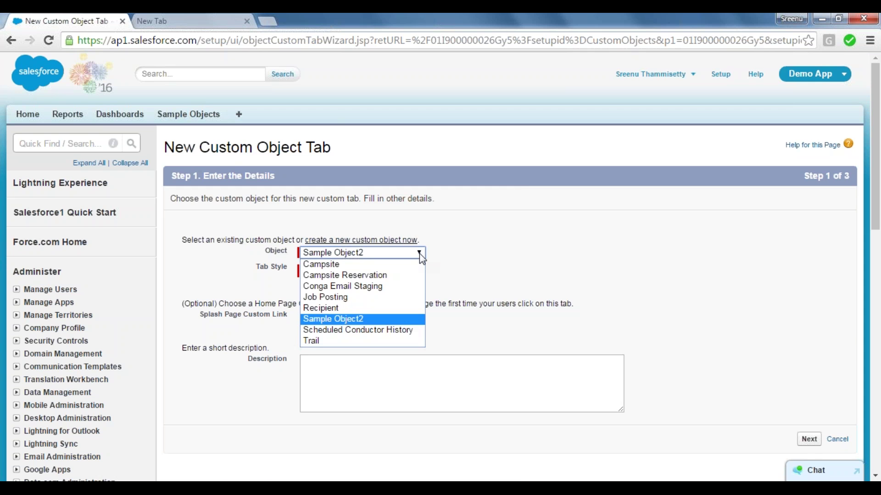
{"action": "left_click", "coordinate": [419, 253]}
{"action": "left_click", "coordinate": [405, 271]}
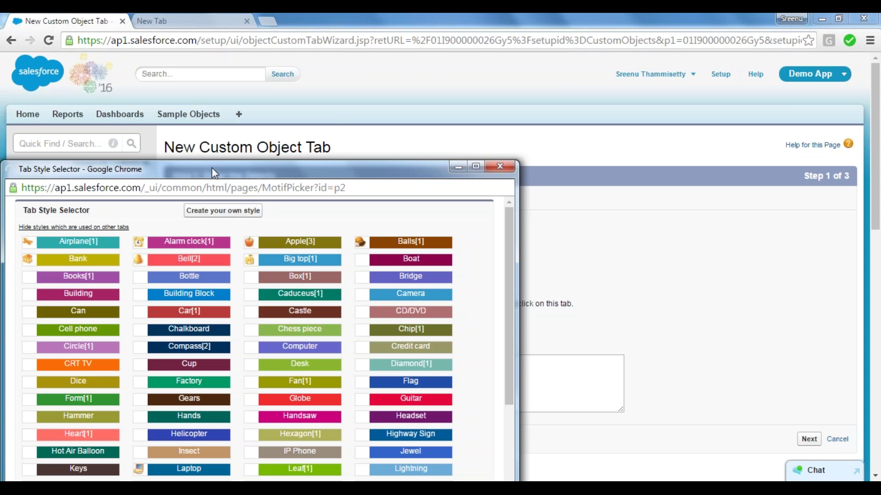
{"action": "left_click", "coordinate": [110, 228]}
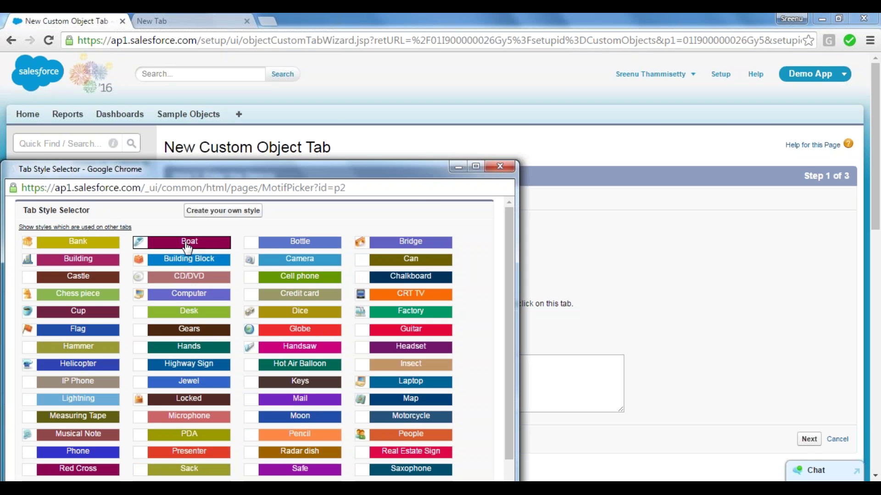
{"action": "left_click", "coordinate": [189, 259]}
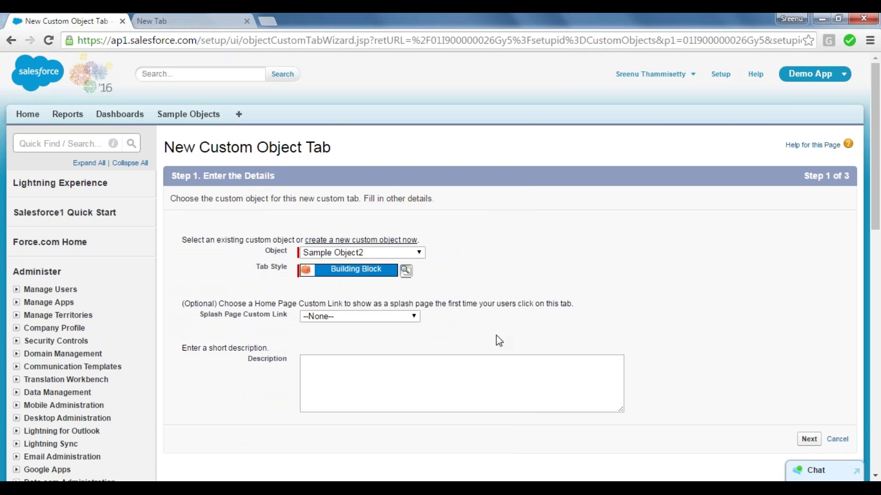
{"action": "left_click", "coordinate": [809, 439]}
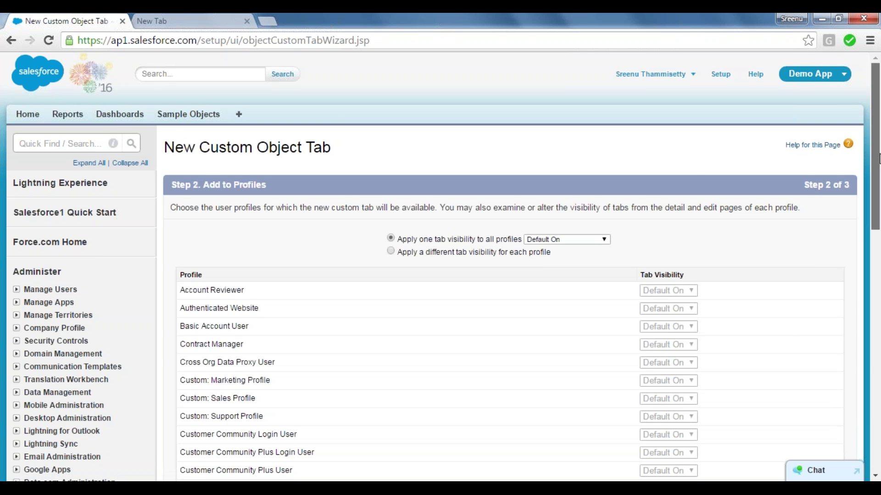
{"action": "scroll", "coordinate": [780, 275], "scroll_direction": "down", "scroll_amount": 13}
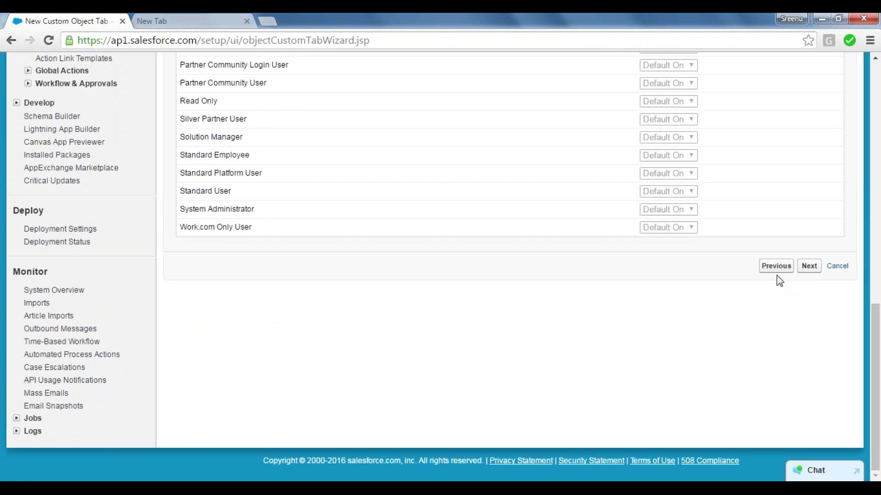
{"action": "left_click", "coordinate": [808, 266]}
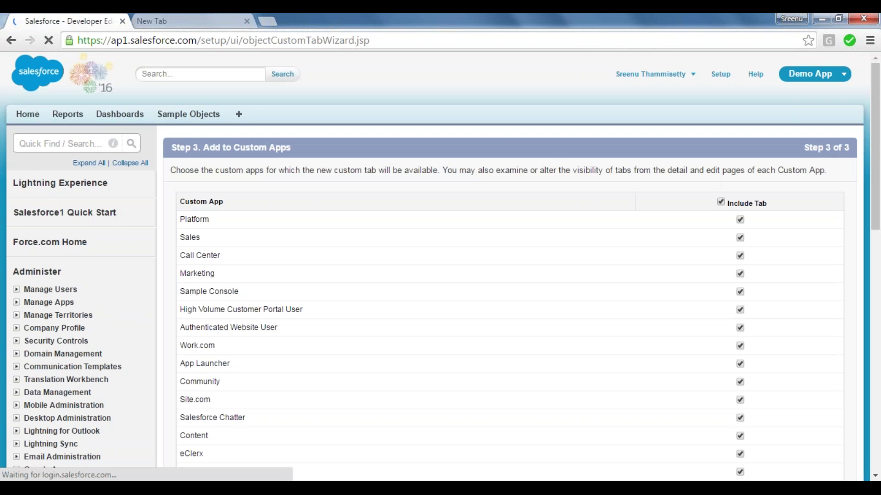
Step: Include the new tab only in the Demo App custom app and save it
{"action": "left_click", "coordinate": [721, 203]}
{"action": "scroll", "coordinate": [879, 277], "scroll_direction": "down", "scroll_amount": 1}
{"action": "scroll", "coordinate": [879, 277], "scroll_direction": "down", "scroll_amount": 10}
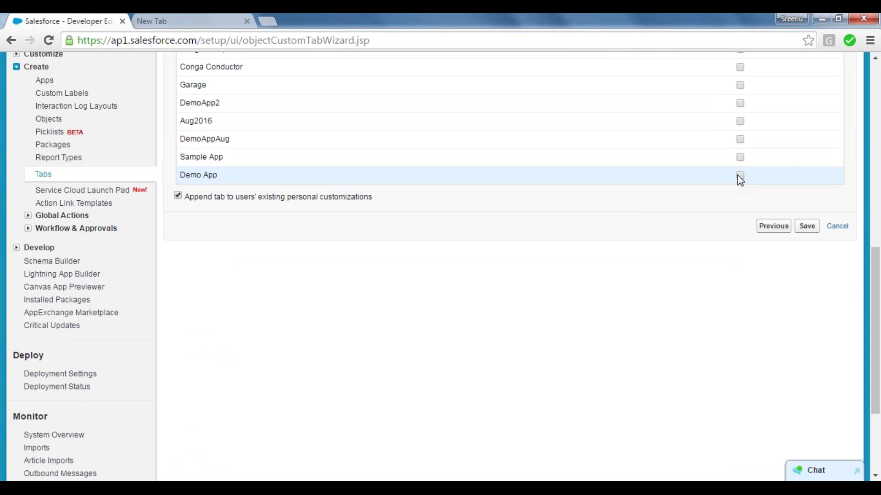
{"action": "left_click", "coordinate": [739, 176]}
{"action": "left_click", "coordinate": [806, 229]}
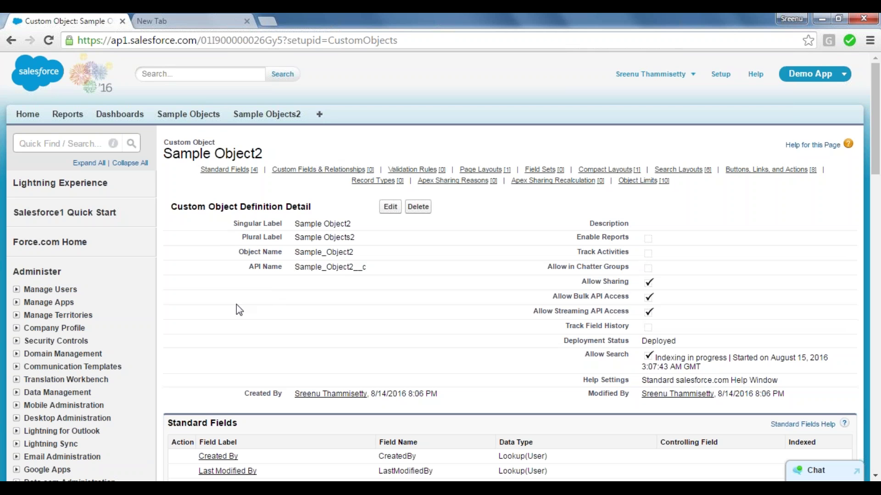
Step: Start a new custom field on Sample Object2 with the Master-Detail Relationship data type
{"action": "scroll", "coordinate": [236, 305], "scroll_direction": "down", "scroll_amount": 5}
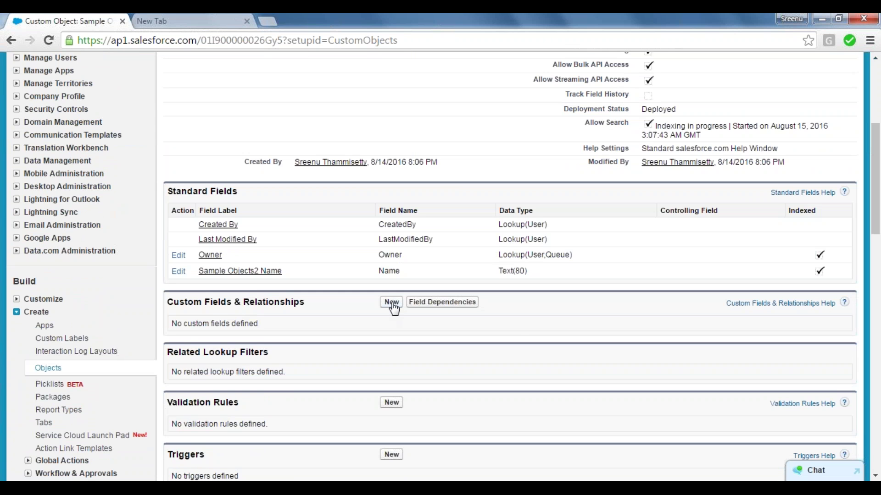
{"action": "left_click", "coordinate": [392, 302]}
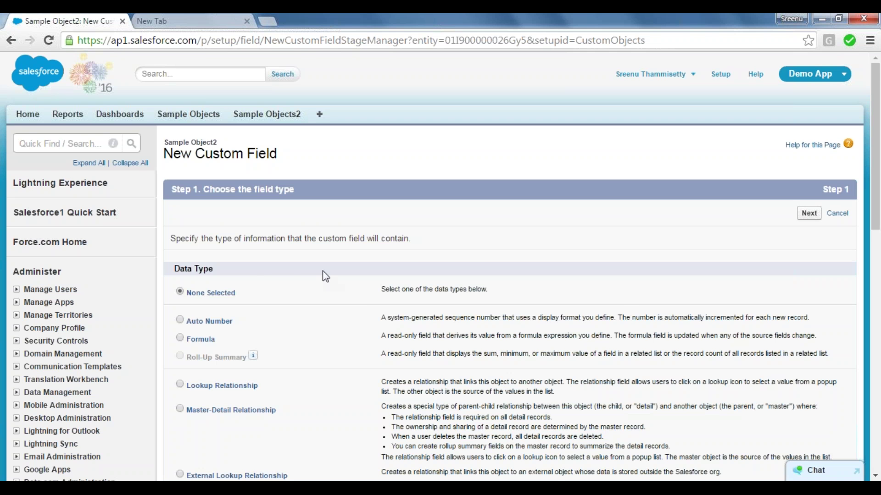
{"action": "scroll", "coordinate": [325, 275], "scroll_direction": "down", "scroll_amount": 4}
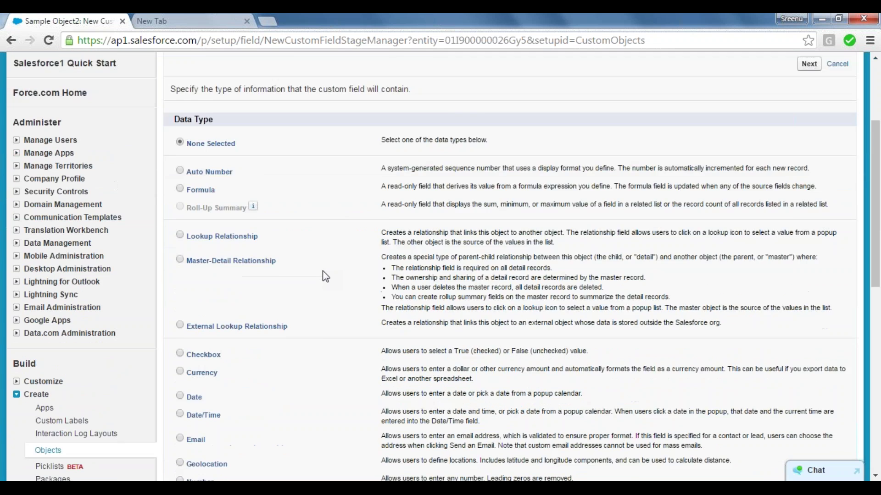
{"action": "scroll", "coordinate": [325, 276], "scroll_direction": "down", "scroll_amount": 1}
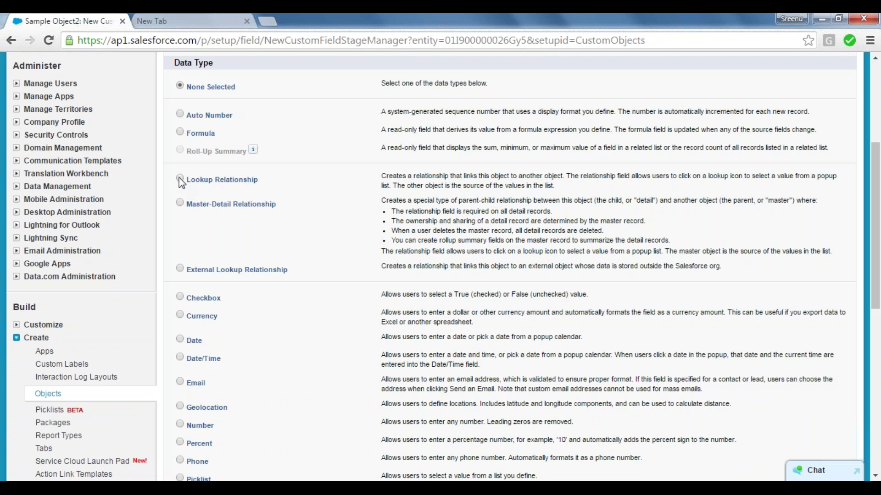
{"action": "left_click", "coordinate": [179, 203]}
{"action": "left_click_drag", "start_coordinate": [875, 287], "coordinate": [875, 440]}
{"action": "left_click", "coordinate": [809, 245]}
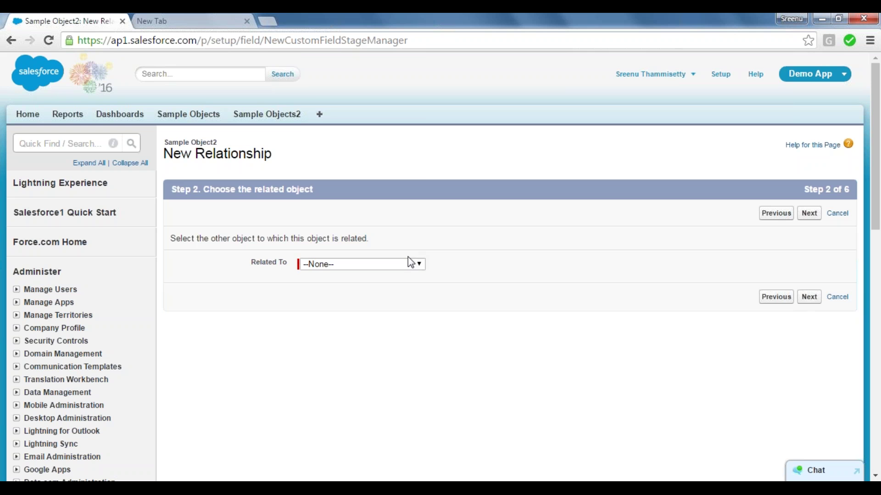
Step: Relate the master-detail field to Sample Object and continue to the label and name settings
{"action": "left_click", "coordinate": [419, 265]}
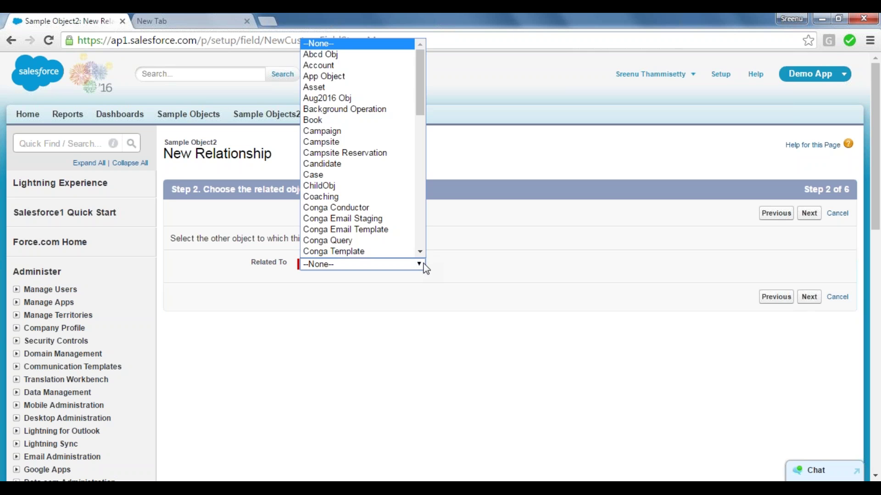
{"action": "left_click_drag", "start_coordinate": [420, 79], "coordinate": [419, 214]}
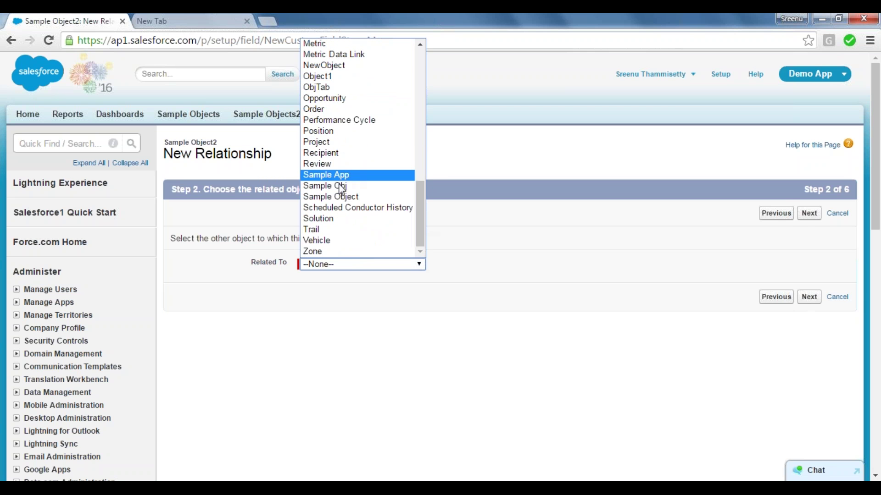
{"action": "left_click", "coordinate": [366, 198]}
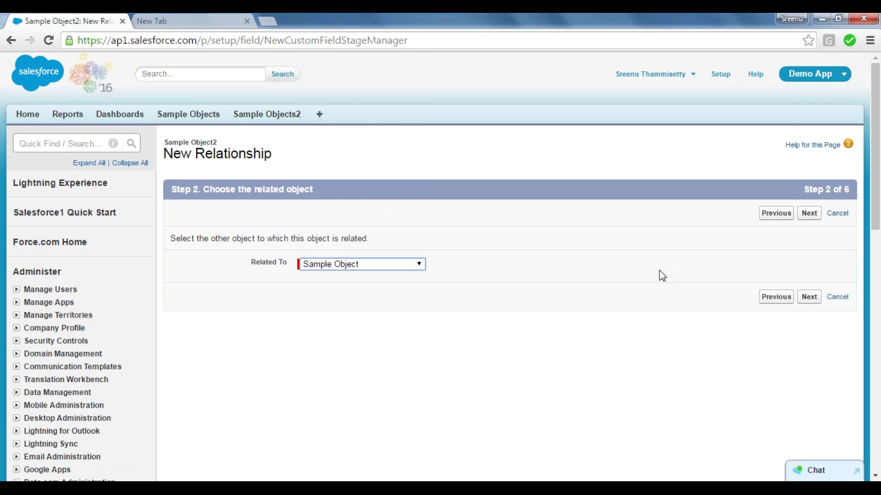
{"action": "left_click", "coordinate": [809, 298]}
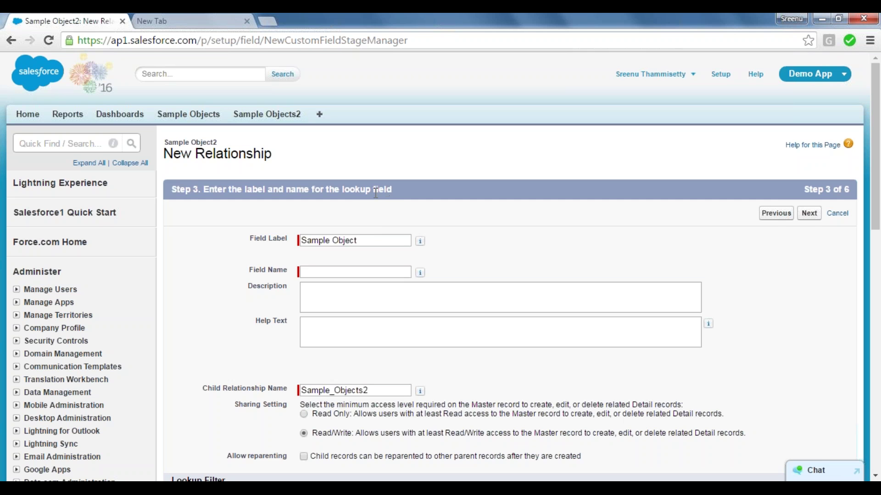
Step: Keep Sample Object as the field label and fill the field name with Sample_Object
{"action": "mouse_move", "coordinate": [373, 194]}
{"action": "left_mouse_down"}
{"action": "mouse_move", "coordinate": [312, 189]}
{"action": "mouse_move", "coordinate": [371, 184]}
{"action": "left_mouse_up"}
{"action": "left_click", "coordinate": [363, 242]}
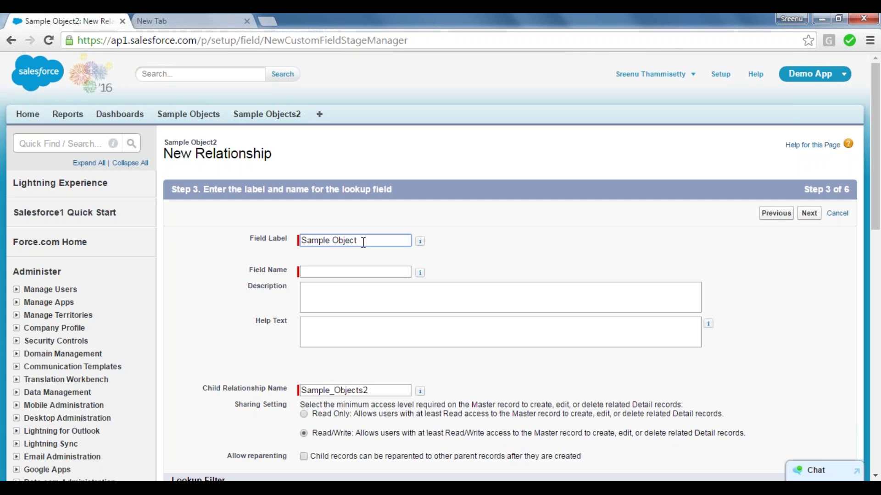
{"action": "key", "text": "shift+Left"}
{"action": "key", "text": "shift+Left"}
{"action": "key", "text": "shift+Left"}
{"action": "key", "text": "shift+Left"}
{"action": "key", "text": "shift+Left"}
{"action": "key", "text": "shift+Left"}
{"action": "key", "text": "shift+Left"}
{"action": "key", "text": "shift+Left"}
{"action": "key", "text": "shift+Left"}
{"action": "key", "text": "shift+Left"}
{"action": "key", "text": "shift+Left"}
{"action": "key", "text": "shift+Left"}
{"action": "key", "text": "shift+Left"}
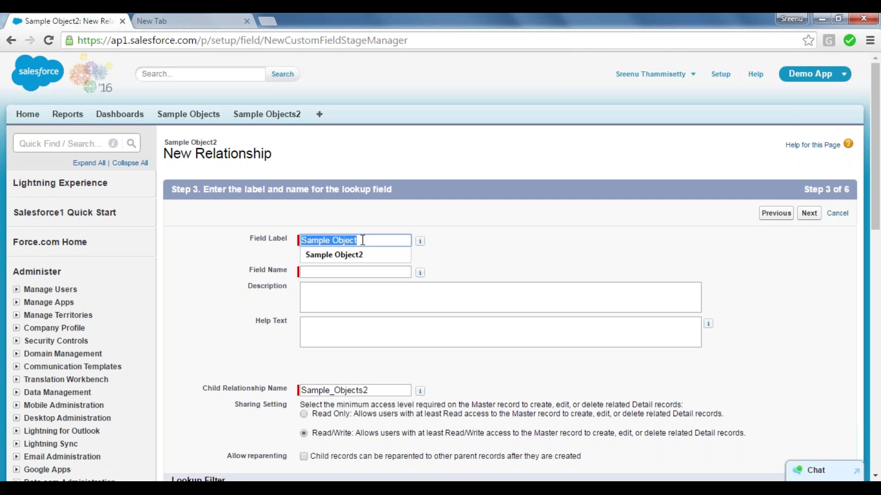
{"action": "key", "text": "Right"}
{"action": "left_click", "coordinate": [495, 257]}
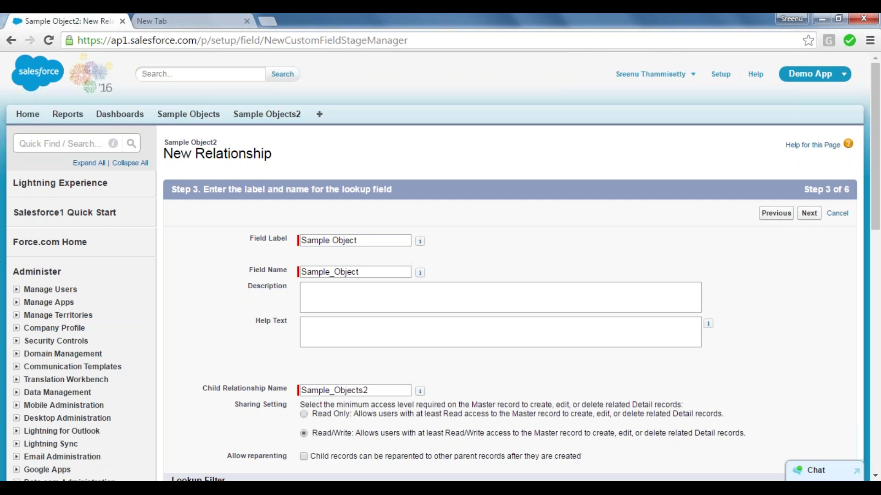
Step: Set the master-detail field's label to Master Obj Record Lookup and regenerate its field name as Master_Obj_Record_Lookup
{"action": "left_click", "coordinate": [371, 240]}
{"action": "triple_click", "coordinate": [345, 238]}
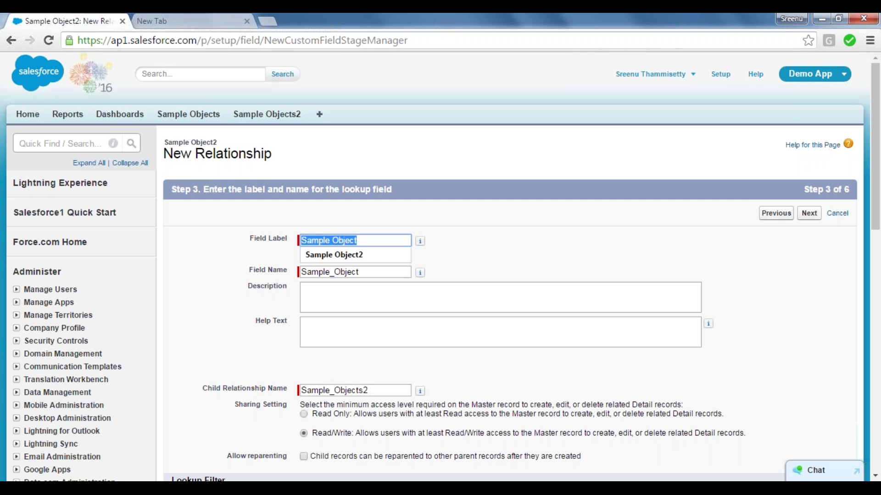
{"action": "type", "text": "Master"}
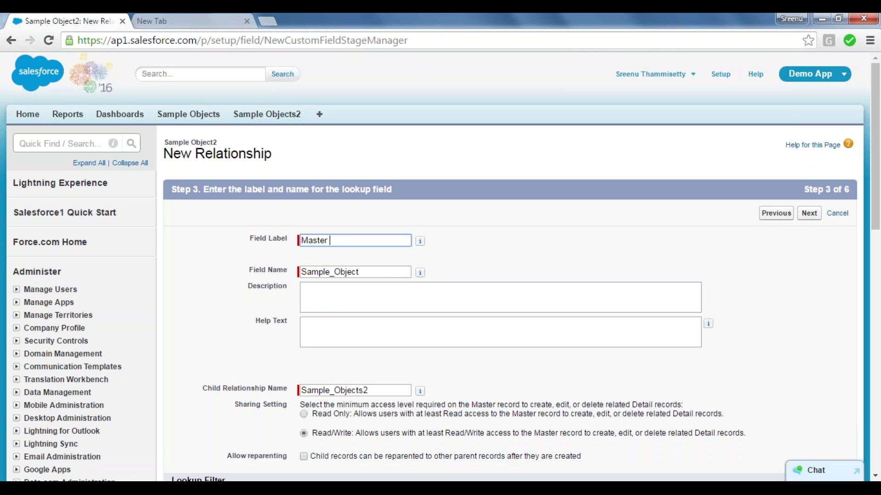
{"action": "type", "text": " Obj Record Lookup"}
{"action": "key", "text": "Tab"}
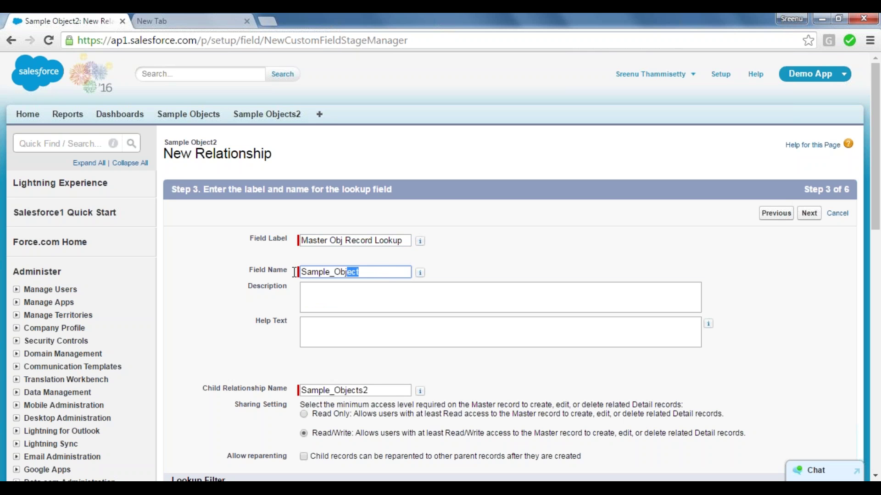
{"action": "key", "text": "BackSpace"}
{"action": "left_click", "coordinate": [329, 240]}
{"action": "key", "text": "Tab"}
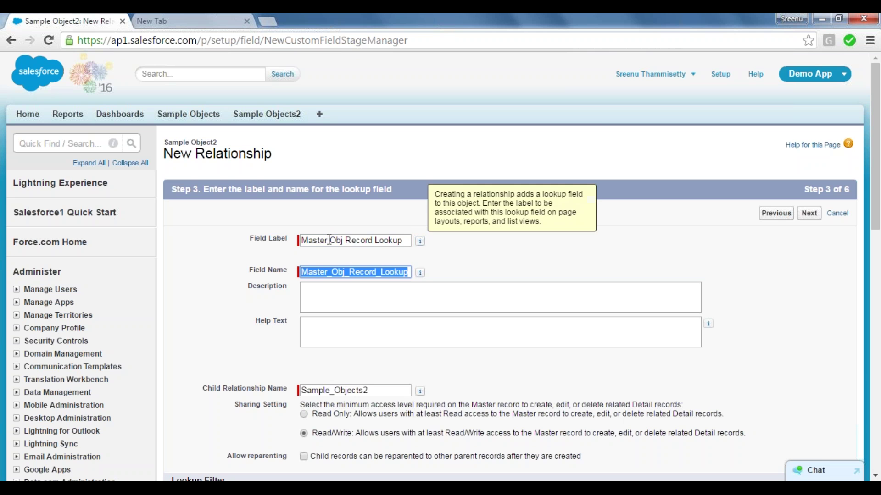
{"action": "key", "text": "Tab"}
Step: Accept the default sharing, field-level security and page layout settings for the relationship field and proceed to the custom related lists
{"action": "left_click", "coordinate": [808, 213]}
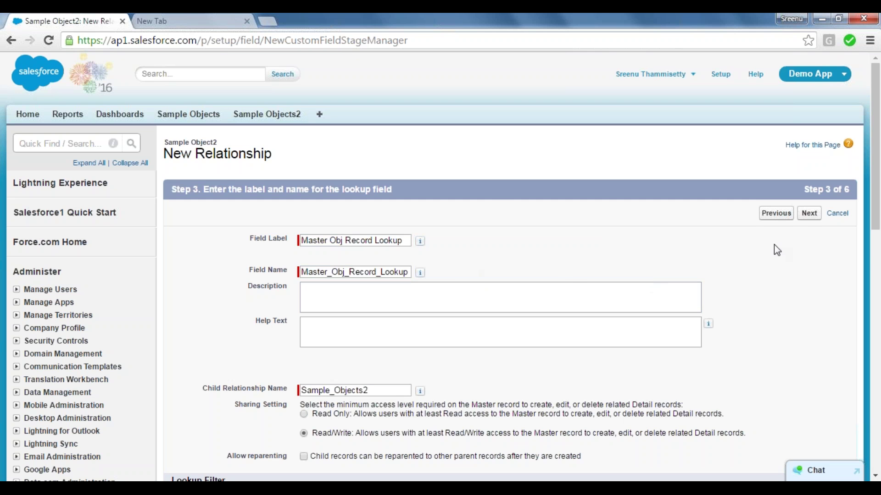
{"action": "scroll", "coordinate": [788, 270], "scroll_direction": "down", "scroll_amount": 5}
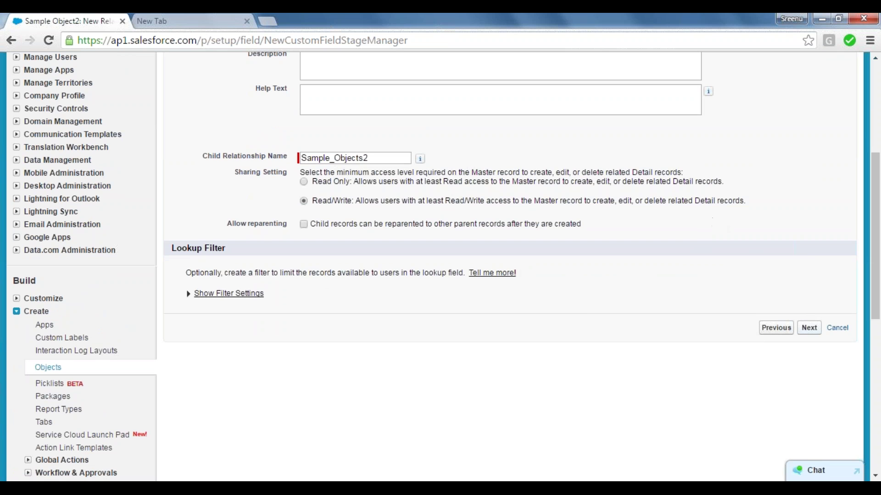
{"action": "left_click", "coordinate": [813, 330]}
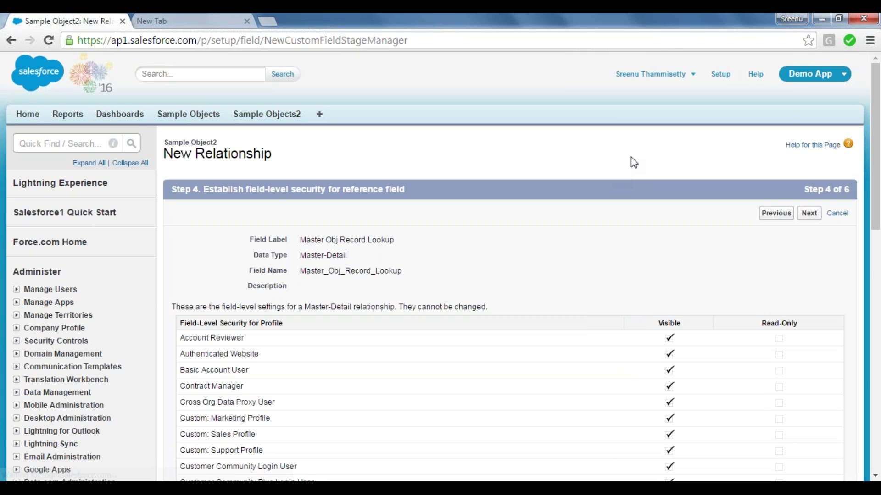
{"action": "left_click_drag", "start_coordinate": [879, 148], "coordinate": [878, 195]}
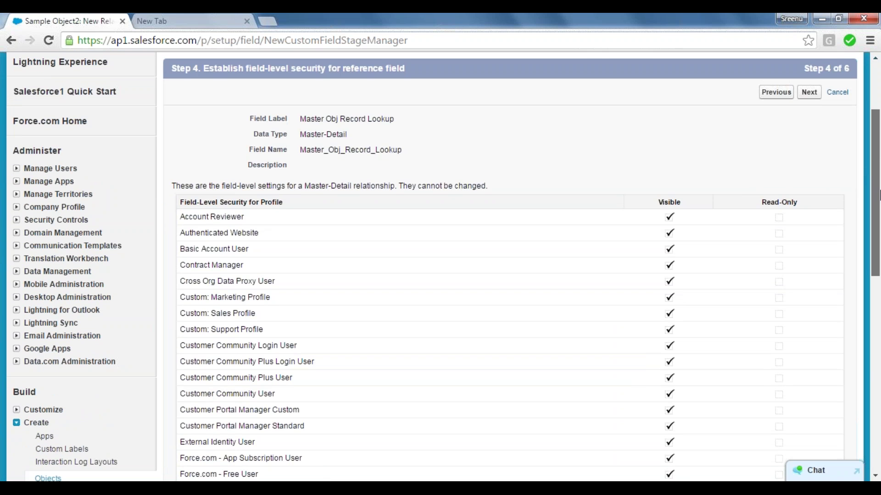
{"action": "left_click_drag", "start_coordinate": [879, 195], "coordinate": [878, 349]}
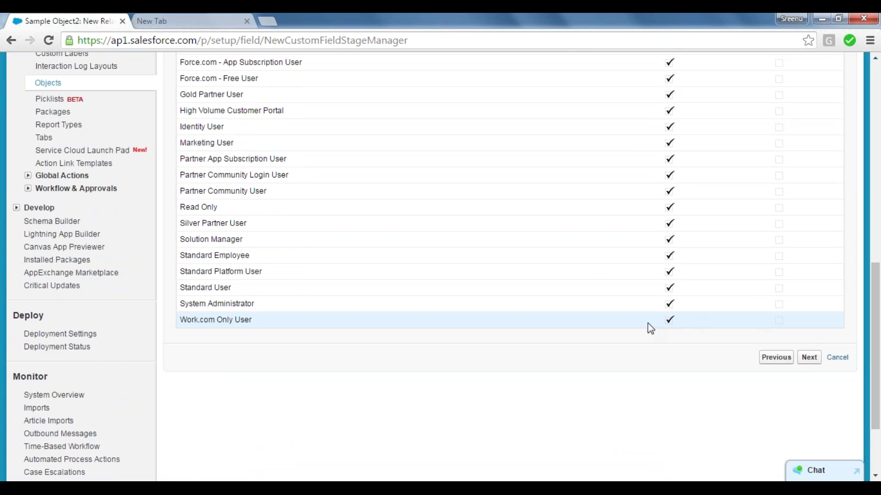
{"action": "left_click", "coordinate": [809, 357]}
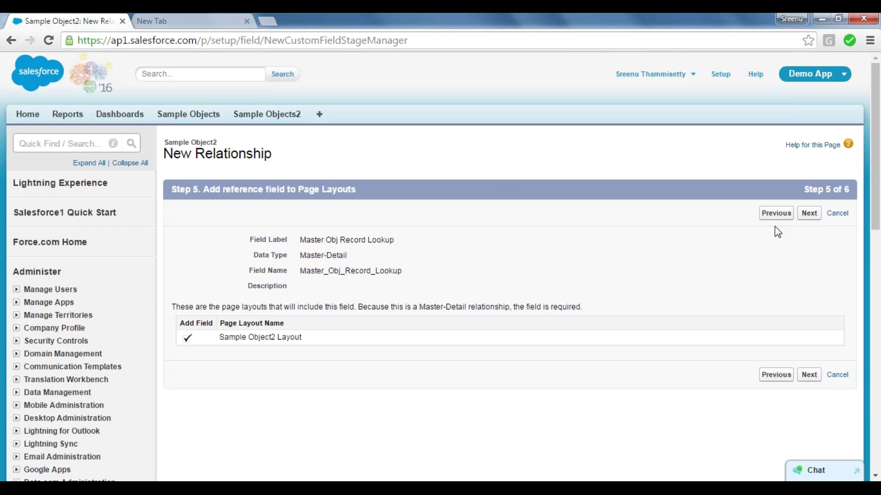
{"action": "left_click", "coordinate": [811, 213]}
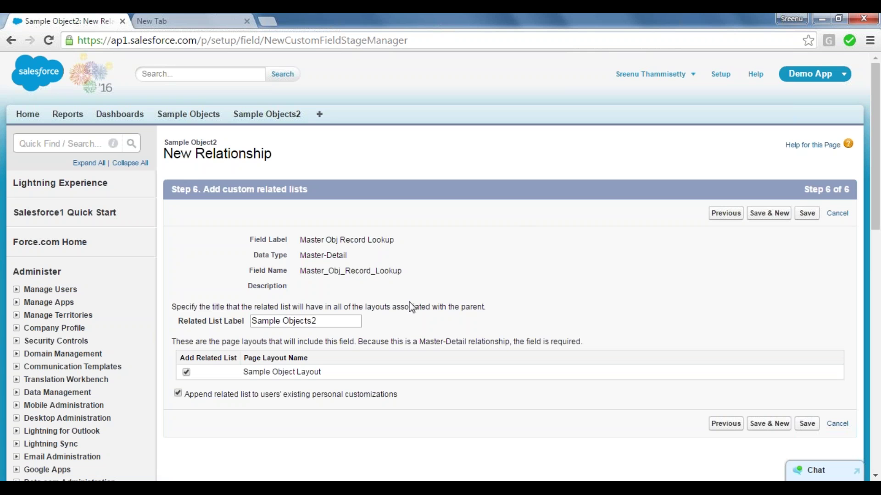
Step: Set the related list label to "Child Obj:Sample Object2 Records" and save the master-detail field
{"action": "left_click_drag", "start_coordinate": [327, 321], "coordinate": [247, 322]}
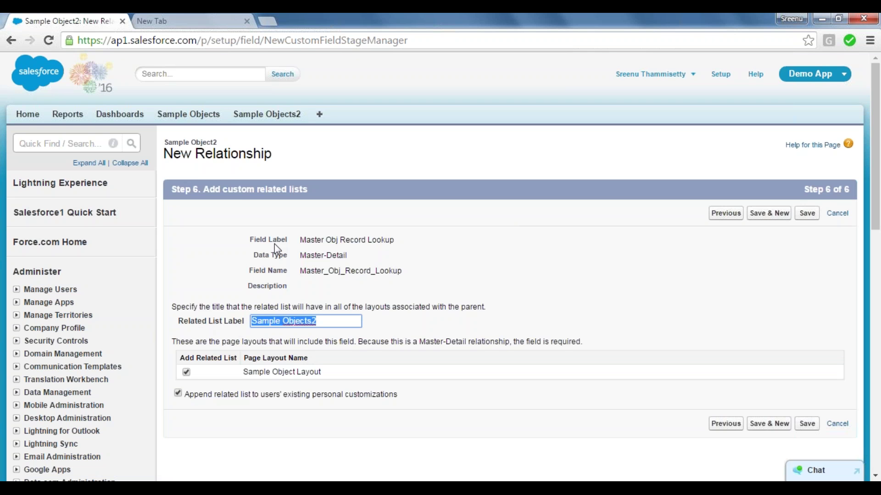
{"action": "left_click_drag", "start_coordinate": [224, 189], "coordinate": [317, 192]}
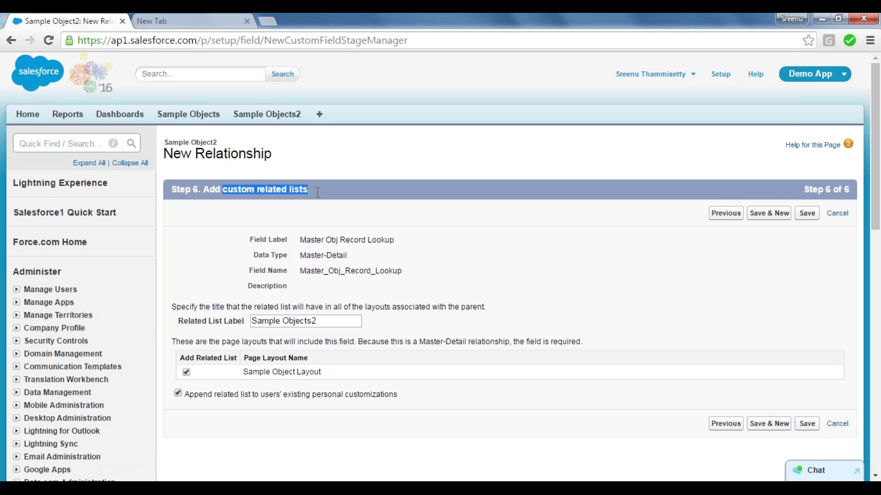
{"action": "left_click", "coordinate": [318, 192]}
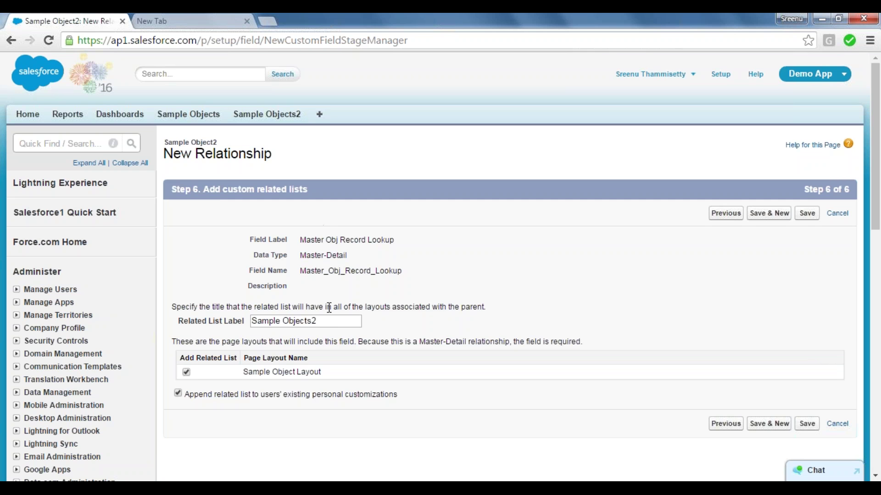
{"action": "left_click", "coordinate": [329, 322]}
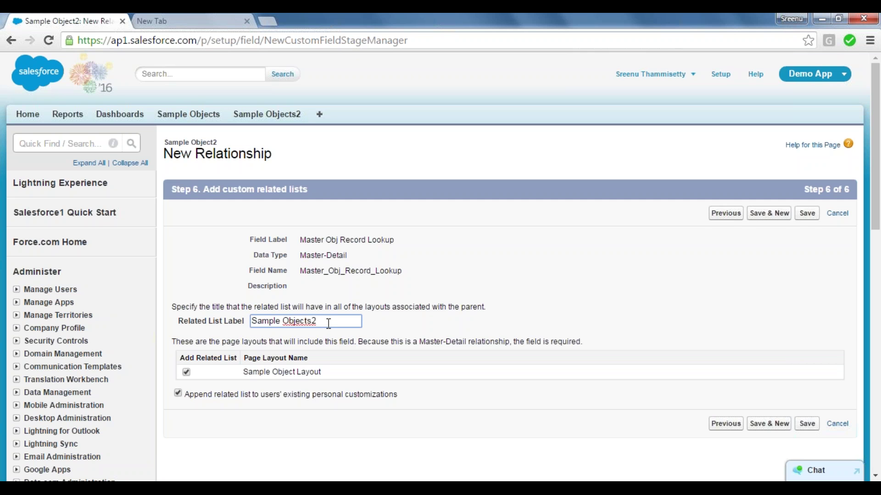
{"action": "left_click_drag", "start_coordinate": [328, 323], "coordinate": [242, 320]}
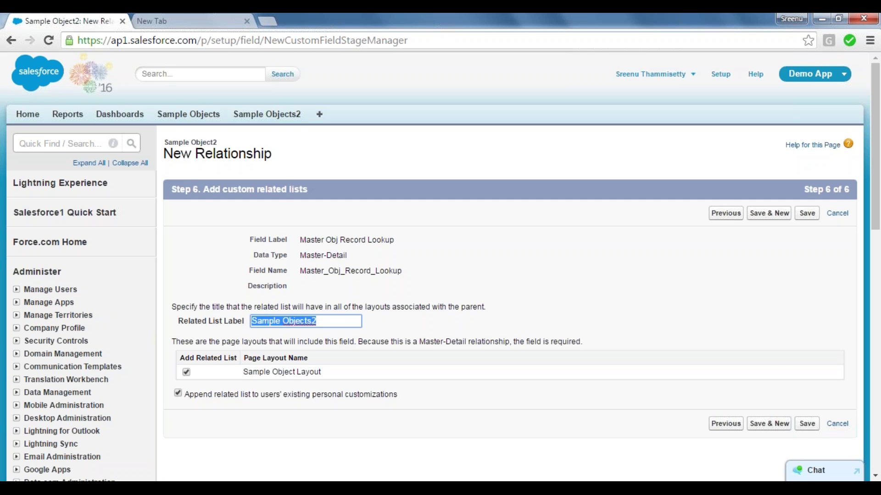
{"action": "type", "text": "Child "}
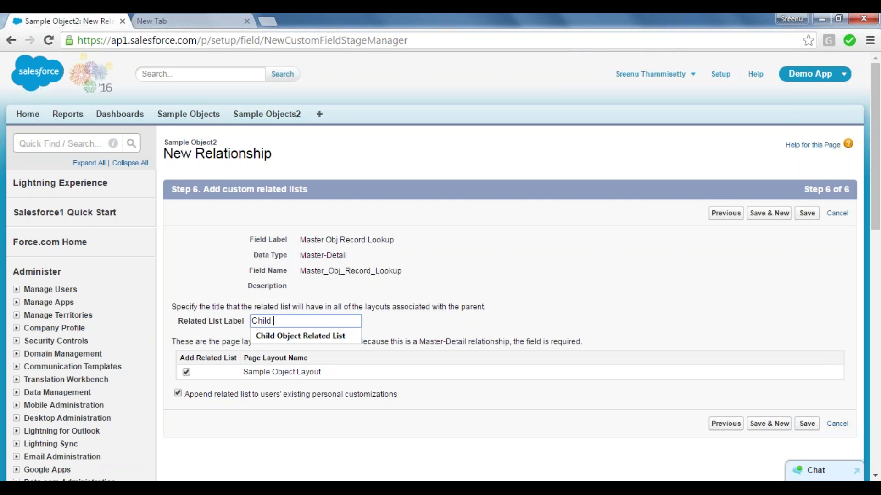
{"action": "type", "text": "Obj"}
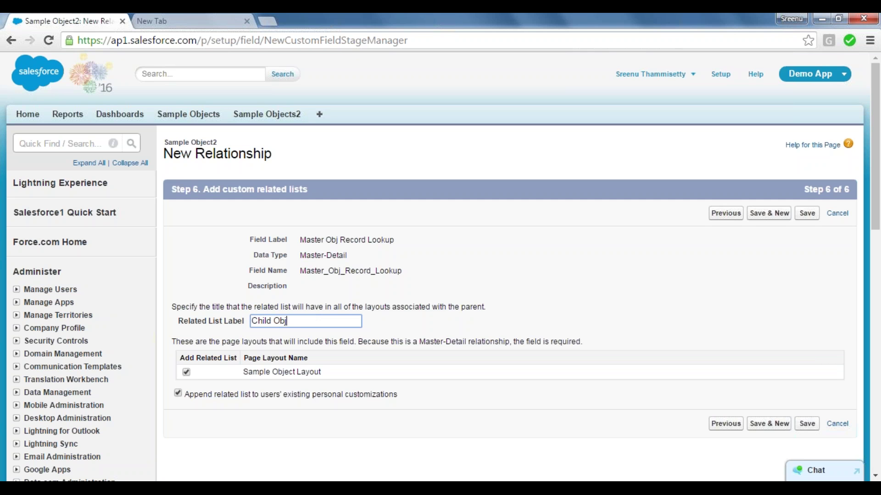
{"action": "type", "text": ":Sample Object2"}
{"action": "type", "text": "Record"}
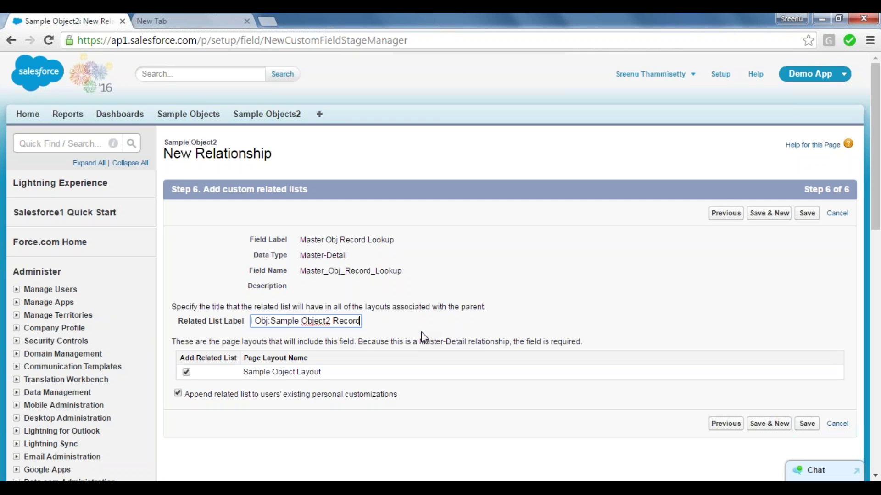
{"action": "type", "text": "s"}
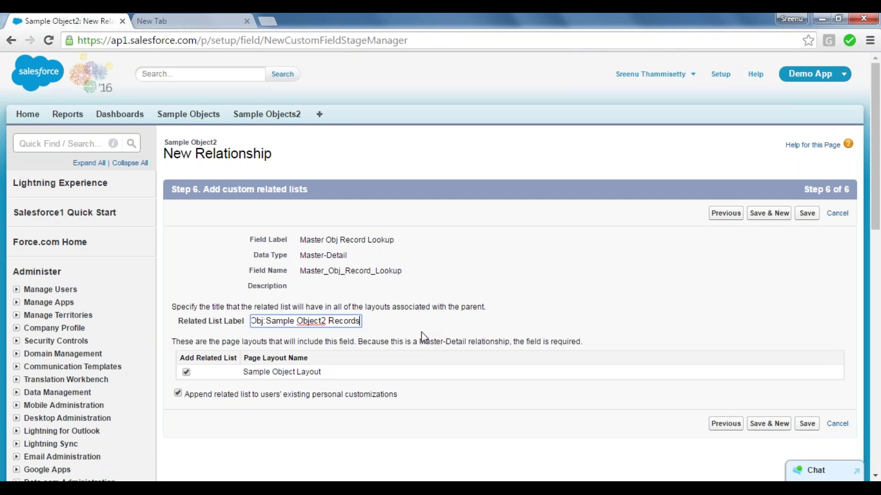
{"action": "left_click", "coordinate": [421, 337]}
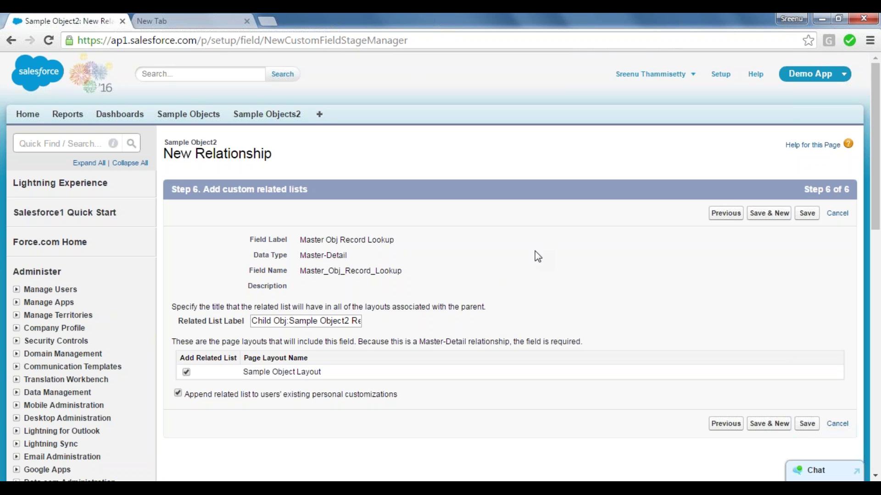
{"action": "left_click", "coordinate": [807, 214]}
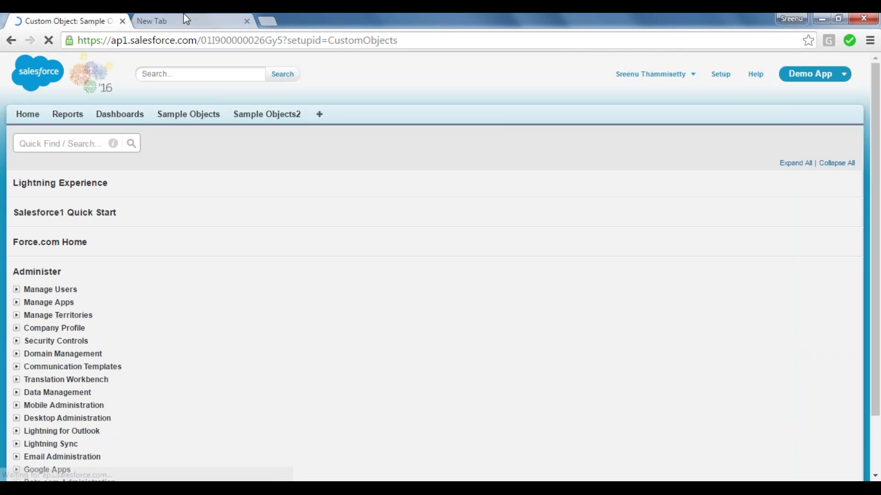
Step: Close the blank browser page and open the Sample Objects and Sample Objects2 home pages alongside the object definition
{"action": "left_click", "coordinate": [254, 22]}
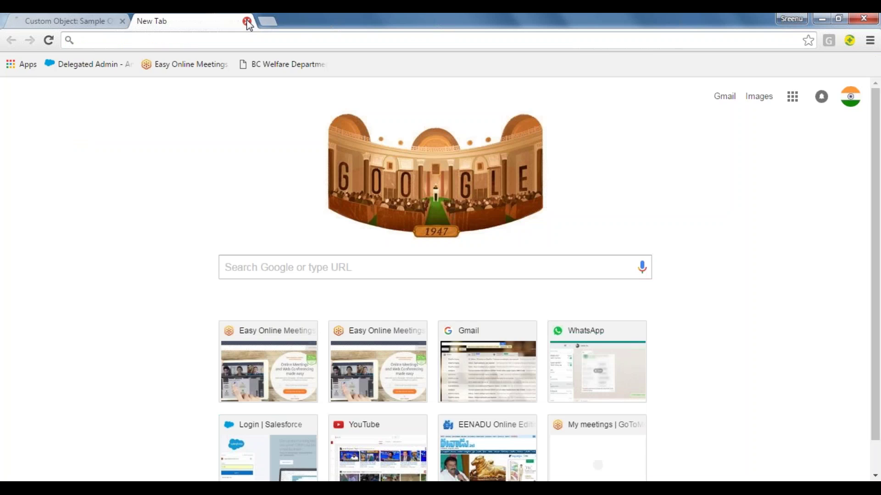
{"action": "left_click", "coordinate": [246, 22]}
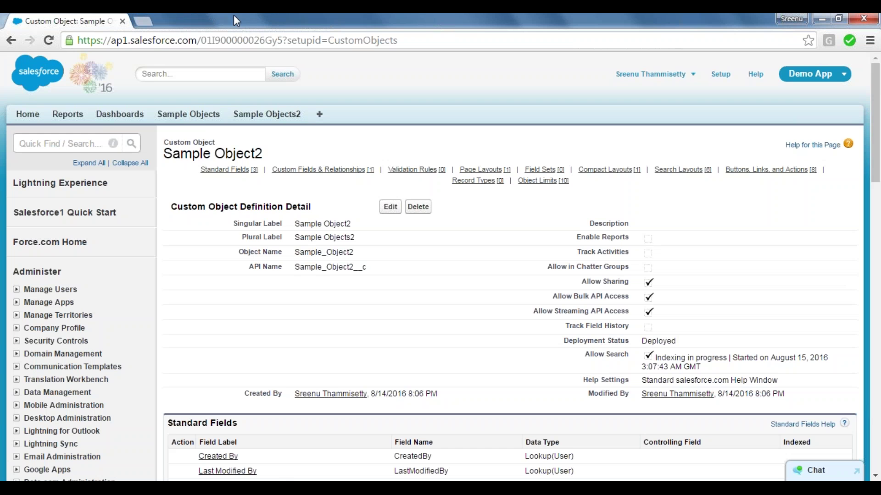
{"action": "middle_click", "coordinate": [207, 116]}
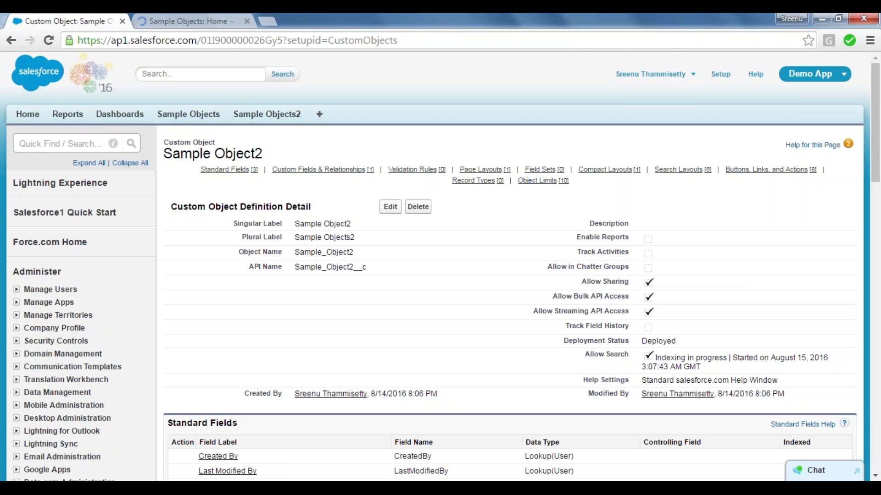
{"action": "middle_click", "coordinate": [271, 114]}
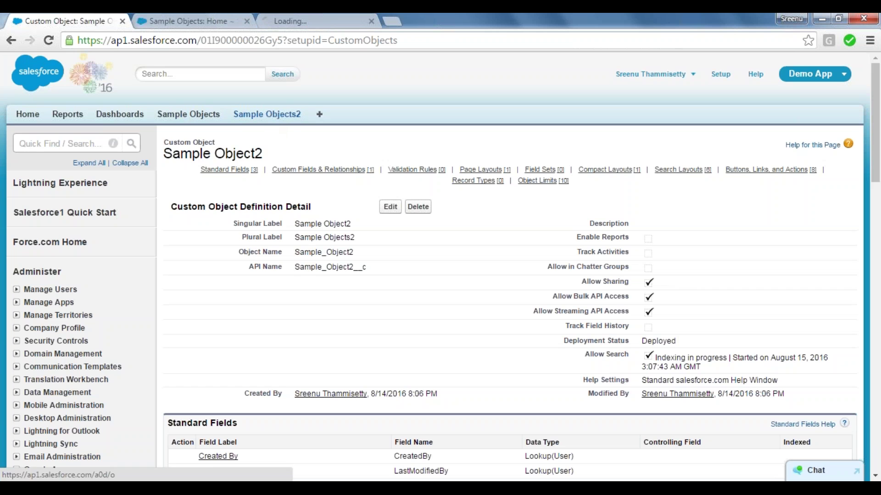
{"action": "left_click", "coordinate": [217, 18]}
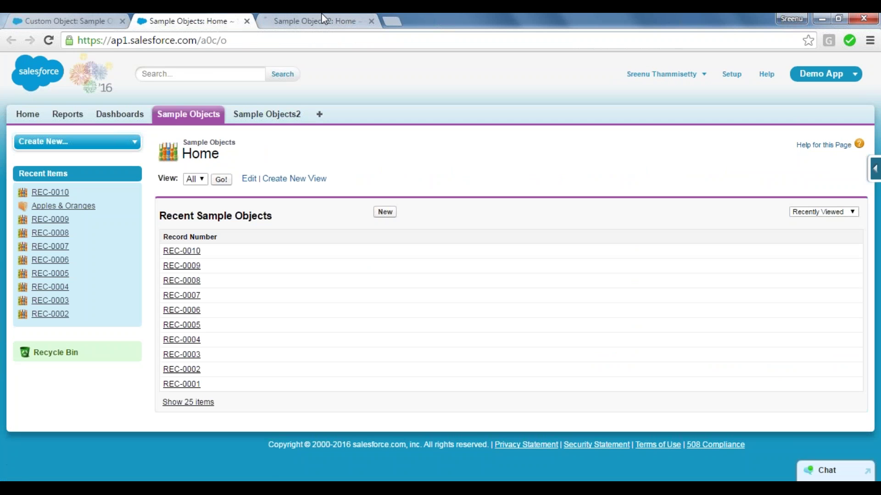
{"action": "left_click", "coordinate": [321, 14]}
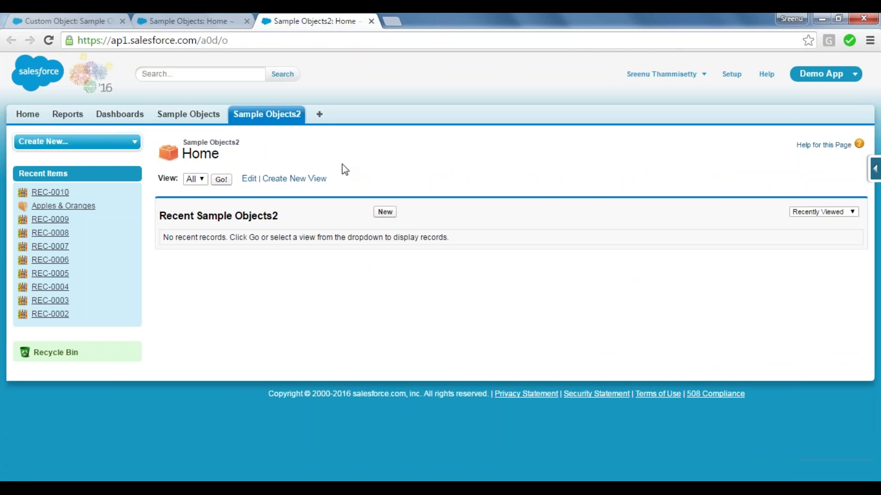
{"action": "left_click_drag", "start_coordinate": [197, 216], "coordinate": [360, 236]}
{"action": "left_click", "coordinate": [357, 234]}
{"action": "left_click", "coordinate": [388, 215]}
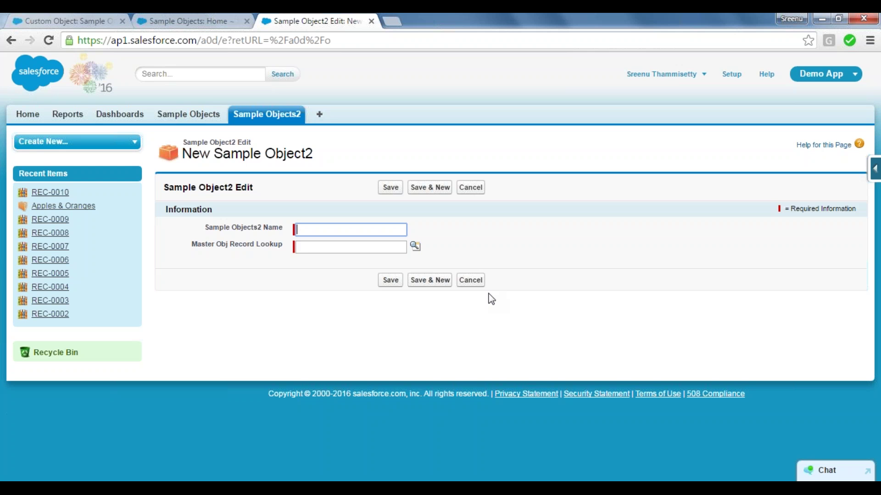
{"action": "left_click", "coordinate": [470, 280]}
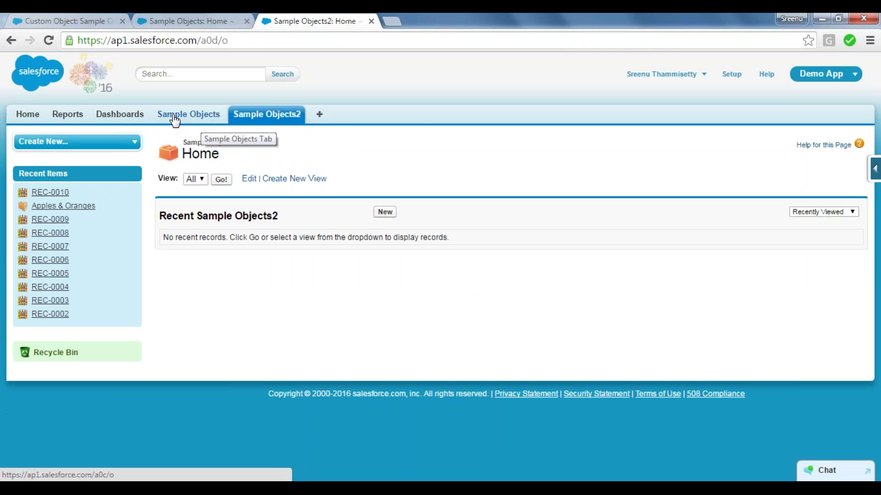
{"action": "left_click", "coordinate": [204, 120]}
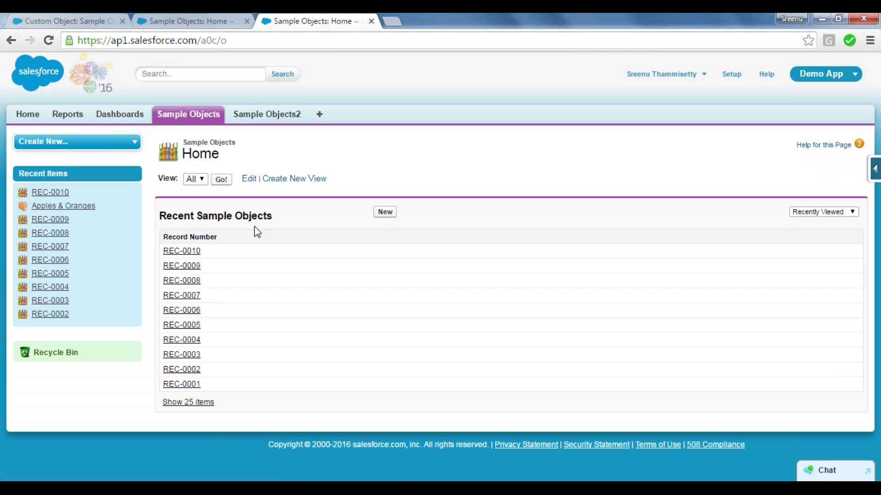
{"action": "left_click", "coordinate": [261, 118]}
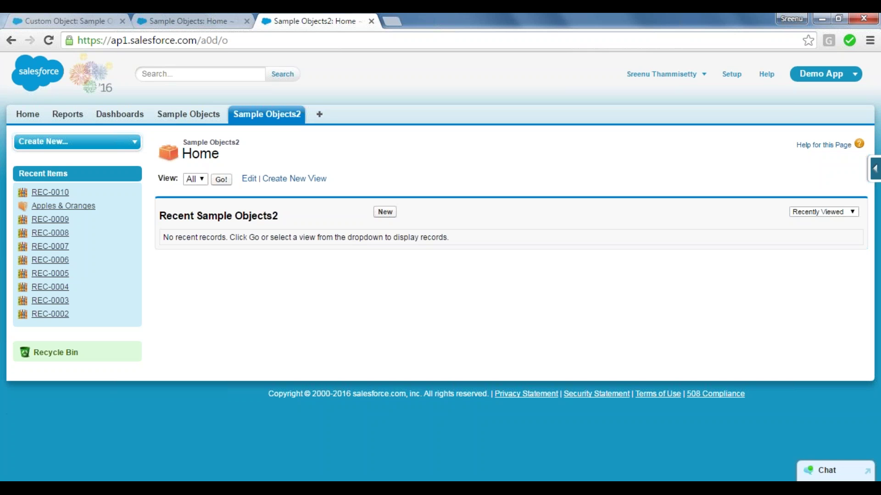
Step: Create a Sample Object2 record named Abc with REC-0001 as its master record, then save it and start another new record
{"action": "left_click", "coordinate": [385, 213]}
{"action": "left_click", "coordinate": [271, 276]}
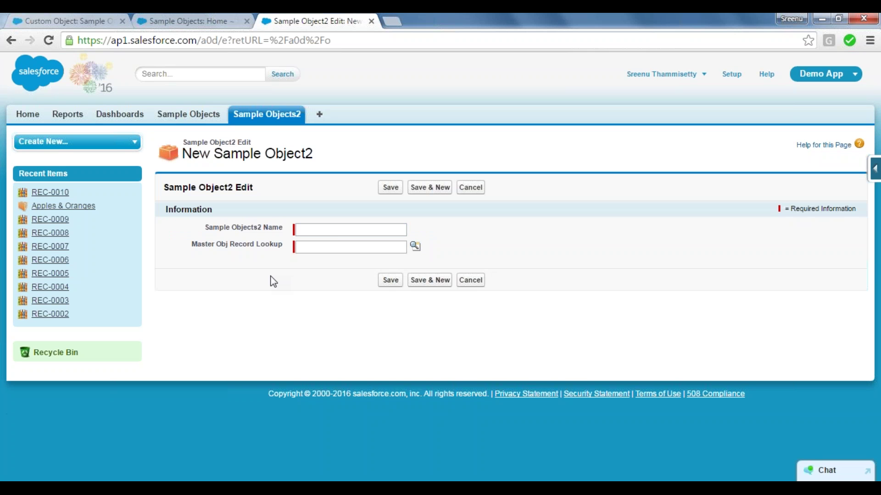
{"action": "left_click", "coordinate": [335, 232]}
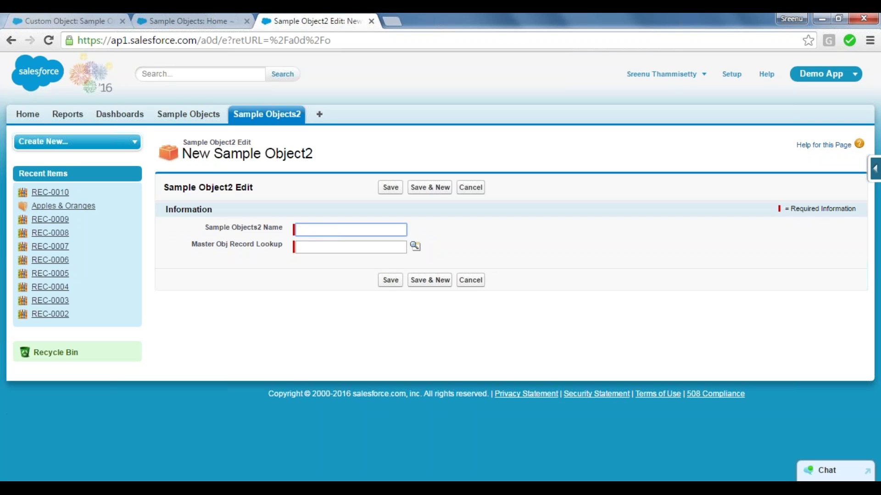
{"action": "left_click", "coordinate": [314, 227]}
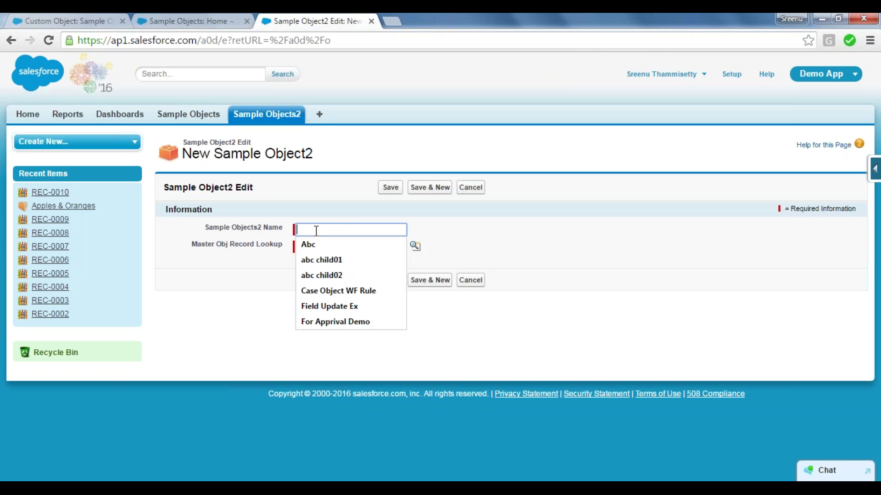
{"action": "left_click", "coordinate": [318, 244]}
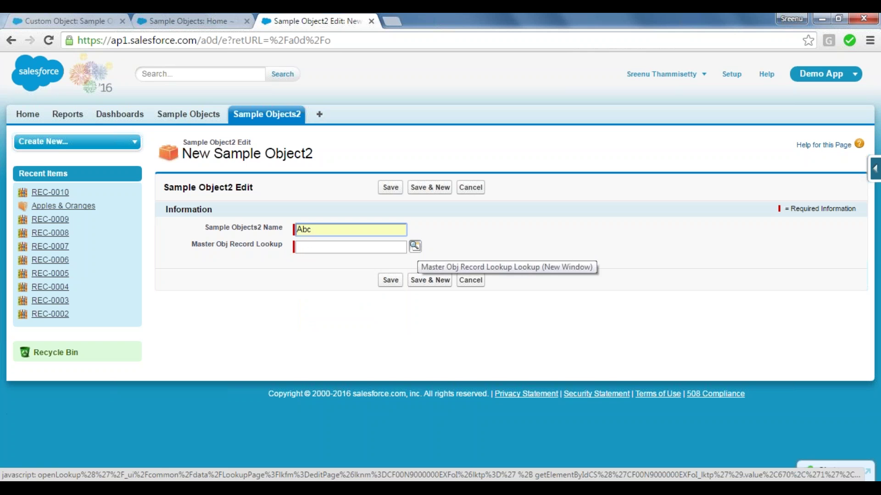
{"action": "left_click", "coordinate": [415, 246]}
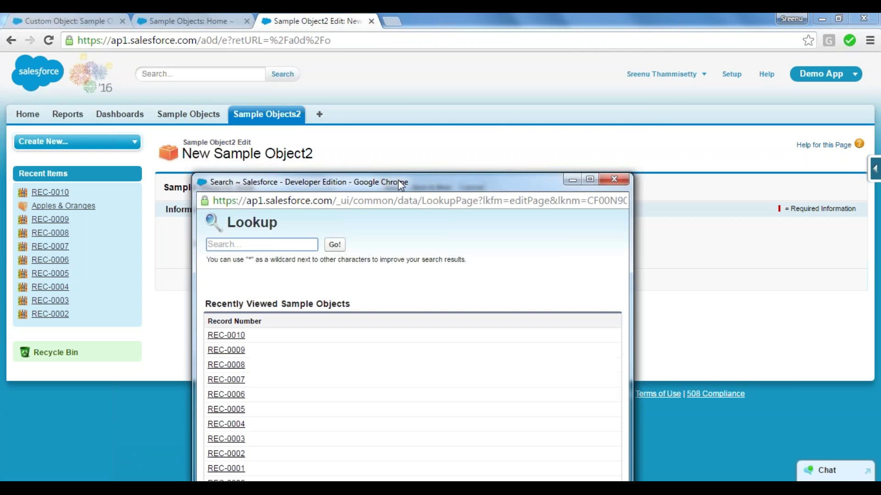
{"action": "left_click_drag", "start_coordinate": [399, 182], "coordinate": [417, 80]}
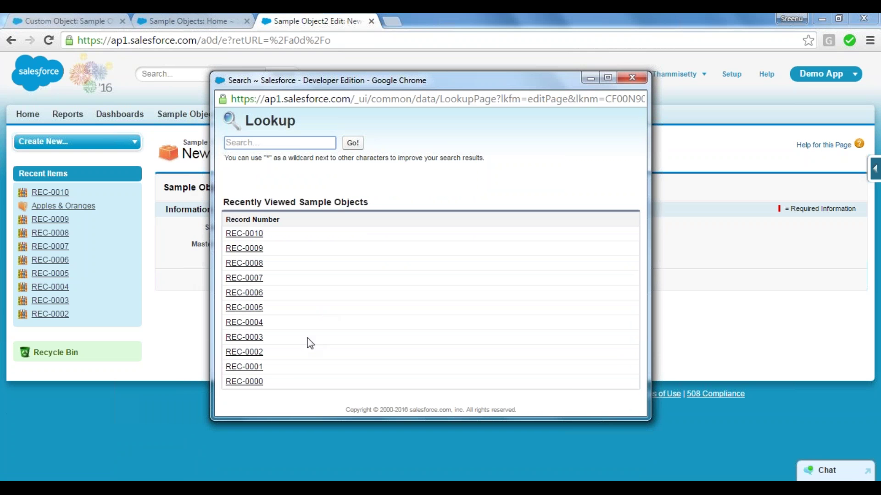
{"action": "left_click", "coordinate": [246, 369]}
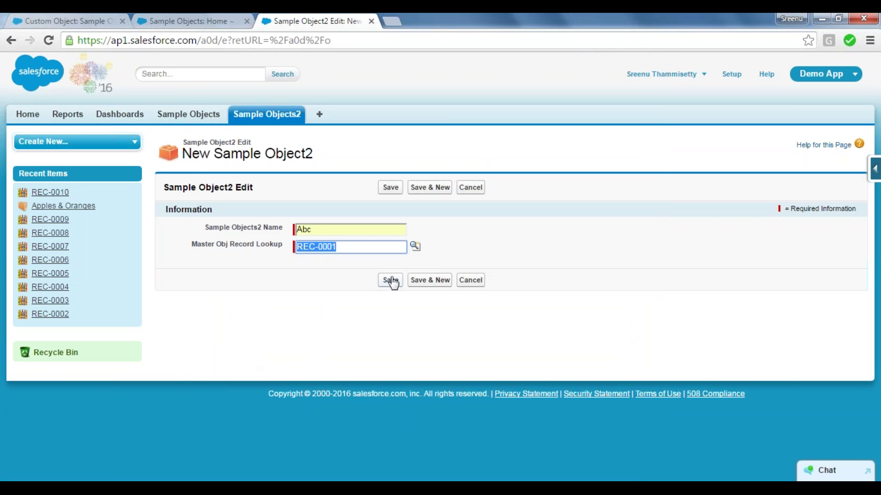
{"action": "left_click", "coordinate": [439, 281]}
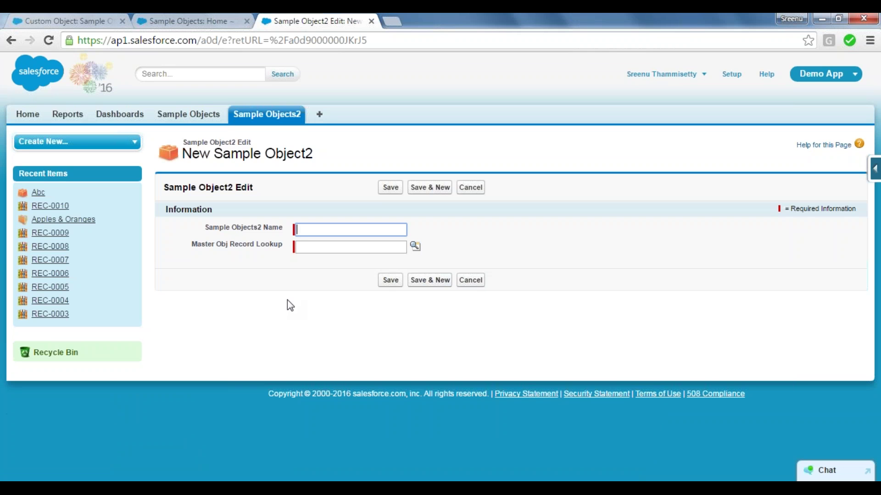
Step: Name the new Sample Object2 record bcd, link it to master record REC-0001, and save it with another new record started
{"action": "type", "text": "bcd"}
{"action": "left_click", "coordinate": [415, 247]}
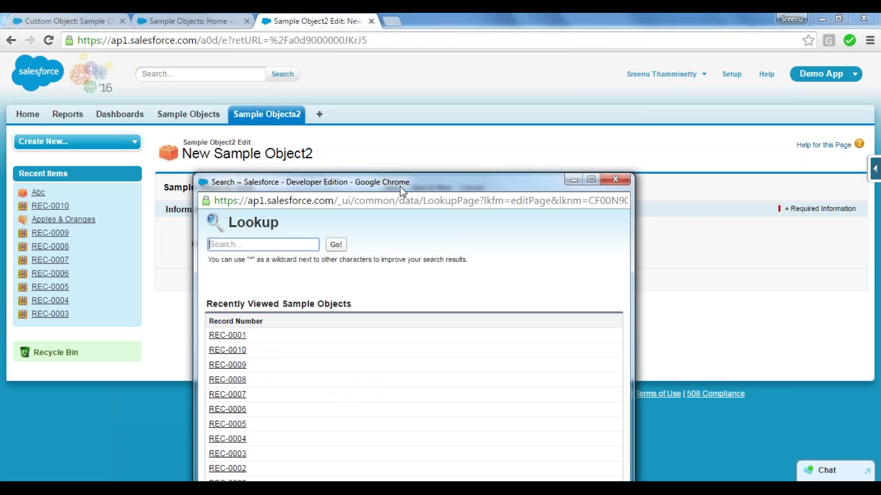
{"action": "left_click_drag", "start_coordinate": [400, 187], "coordinate": [408, 136]}
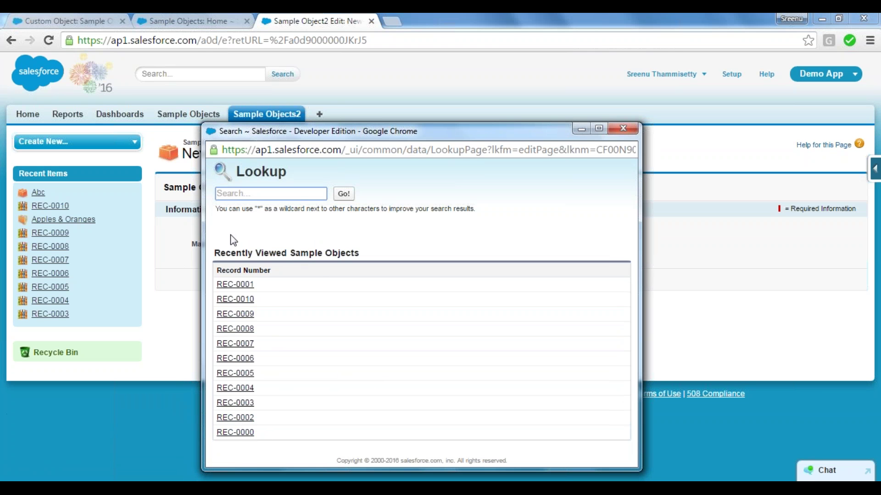
{"action": "left_click", "coordinate": [235, 284]}
{"action": "left_click", "coordinate": [424, 281]}
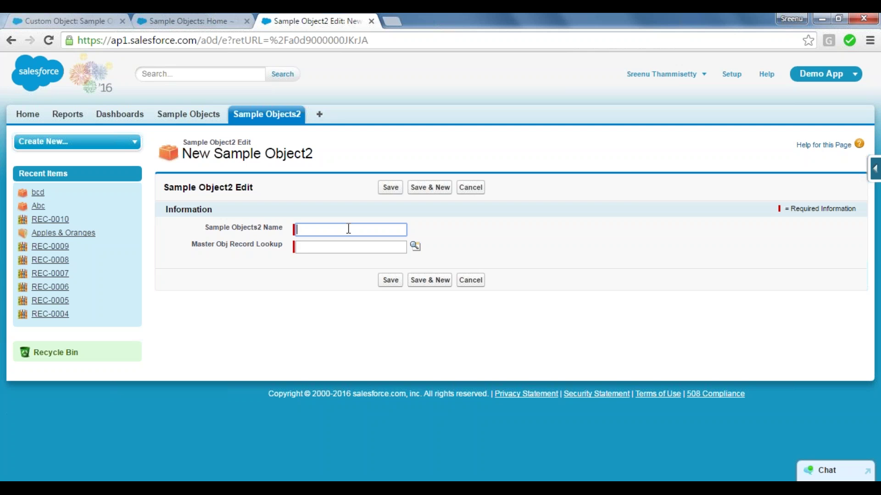
Step: Name the new Sample Object2 record cde, link it to master record REC-0001, and save it with another new record started
{"action": "type", "text": "cde"}
{"action": "left_click", "coordinate": [415, 246]}
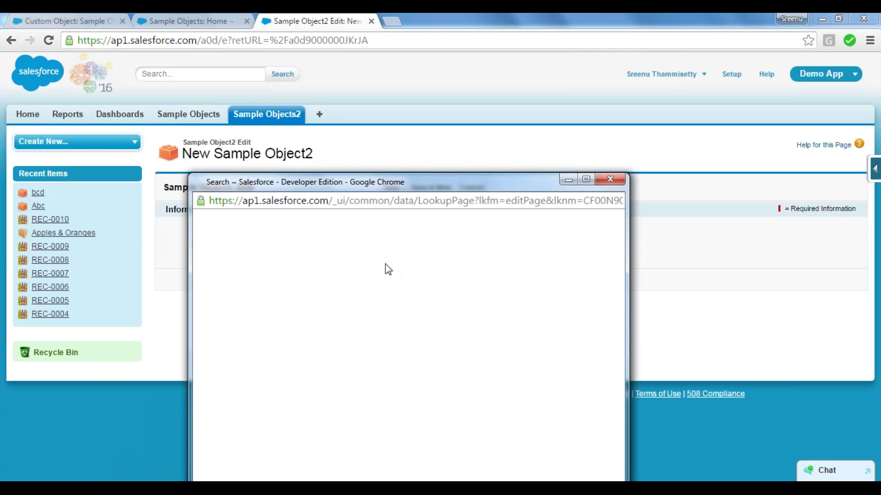
{"action": "left_click", "coordinate": [222, 335]}
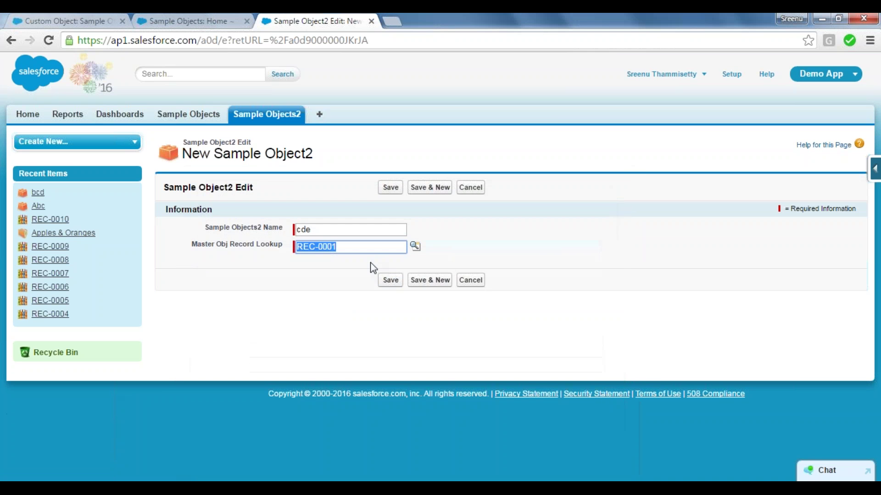
{"action": "left_click", "coordinate": [431, 280]}
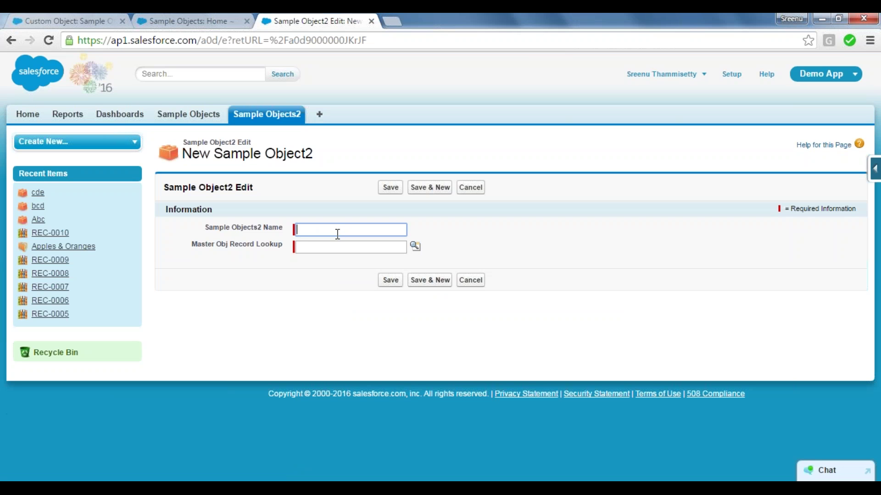
Step: Name the new Sample Object2 record efg, link it to master record REC-0001, and save it with another new record started
{"action": "type", "text": "efg"}
{"action": "left_click", "coordinate": [415, 246]}
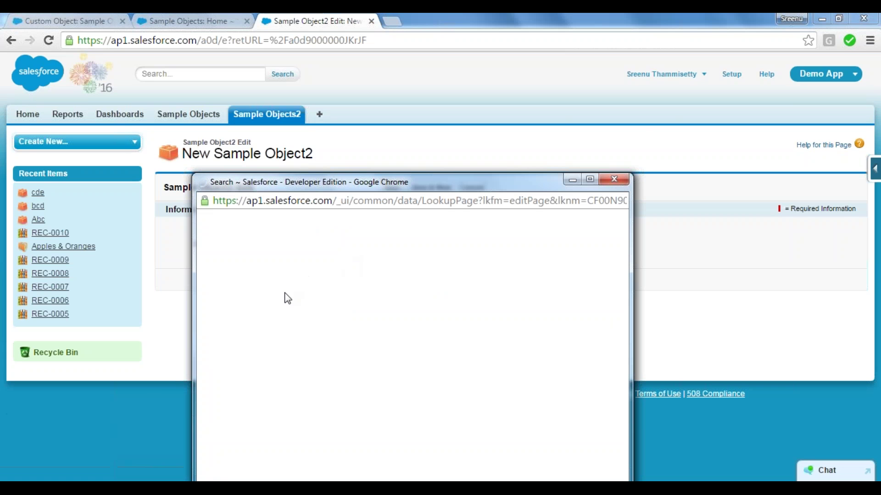
{"action": "left_click", "coordinate": [229, 336]}
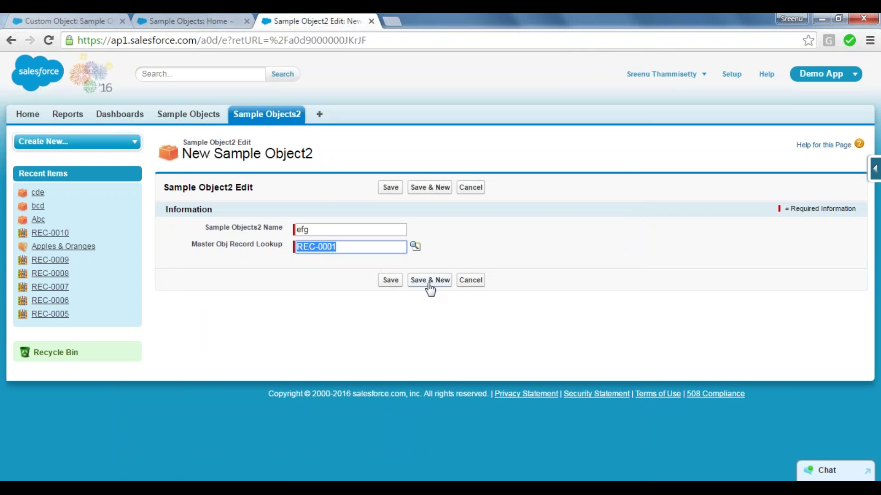
{"action": "left_click", "coordinate": [430, 280]}
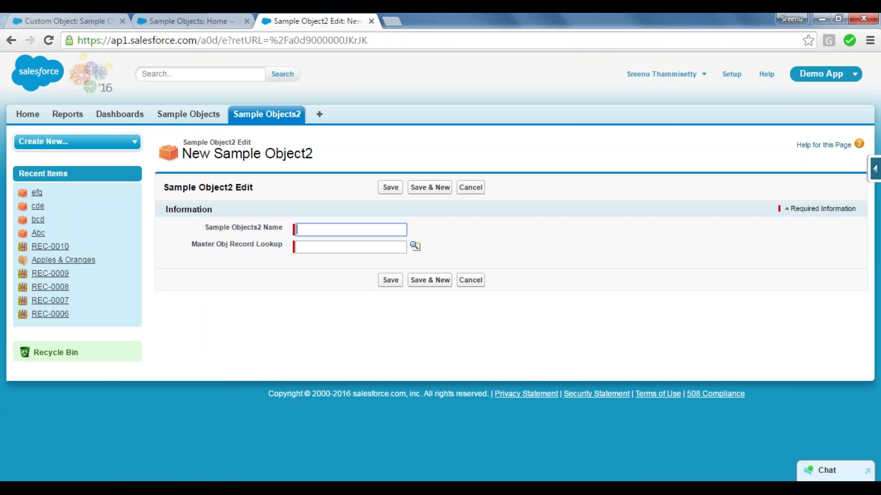
Step: Show the All list view of Sample Objects and open record REC-0001
{"action": "left_click", "coordinate": [182, 116]}
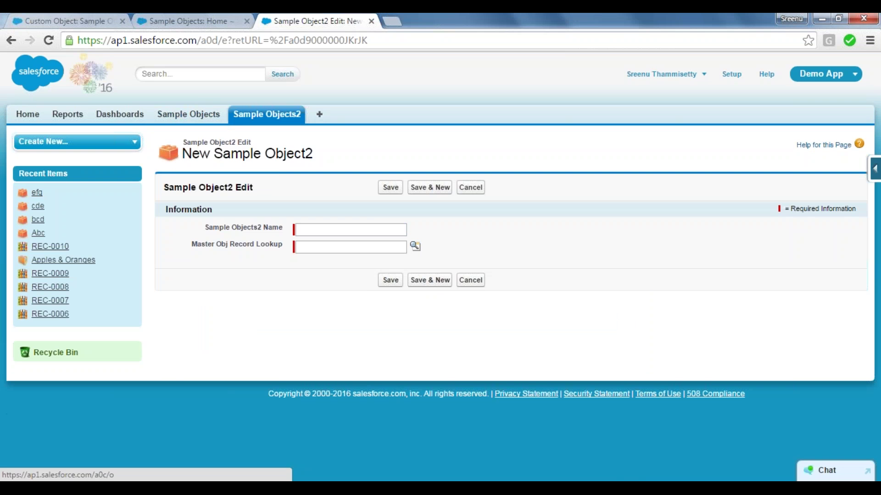
{"action": "left_click", "coordinate": [183, 19]}
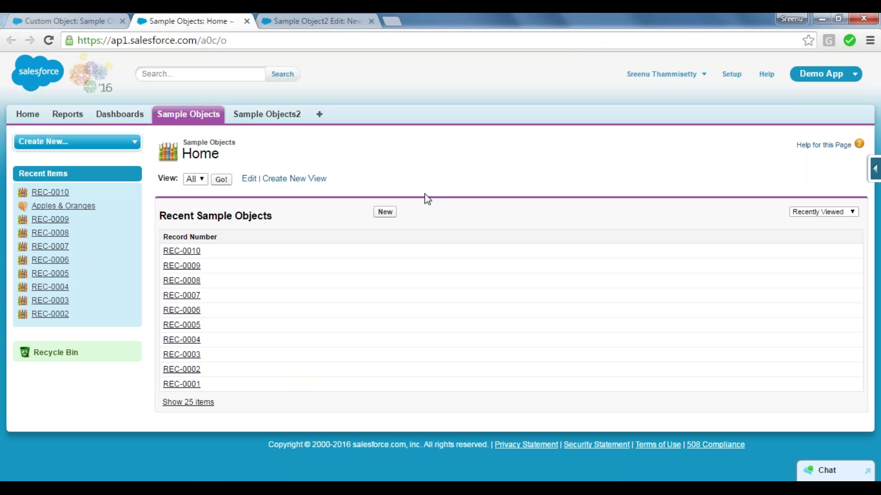
{"action": "left_click", "coordinate": [222, 180]}
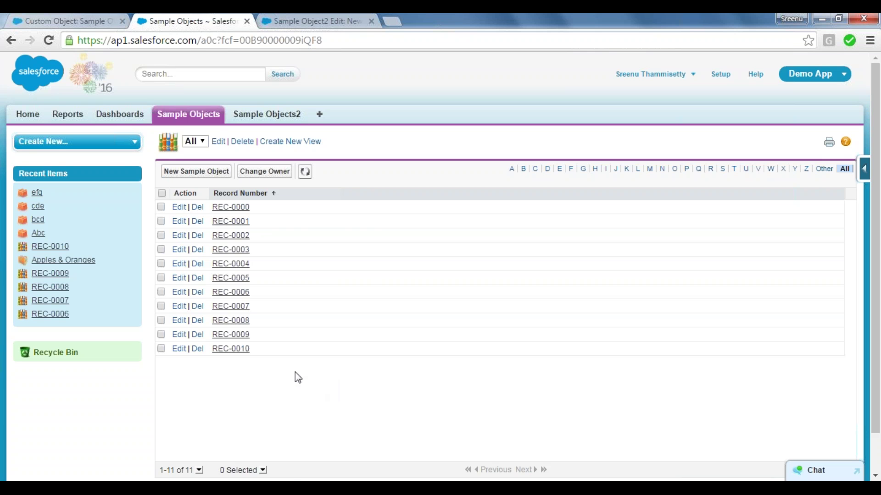
{"action": "left_click", "coordinate": [234, 222]}
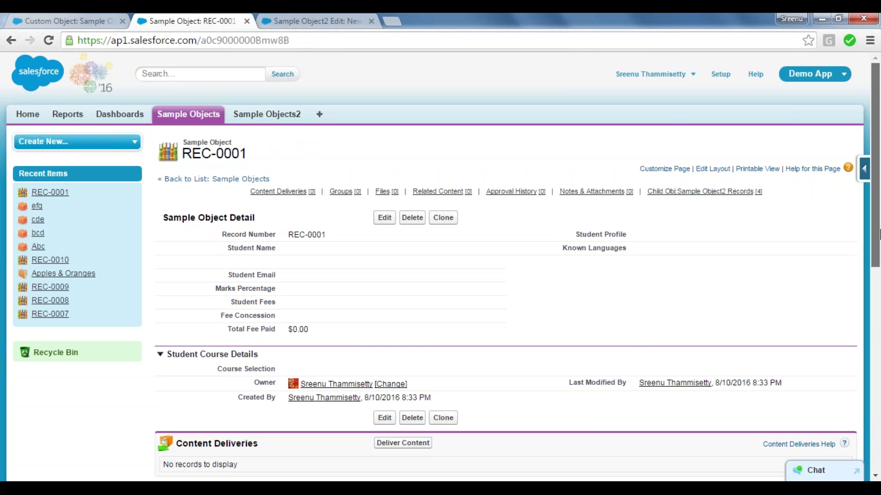
Step: Examine the "Child Obj:Sample Object2 Records" related list on the REC-0001 record
{"action": "left_click_drag", "start_coordinate": [878, 234], "coordinate": [879, 307]}
{"action": "left_click_drag", "start_coordinate": [878, 339], "coordinate": [879, 430]}
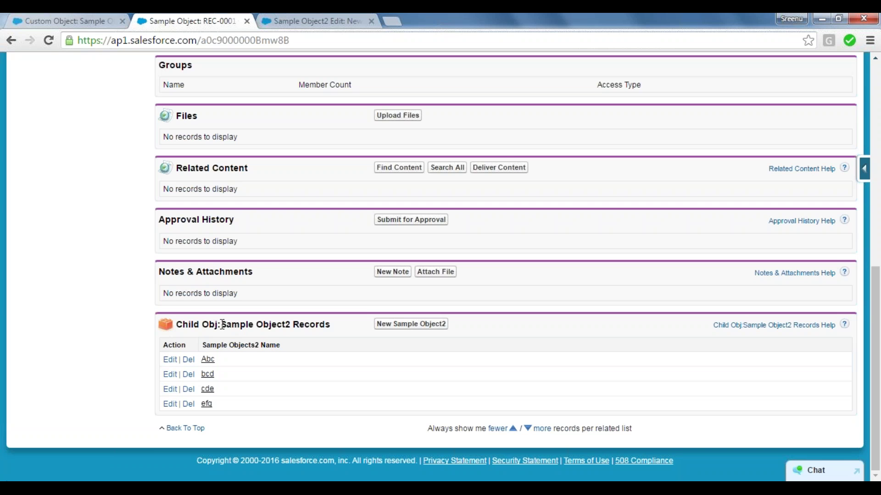
{"action": "left_click_drag", "start_coordinate": [221, 327], "coordinate": [333, 325]}
{"action": "left_click", "coordinate": [333, 325]}
{"action": "left_click_drag", "start_coordinate": [183, 324], "coordinate": [879, 165]}
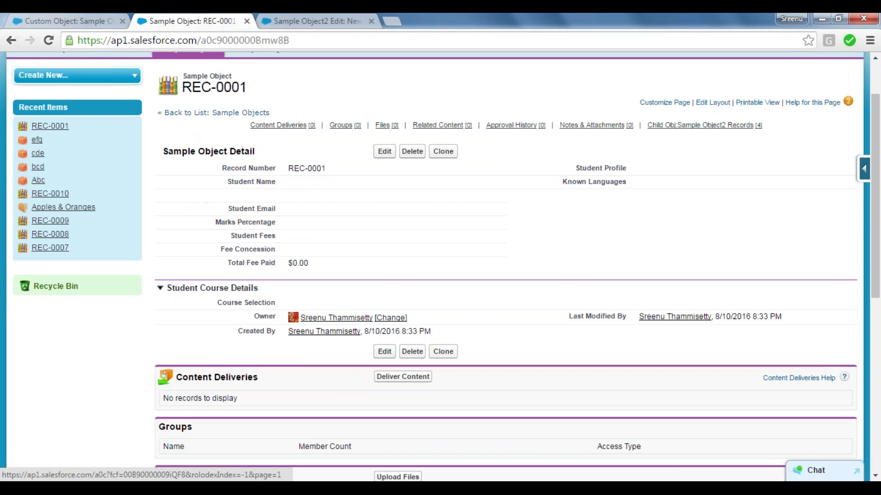
Step: Open the Sample Object page layout for editing from the REC-0001 record and go to its related lists
{"action": "left_click", "coordinate": [864, 171]}
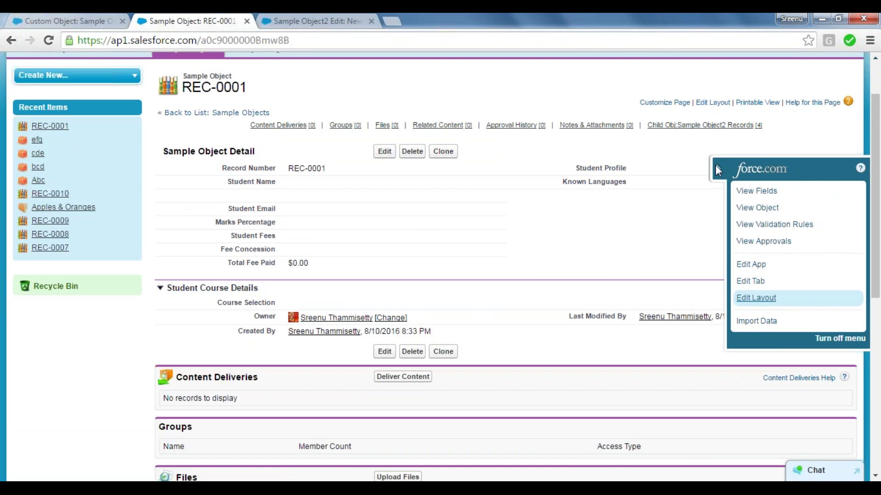
{"action": "left_click", "coordinate": [717, 168]}
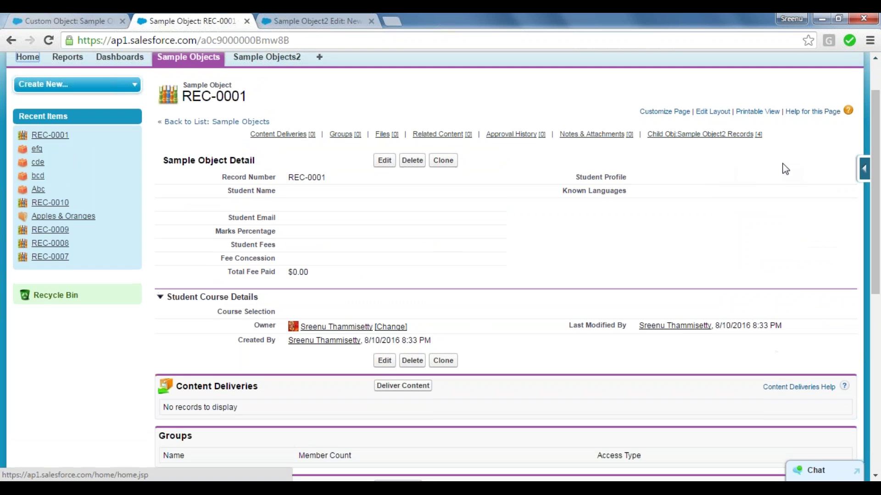
{"action": "left_click", "coordinate": [866, 171]}
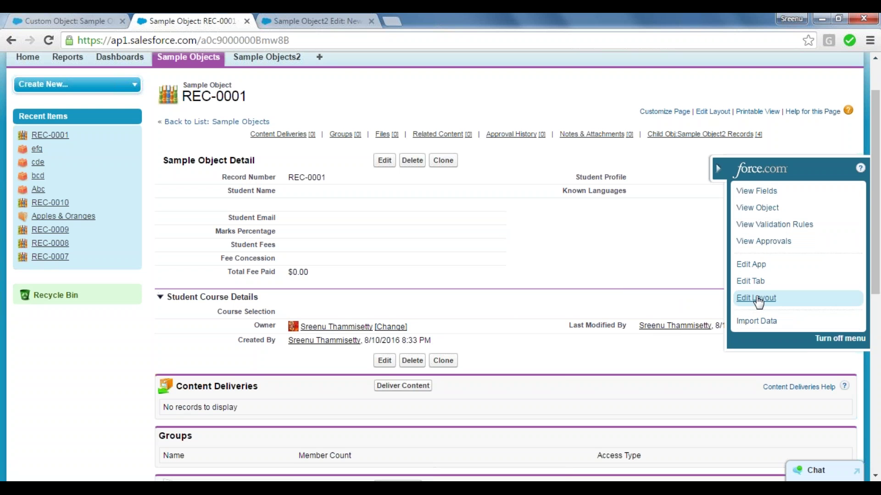
{"action": "left_click", "coordinate": [758, 300]}
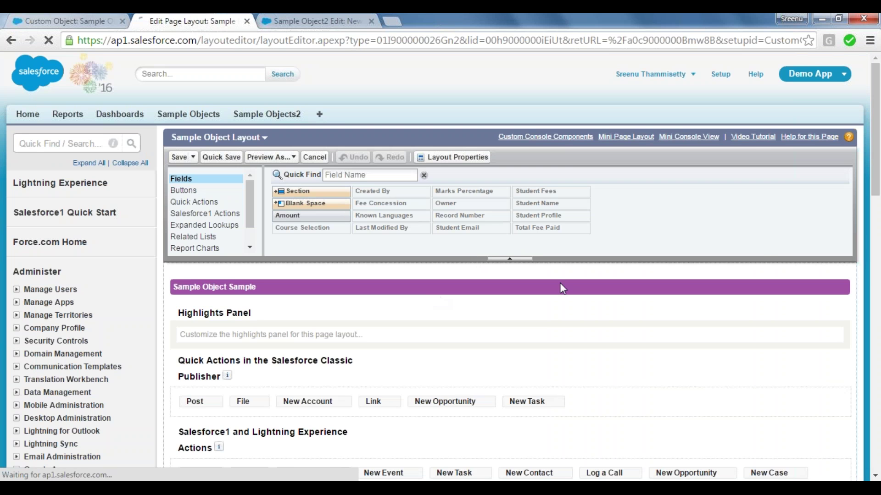
{"action": "left_click_drag", "start_coordinate": [879, 160], "coordinate": [878, 454]}
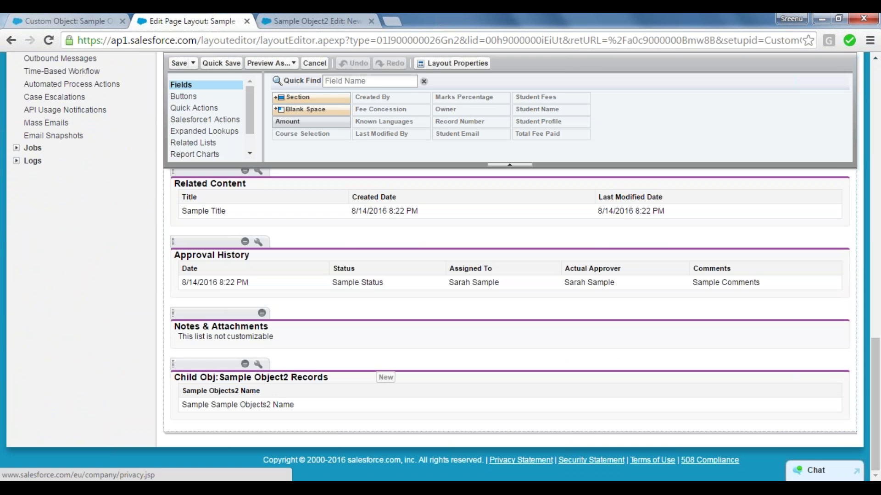
Step: Move the "Child Obj:Sample Object2 Records" related list above Content Deliveries and save the layout, overwriting users' related list customizations
{"action": "left_click_drag", "start_coordinate": [185, 363], "coordinate": [197, 385]}
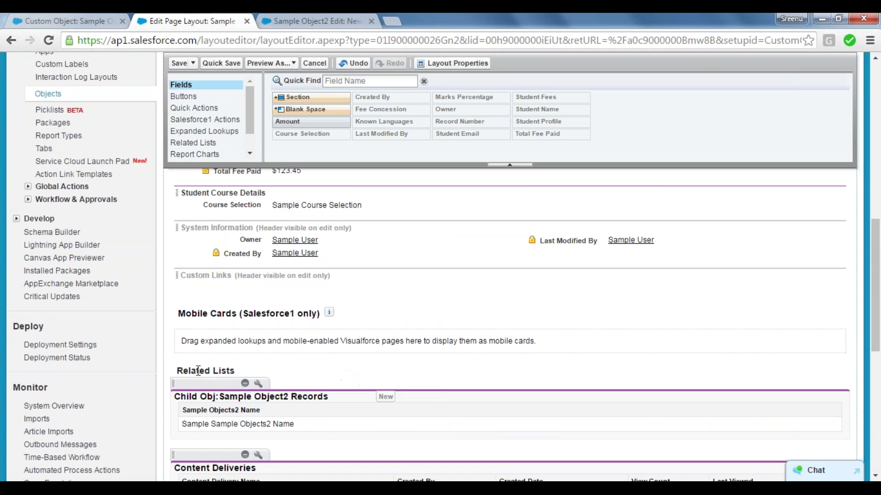
{"action": "left_click", "coordinate": [225, 68]}
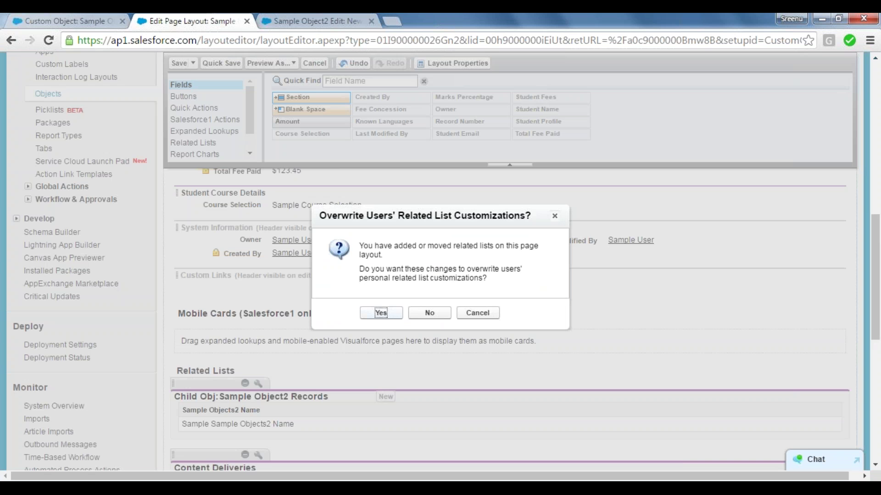
{"action": "left_click", "coordinate": [381, 314]}
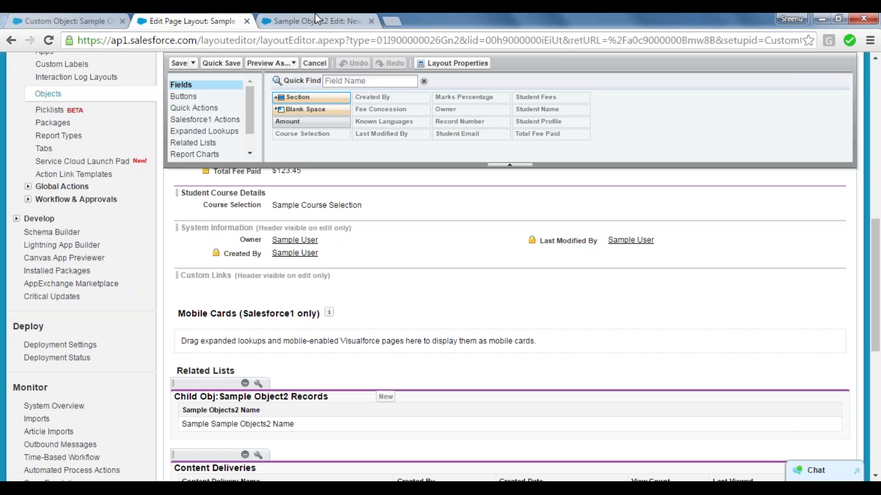
Step: Reopen record REC-0001 from the Sample Objects home page to check the related list order, keeping the layout editor open separately
{"action": "left_click", "coordinate": [298, 20]}
{"action": "left_click", "coordinate": [64, 20]}
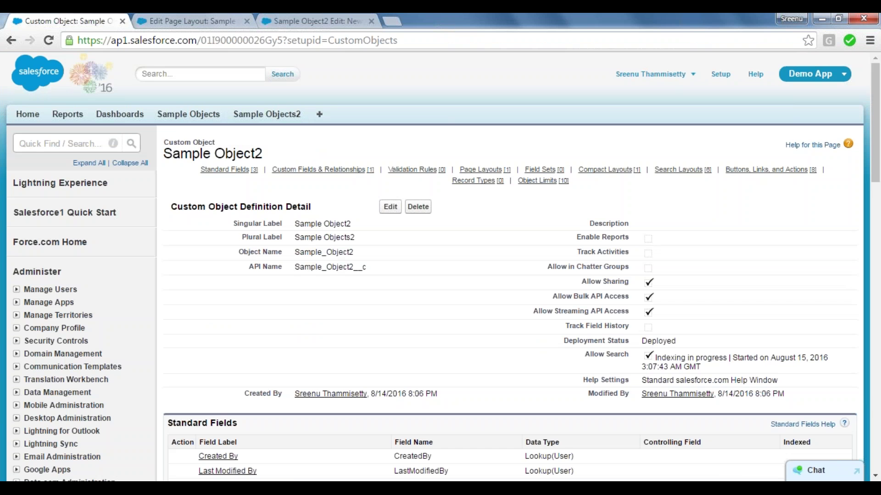
{"action": "left_click", "coordinate": [182, 118]}
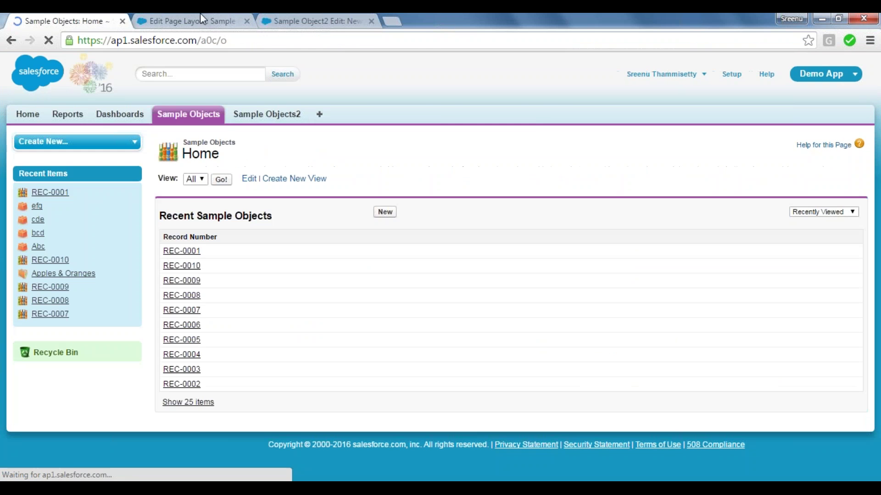
{"action": "left_click_drag", "start_coordinate": [200, 19], "coordinate": [49, 18]}
{"action": "left_click", "coordinate": [174, 18]}
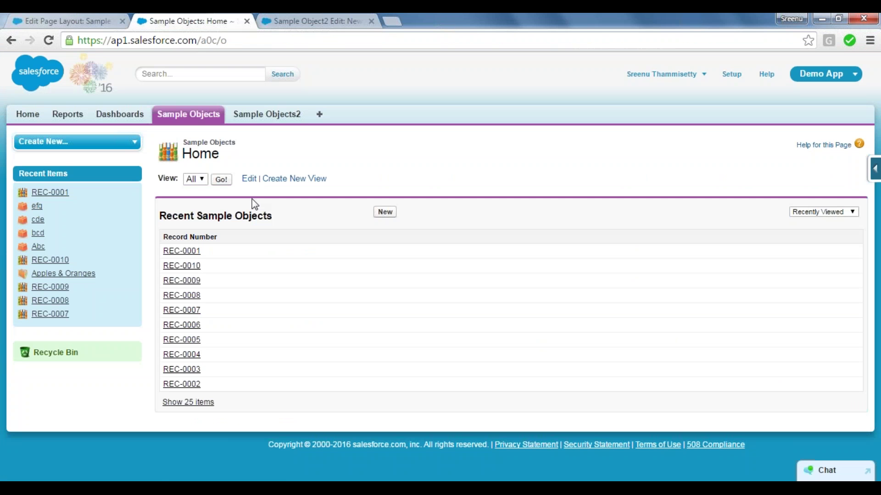
{"action": "left_click", "coordinate": [189, 252]}
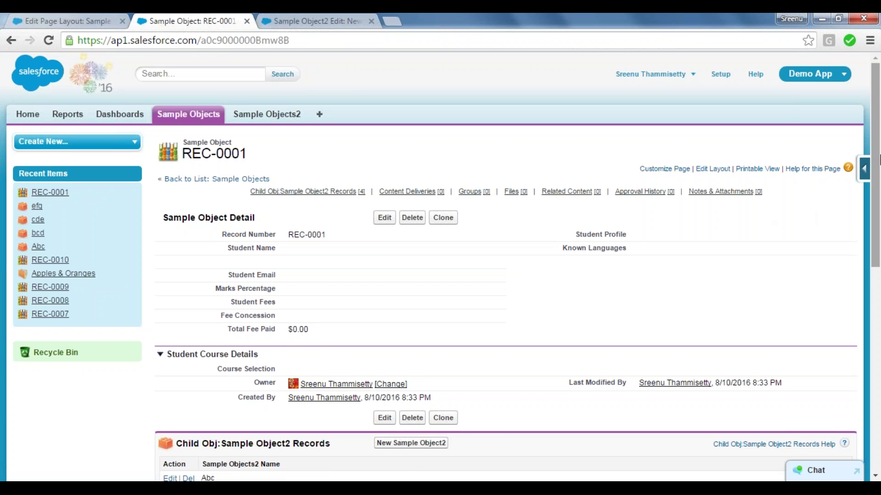
Step: Examine the REC-0001 record's number, object type and "Child Obj:Sample Object2 Records" related list
{"action": "left_click_drag", "start_coordinate": [875, 164], "coordinate": [878, 227]}
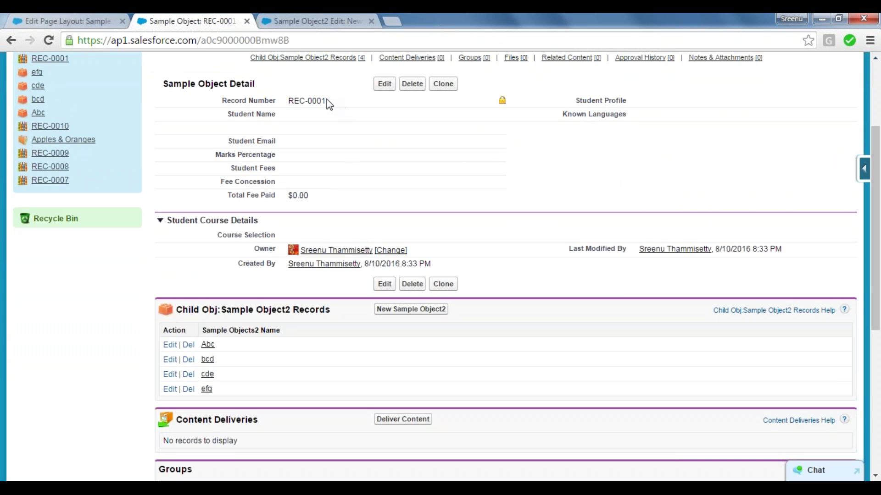
{"action": "left_click_drag", "start_coordinate": [327, 101], "coordinate": [290, 104]}
{"action": "left_click", "coordinate": [195, 136]}
{"action": "left_click_drag", "start_coordinate": [221, 310], "coordinate": [290, 312]}
{"action": "left_click", "coordinate": [284, 304]}
{"action": "left_click_drag", "start_coordinate": [875, 232], "coordinate": [875, 160]}
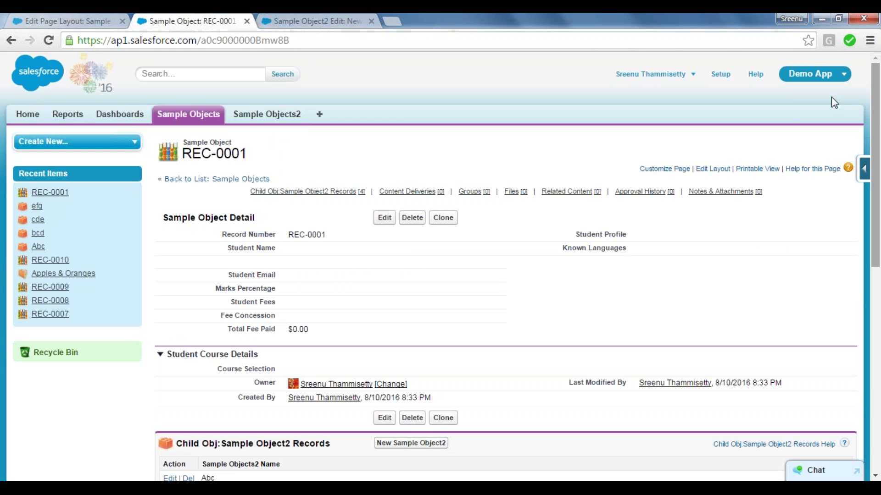
{"action": "left_click_drag", "start_coordinate": [237, 143], "coordinate": [179, 146]}
{"action": "left_click", "coordinate": [266, 145]}
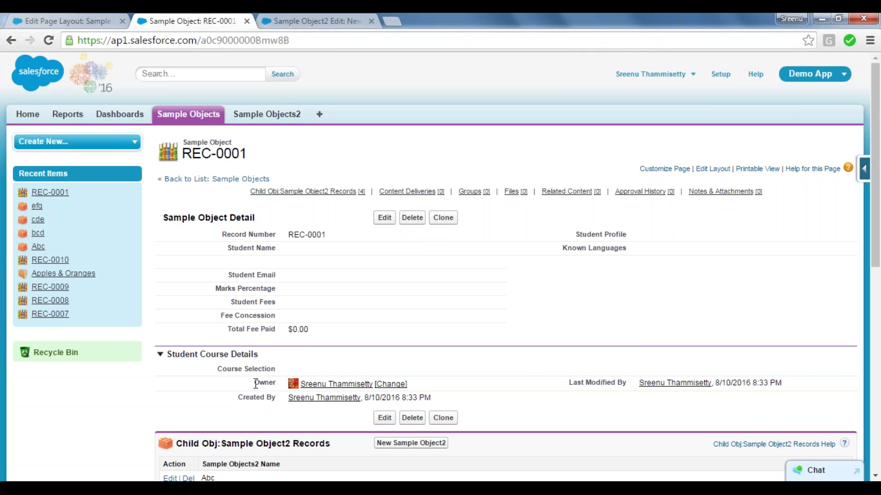
Step: Compare the Owner and Last Modified By fields on REC-0001 with the details of child record Abc, and return to the Sample Objects list
{"action": "left_click_drag", "start_coordinate": [255, 383], "coordinate": [411, 388]}
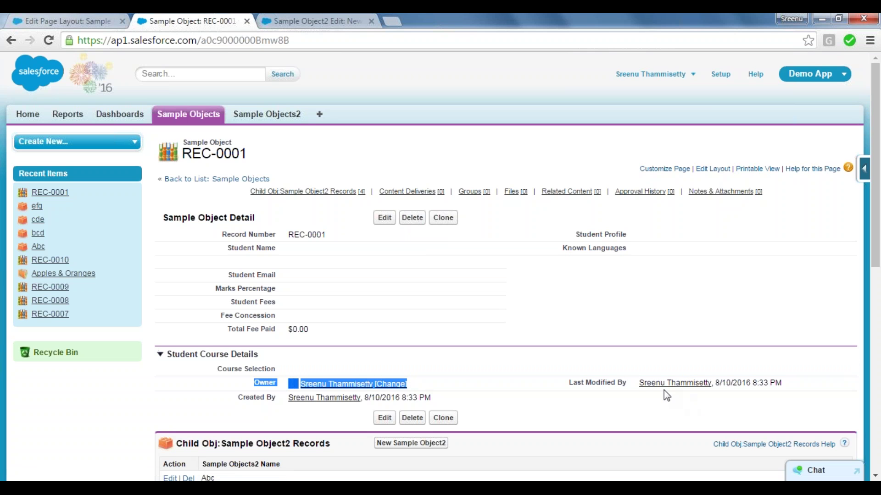
{"action": "left_click_drag", "start_coordinate": [637, 389], "coordinate": [792, 390]}
{"action": "left_click", "coordinate": [572, 402]}
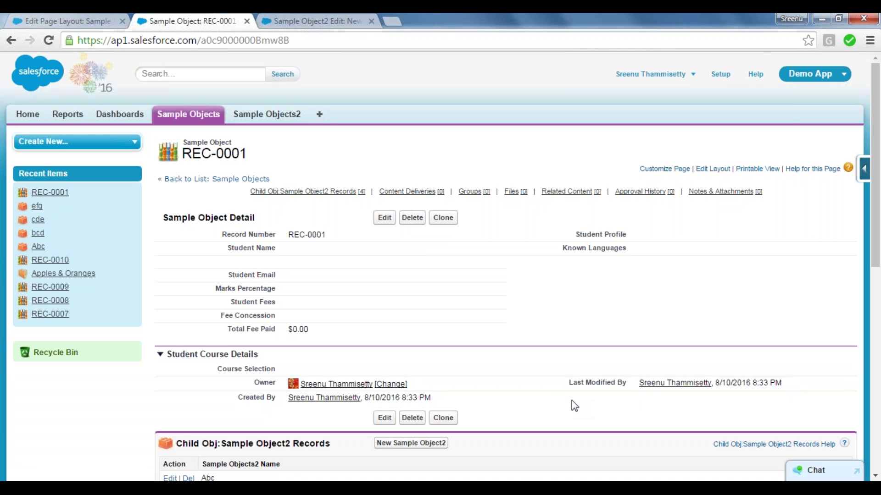
{"action": "scroll", "coordinate": [513, 270], "scroll_direction": "down", "scroll_amount": 5}
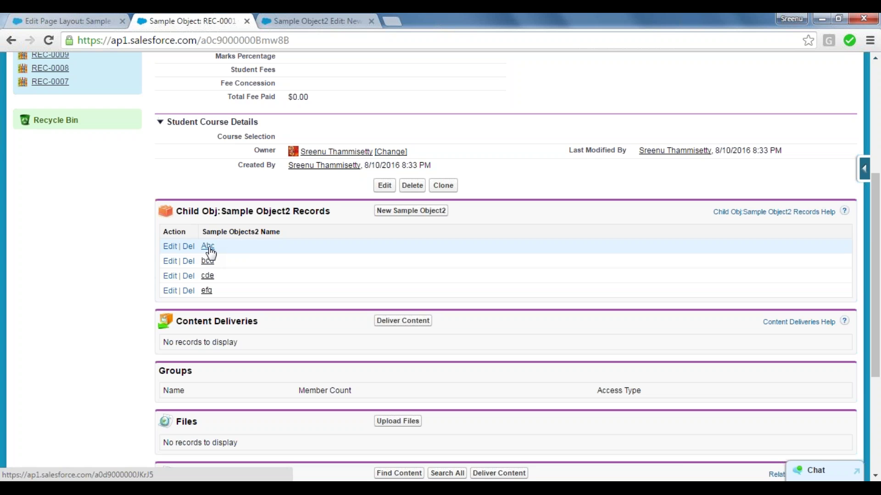
{"action": "left_click", "coordinate": [208, 247]}
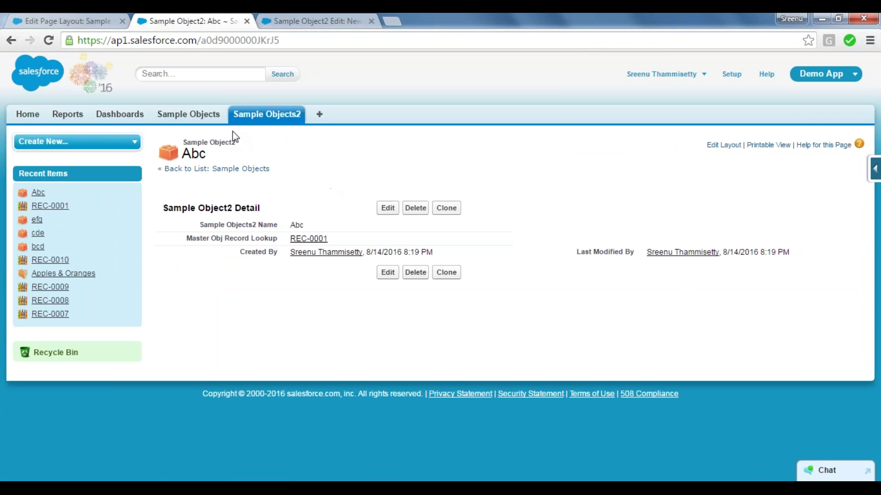
{"action": "left_click", "coordinate": [235, 170]}
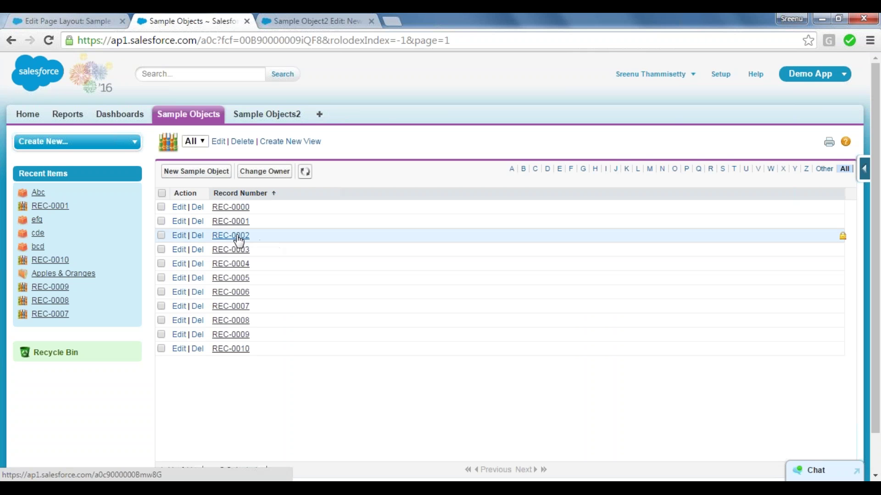
Step: Create and save a Sample Object2 record named ghk with REC-0000 as its Master Obj Record Lookup
{"action": "left_click", "coordinate": [268, 114]}
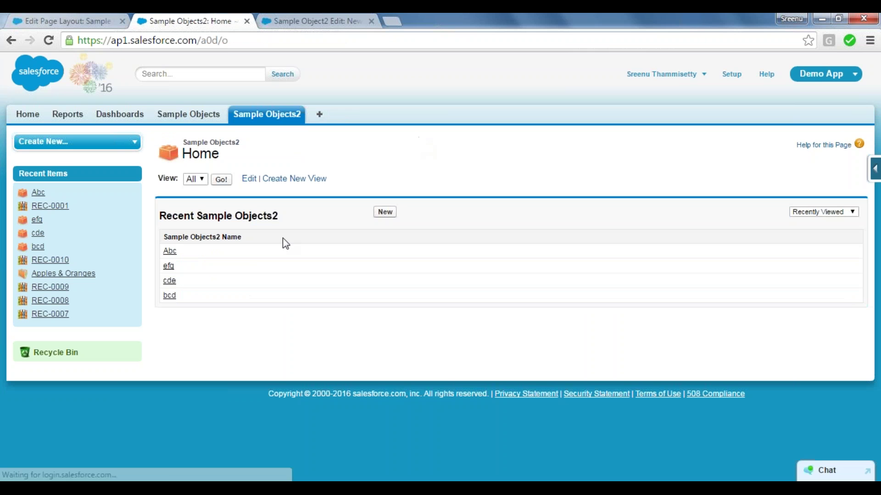
{"action": "left_click", "coordinate": [385, 212]}
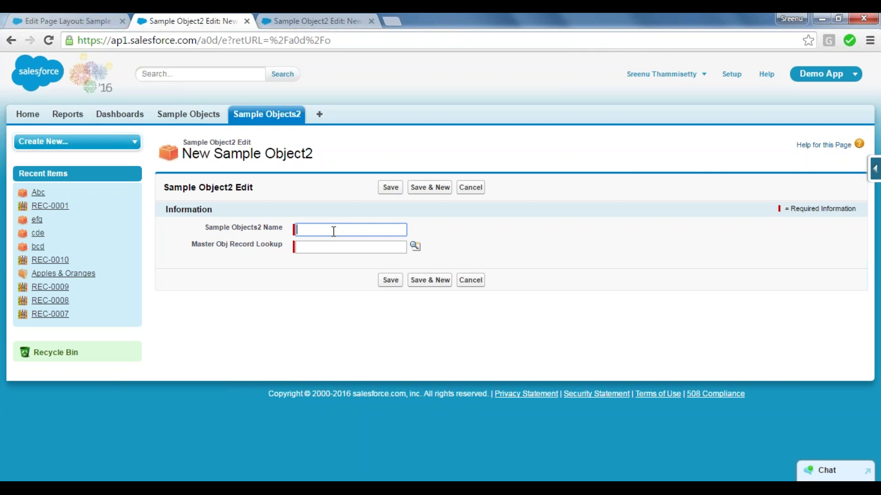
{"action": "type", "text": "ghk"}
{"action": "left_click", "coordinate": [415, 246]}
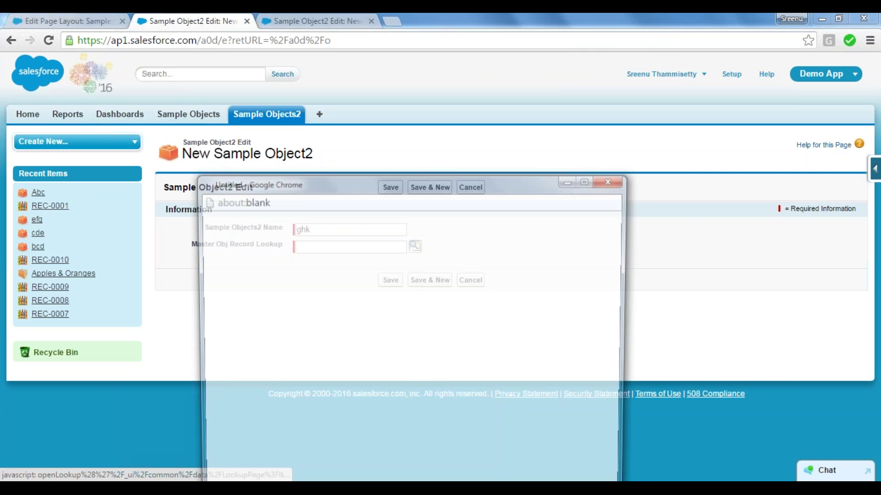
{"action": "left_click_drag", "start_coordinate": [361, 180], "coordinate": [363, 81]}
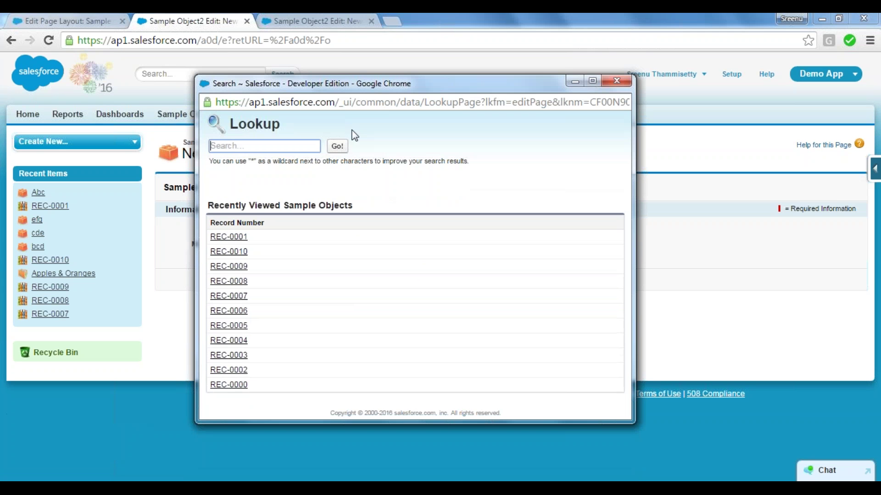
{"action": "left_click", "coordinate": [228, 385]}
{"action": "left_click", "coordinate": [390, 280]}
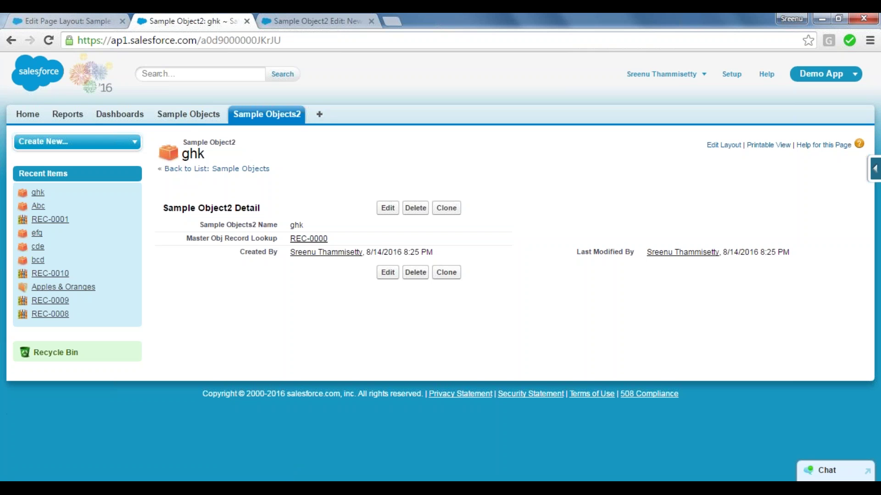
Step: Open record REC-0000 from the Sample Objects home page and check its child related list
{"action": "left_click", "coordinate": [183, 115]}
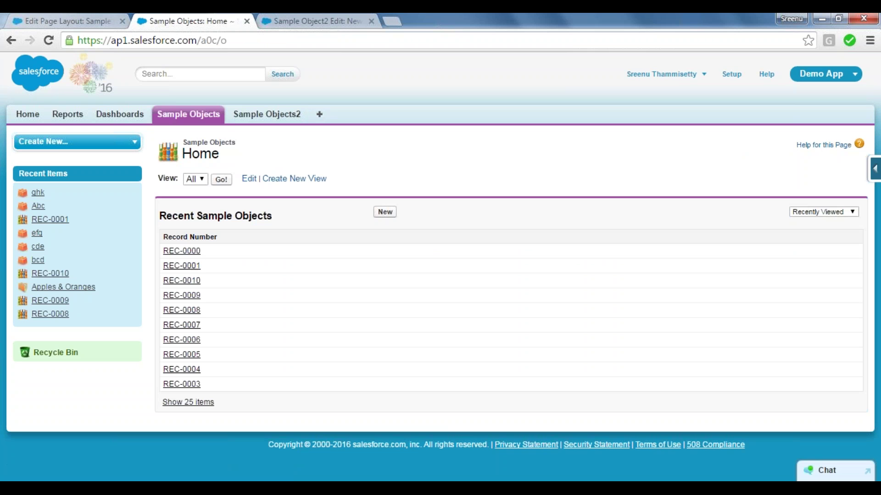
{"action": "left_click", "coordinate": [191, 257]}
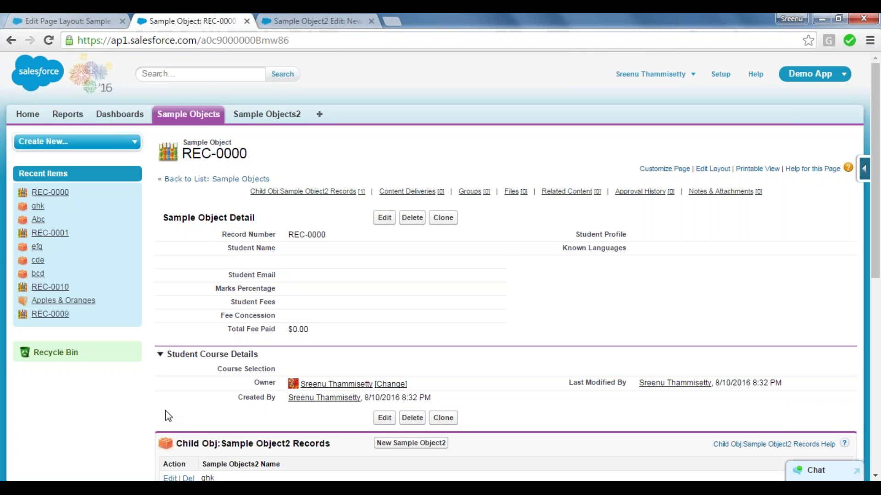
{"action": "scroll", "coordinate": [166, 412], "scroll_direction": "down", "scroll_amount": 3}
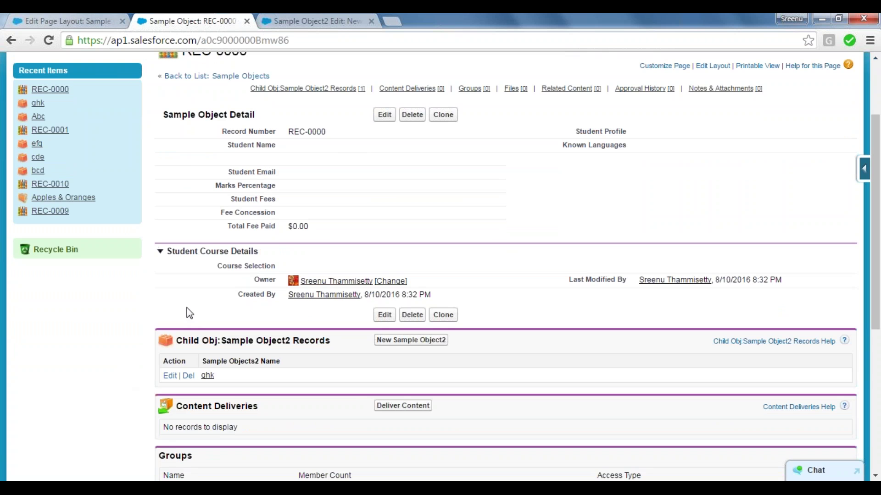
Step: Show the All list view of Sample Objects2 in the other browser tab
{"action": "left_click", "coordinate": [316, 20]}
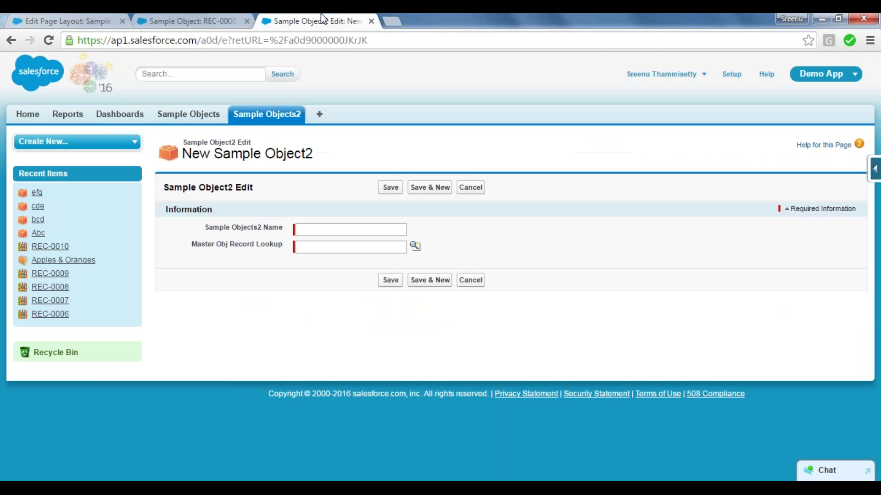
{"action": "left_click", "coordinate": [264, 120]}
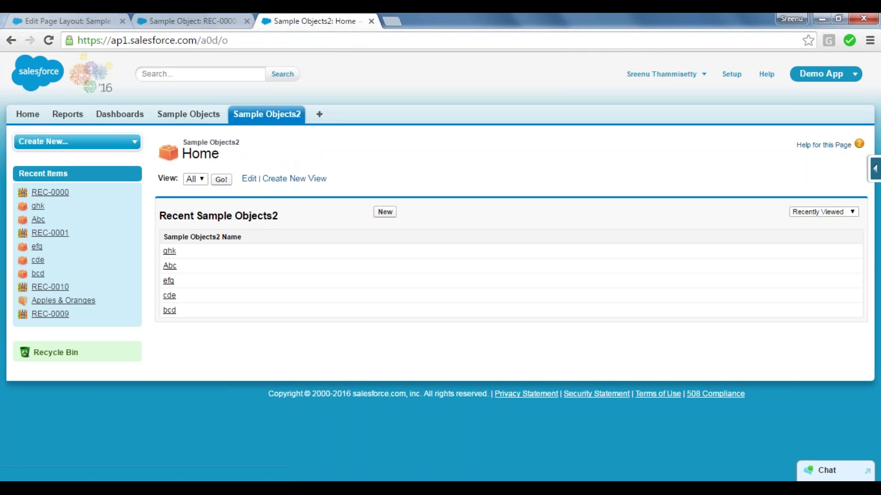
{"action": "left_click", "coordinate": [221, 179]}
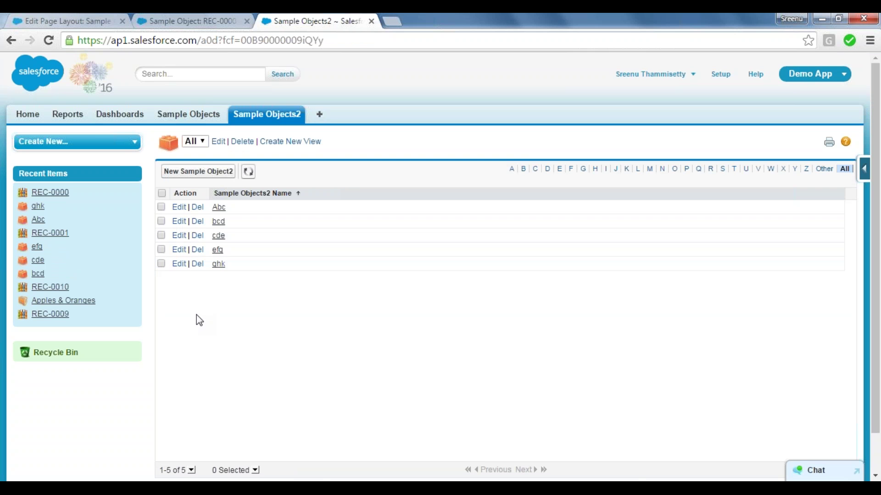
Step: Return to the REC-0000 record and delete it, confirming the deletion
{"action": "key", "text": "ctrl+shift+Tab"}
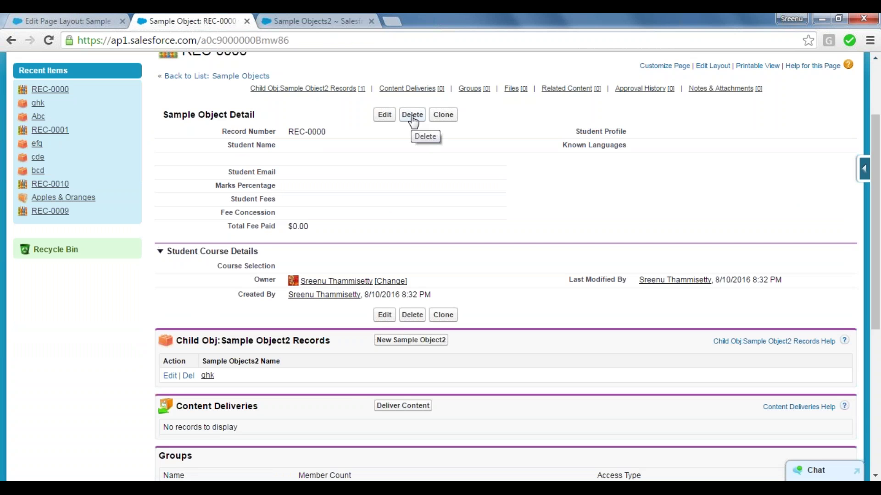
{"action": "left_click", "coordinate": [413, 118]}
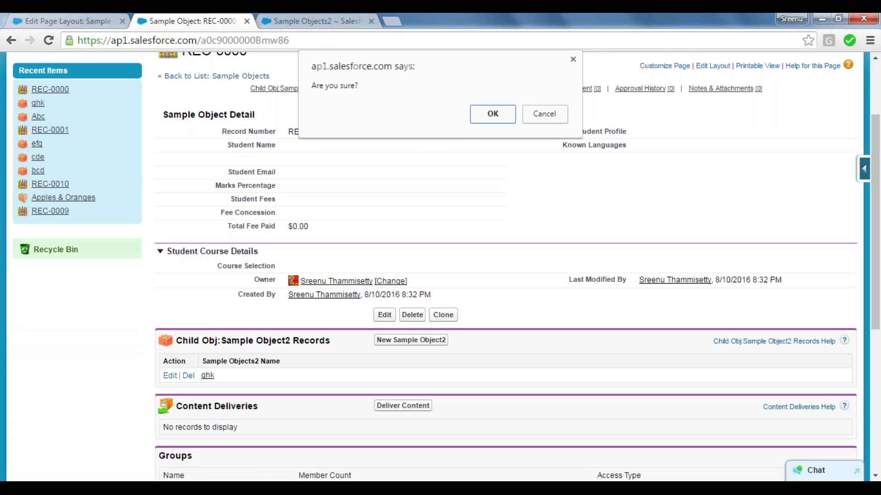
{"action": "left_click", "coordinate": [497, 120]}
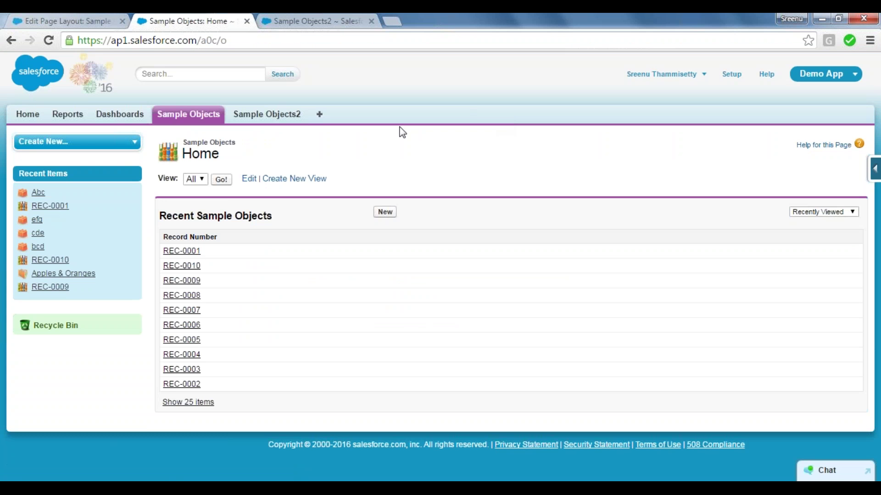
Step: Show the All list of Sample Objects and refresh the Sample Objects2 list to check how deleting the master affects its child
{"action": "left_click", "coordinate": [221, 179]}
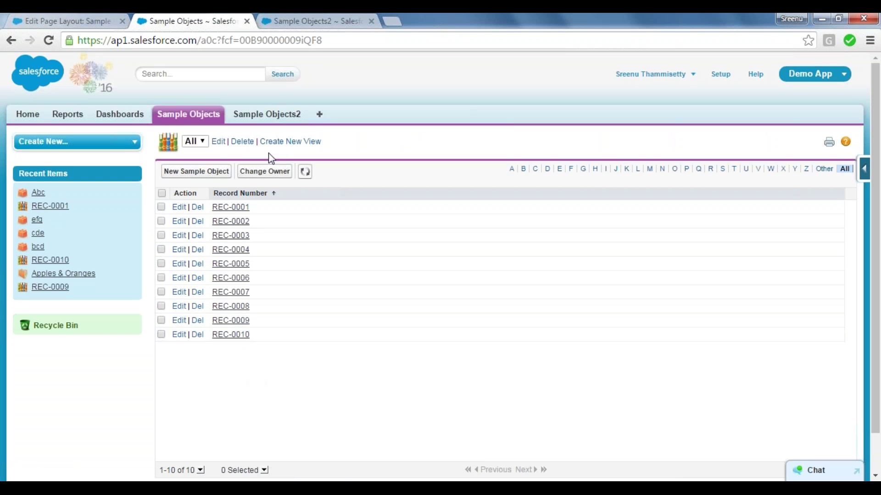
{"action": "left_click", "coordinate": [301, 15]}
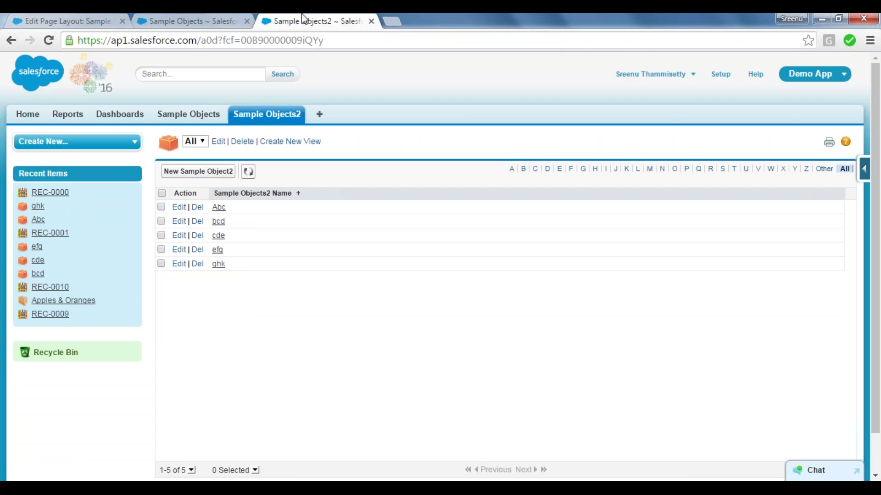
{"action": "left_click", "coordinate": [248, 172]}
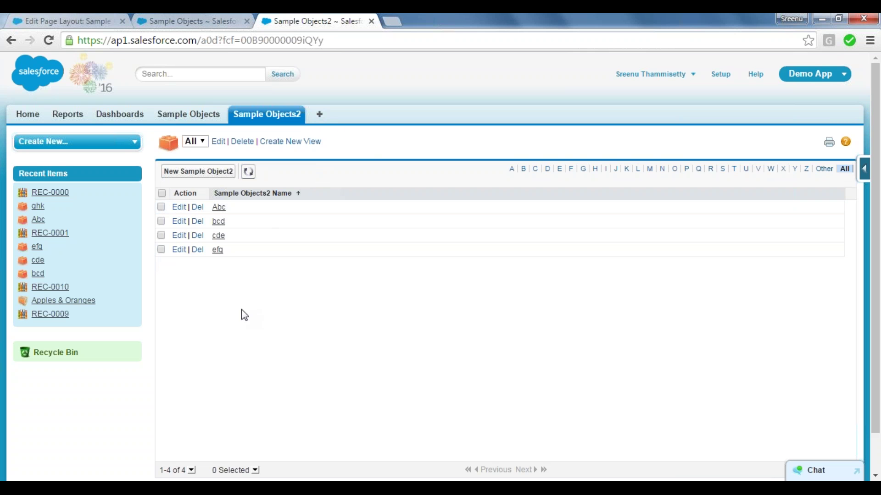
Step: Delete the child record efg from the Sample Objects2 list and reopen REC-0001 to check its child related list
{"action": "left_click", "coordinate": [197, 250]}
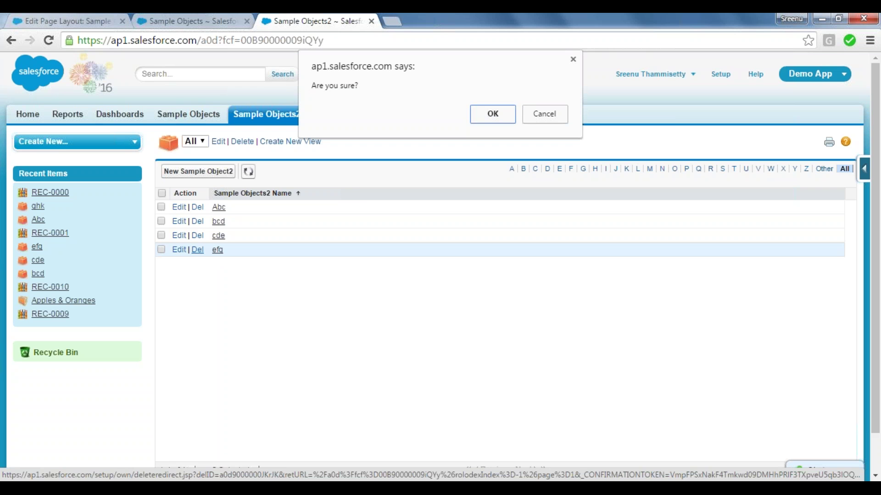
{"action": "left_click", "coordinate": [490, 116]}
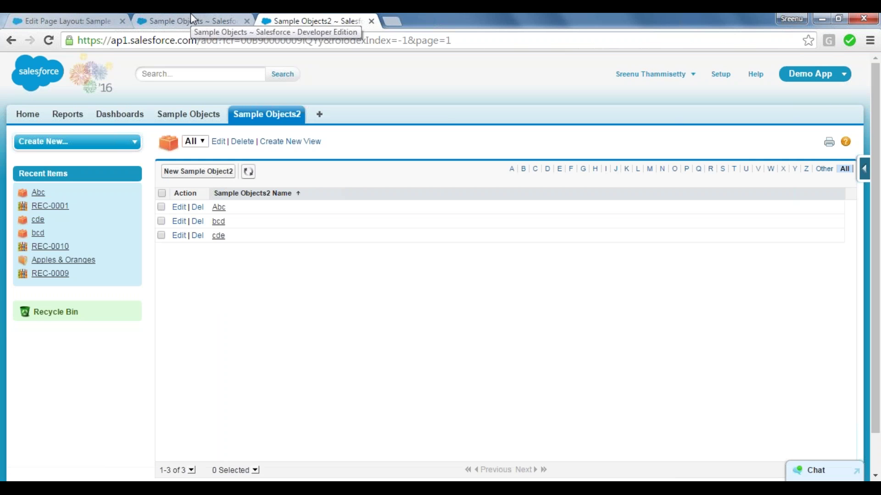
{"action": "left_click", "coordinate": [191, 18]}
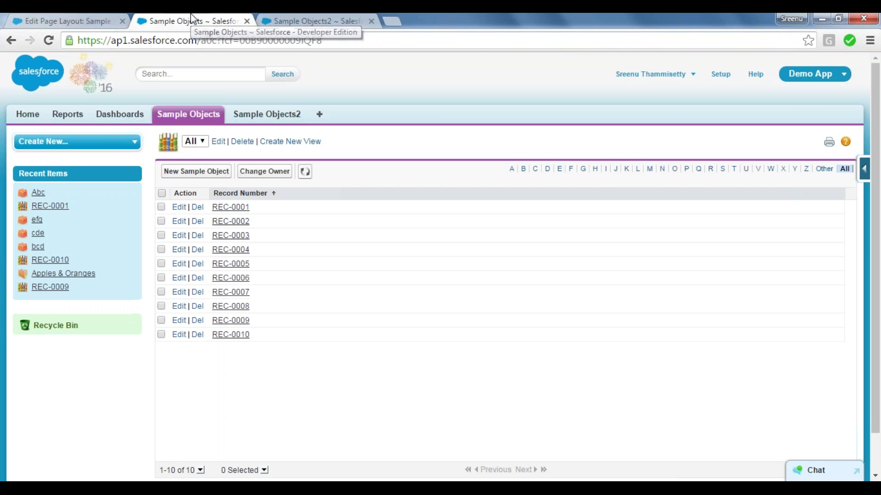
{"action": "left_click", "coordinate": [215, 117]}
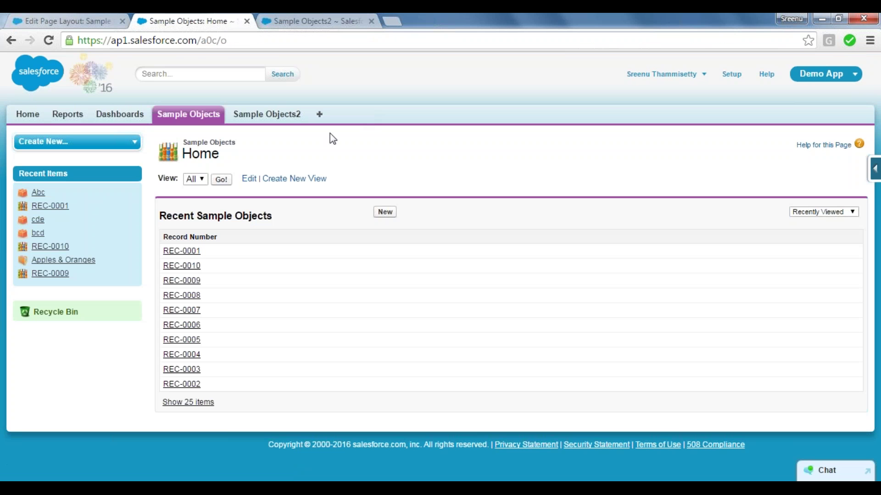
{"action": "left_click", "coordinate": [191, 253]}
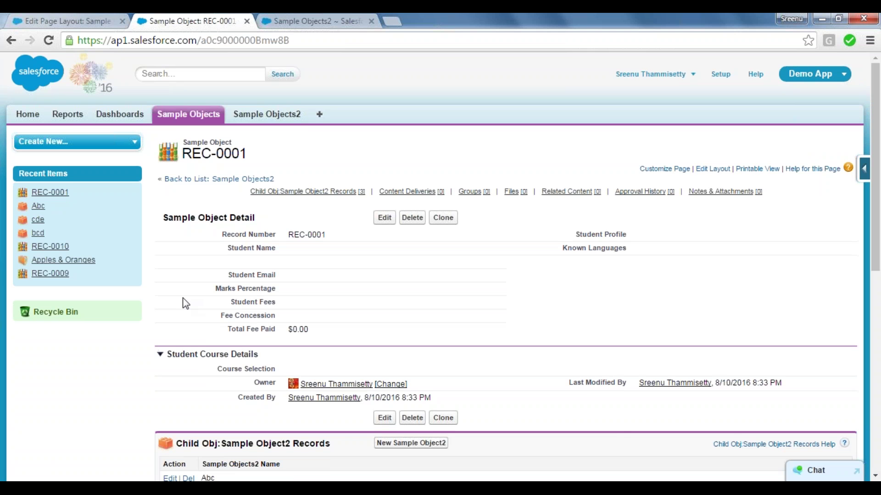
{"action": "scroll", "coordinate": [185, 302], "scroll_direction": "down", "scroll_amount": 3}
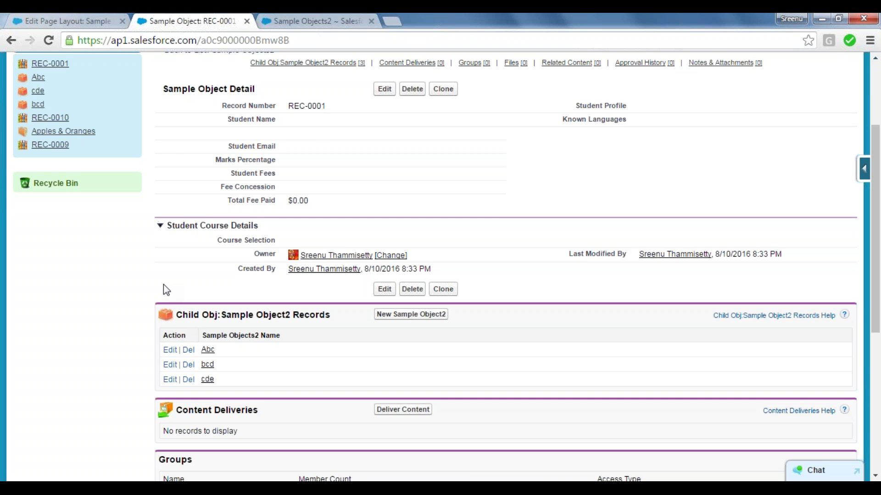
Step: Compare the Sample Objects2 list with the child related list on REC-0001
{"action": "left_click", "coordinate": [316, 21]}
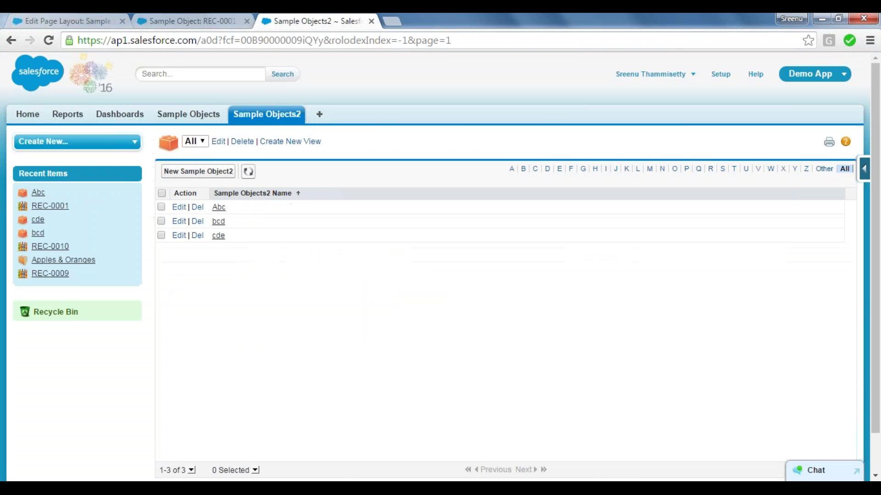
{"action": "left_click", "coordinate": [179, 21]}
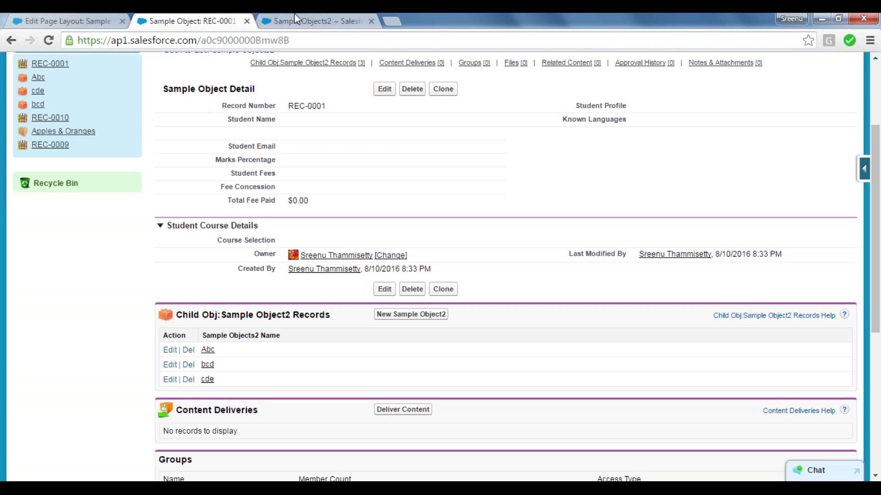
{"action": "left_click", "coordinate": [295, 15]}
{"action": "left_click", "coordinate": [183, 18]}
{"action": "left_click", "coordinate": [312, 21]}
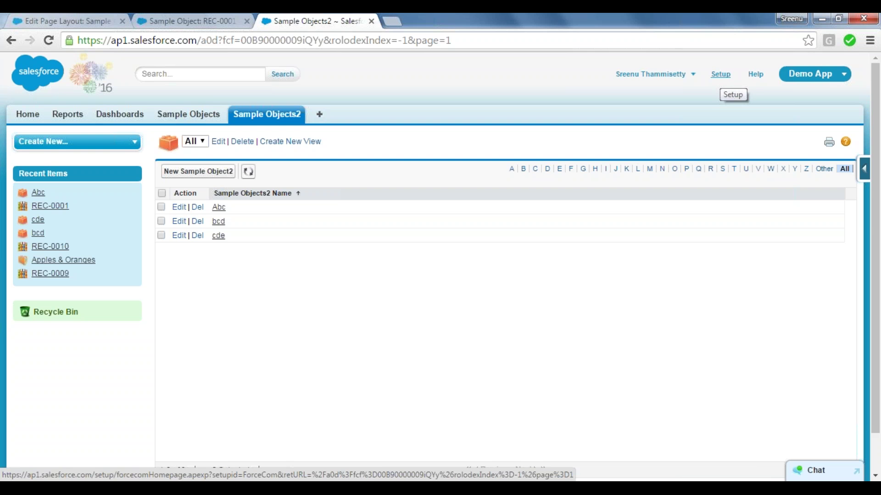
Step: Open Setup in a new browser tab and show the list of custom objects under Create
{"action": "middle_click", "coordinate": [720, 75]}
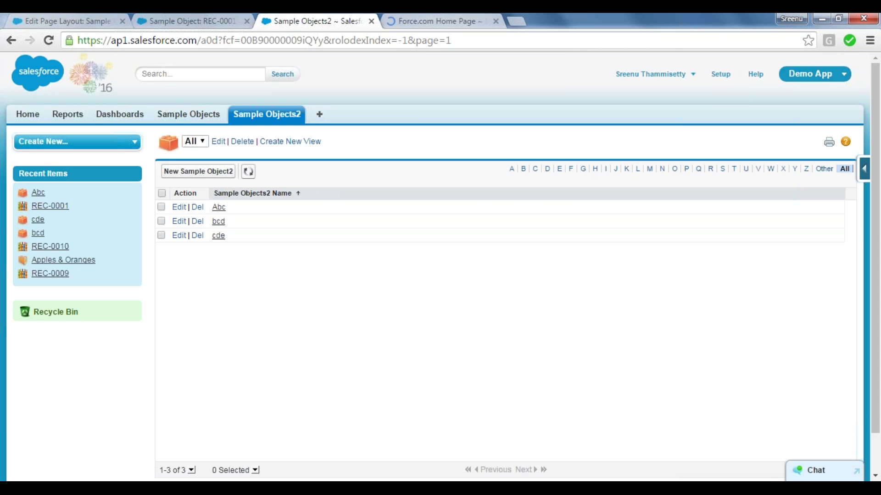
{"action": "left_click", "coordinate": [436, 21]}
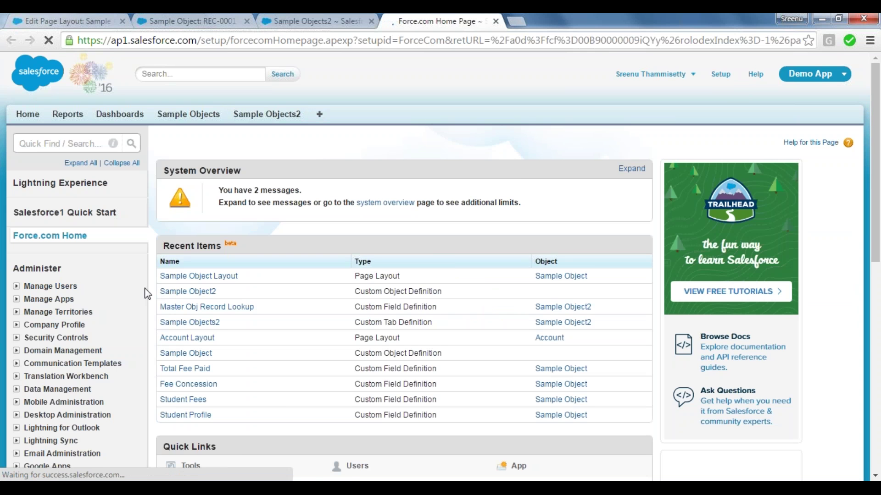
{"action": "scroll", "coordinate": [147, 294], "scroll_direction": "down", "scroll_amount": 5}
{"action": "scroll", "coordinate": [147, 293], "scroll_direction": "down", "scroll_amount": 1}
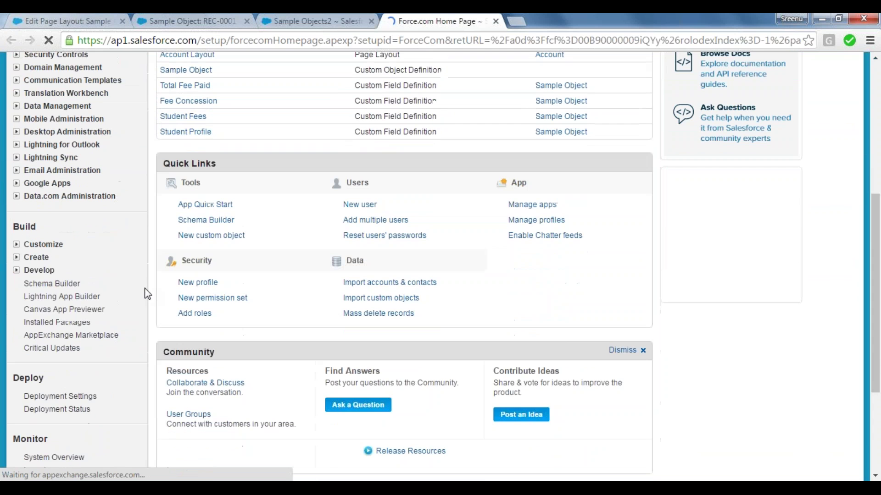
{"action": "left_click", "coordinate": [16, 258]}
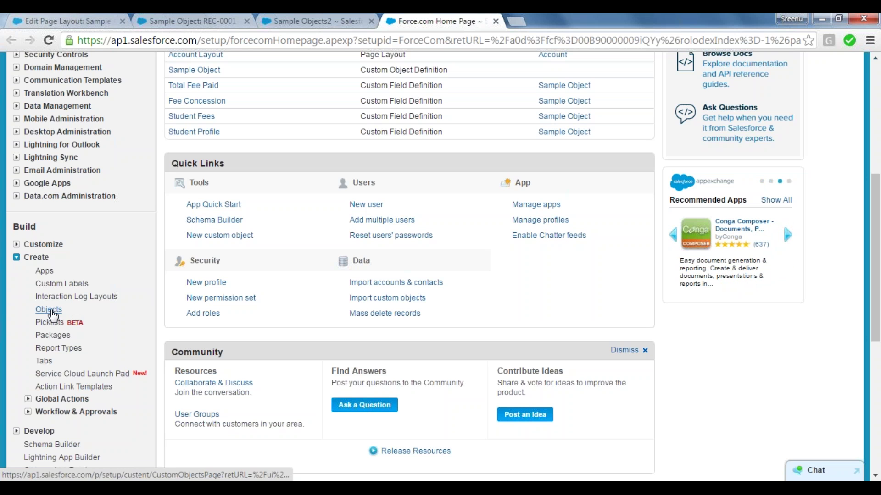
{"action": "left_click", "coordinate": [49, 310]}
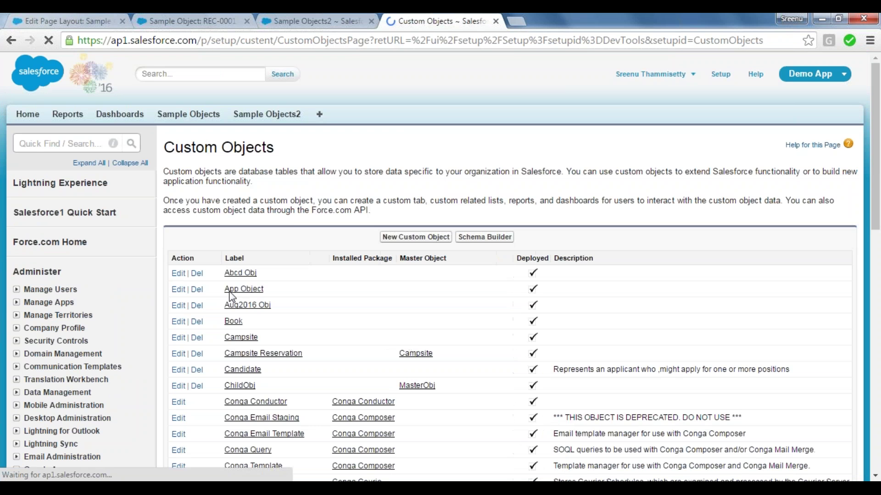
Step: View the definition of the ObjTab custom object and return to the custom objects list
{"action": "scroll", "coordinate": [297, 243], "scroll_direction": "down", "scroll_amount": 8}
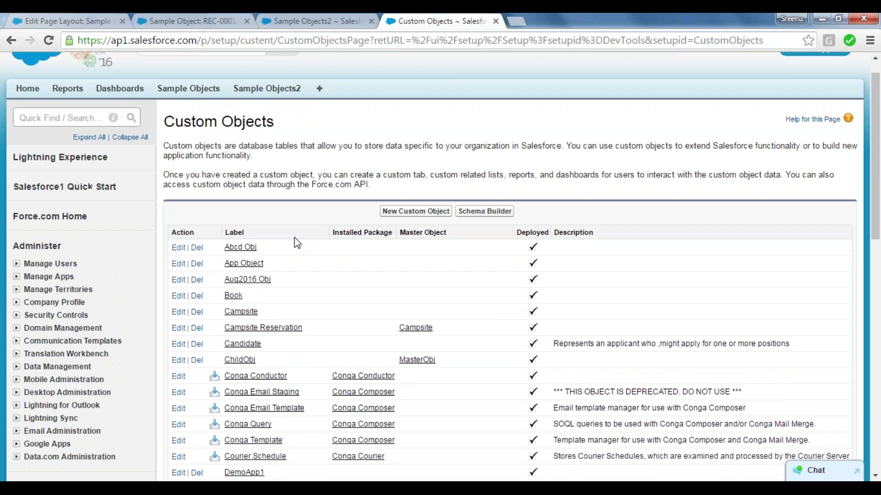
{"action": "scroll", "coordinate": [296, 243], "scroll_direction": "down", "scroll_amount": 3}
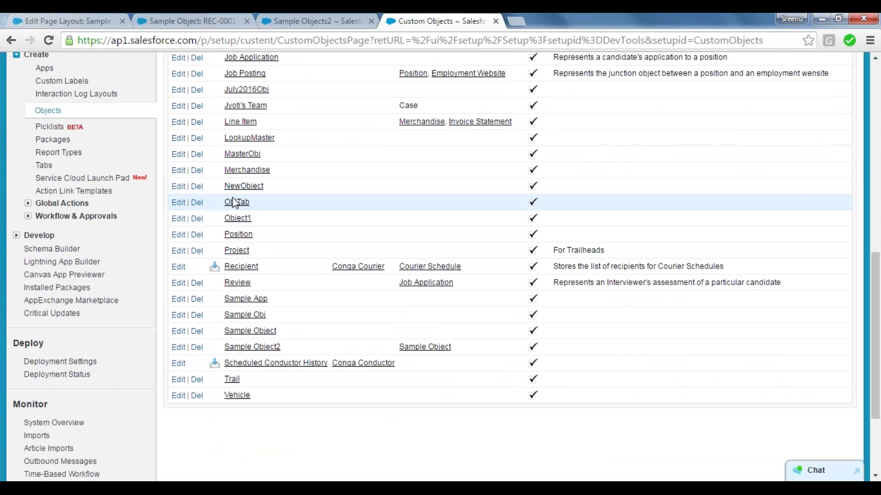
{"action": "left_click", "coordinate": [235, 202]}
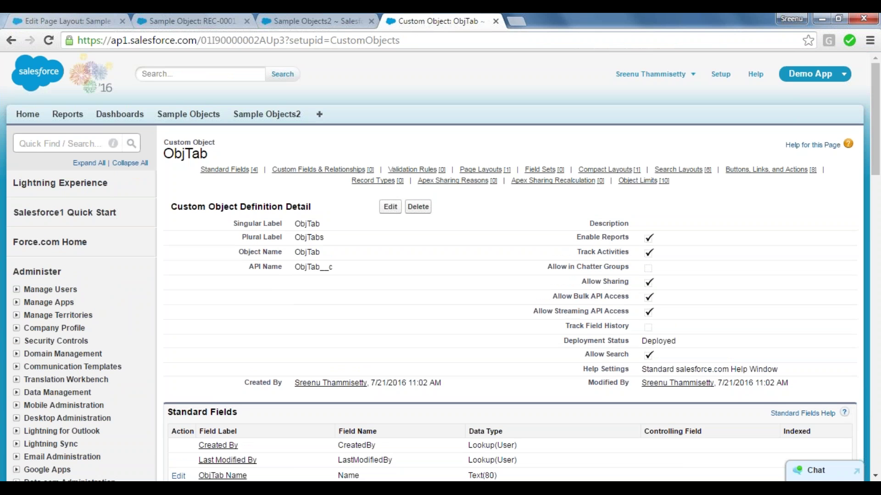
{"action": "left_click", "coordinate": [11, 41]}
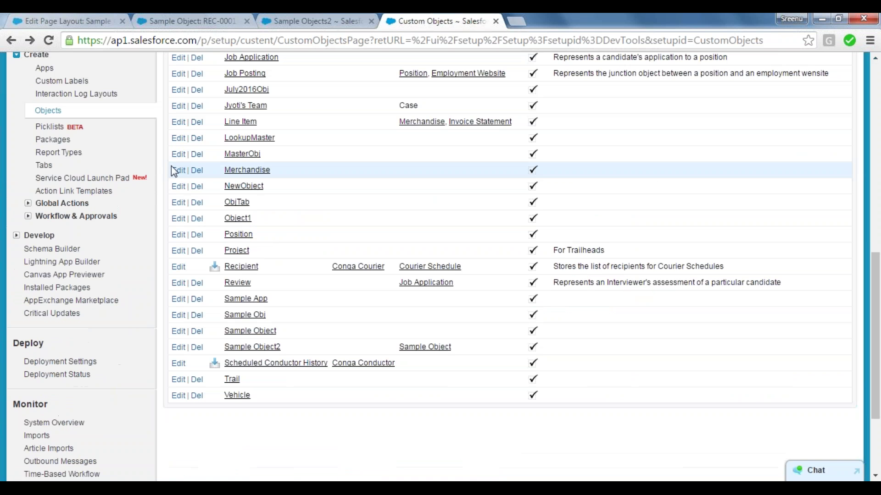
Step: Open the ObjTab object for editing, review its labels and object name, and cancel without saving
{"action": "left_click", "coordinate": [179, 202]}
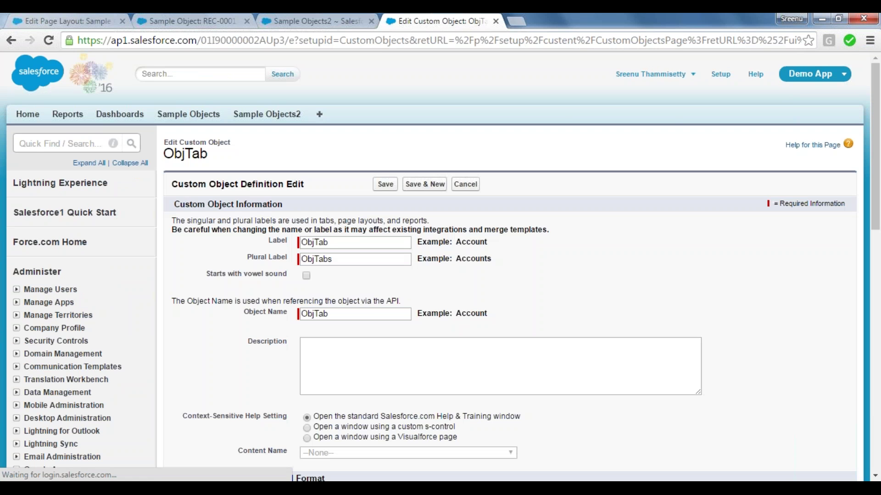
{"action": "left_click", "coordinate": [374, 310]}
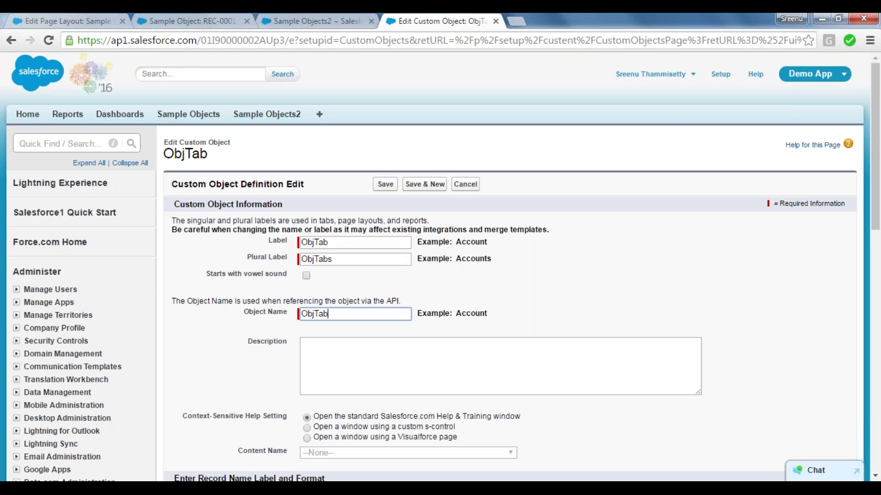
{"action": "left_click", "coordinate": [679, 262]}
{"action": "left_click_drag", "start_coordinate": [875, 155], "coordinate": [879, 416]}
{"action": "left_click_drag", "start_coordinate": [880, 298], "coordinate": [878, 195]}
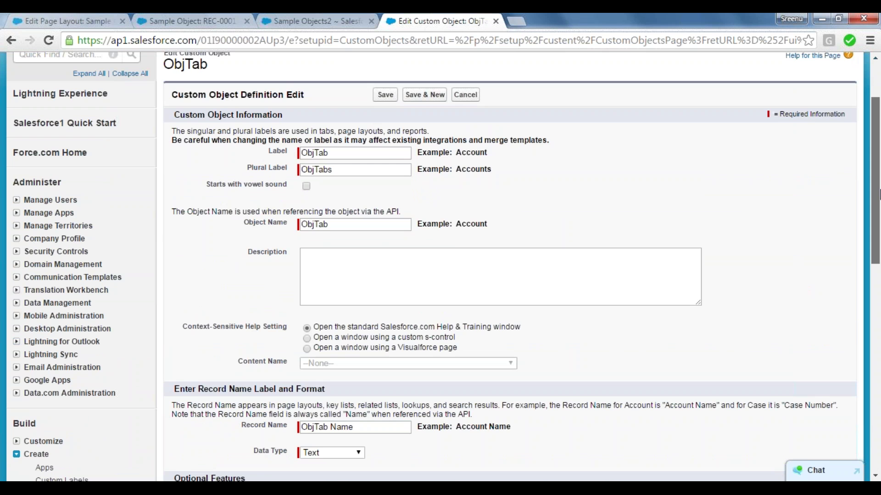
{"action": "left_click_drag", "start_coordinate": [878, 195], "coordinate": [876, 158]}
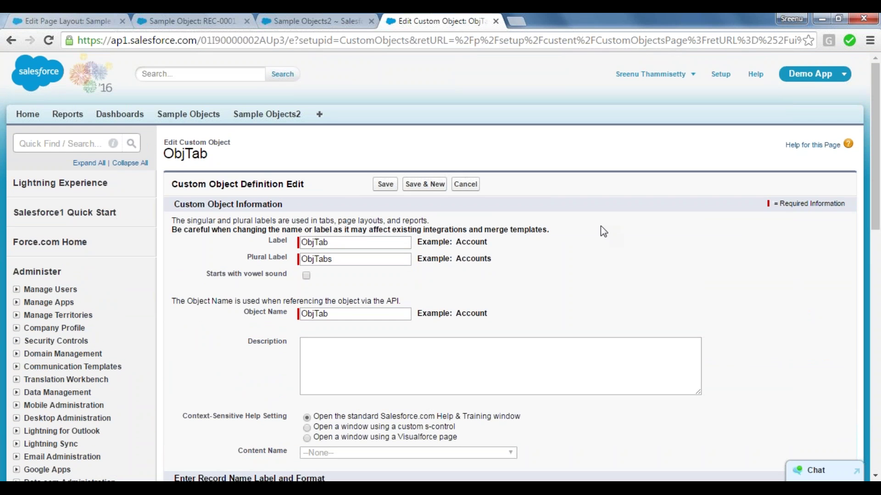
{"action": "double_click", "coordinate": [343, 259]}
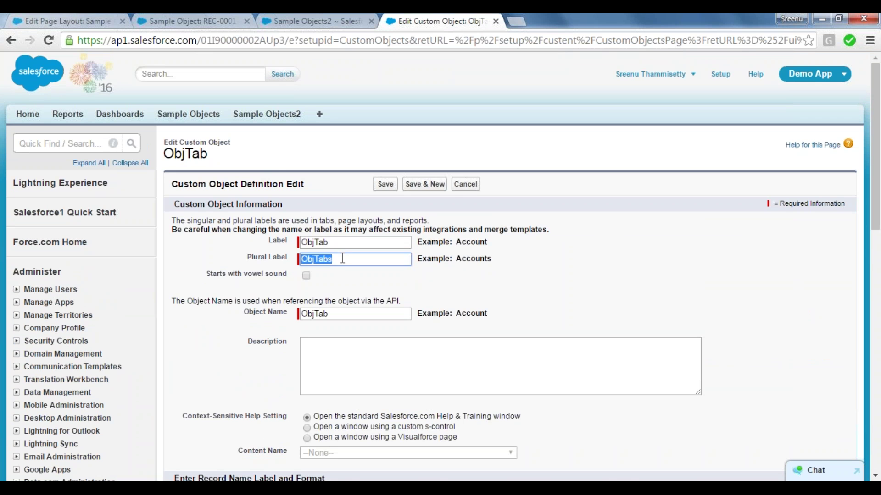
{"action": "left_click", "coordinate": [465, 184]}
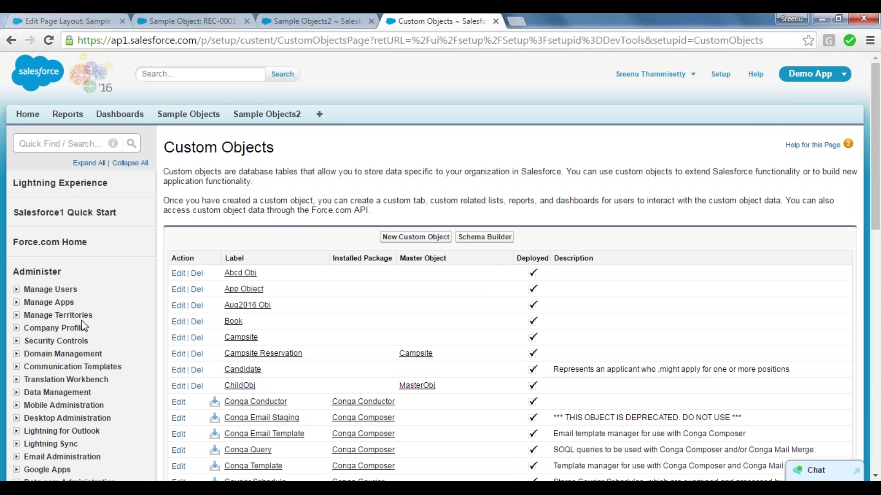
Step: Show the custom tabs list, view the definition of the ObjTabs tab, and return to the list
{"action": "scroll", "coordinate": [249, 215], "scroll_direction": "down", "scroll_amount": 9}
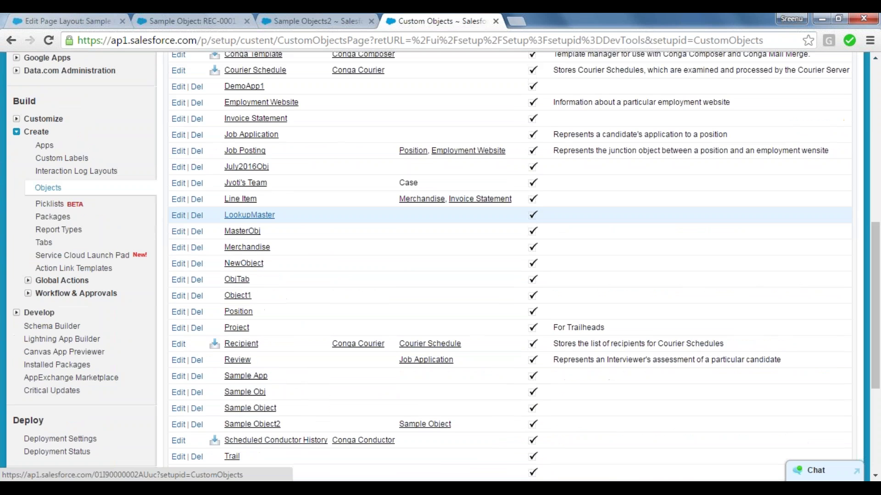
{"action": "left_click", "coordinate": [48, 244]}
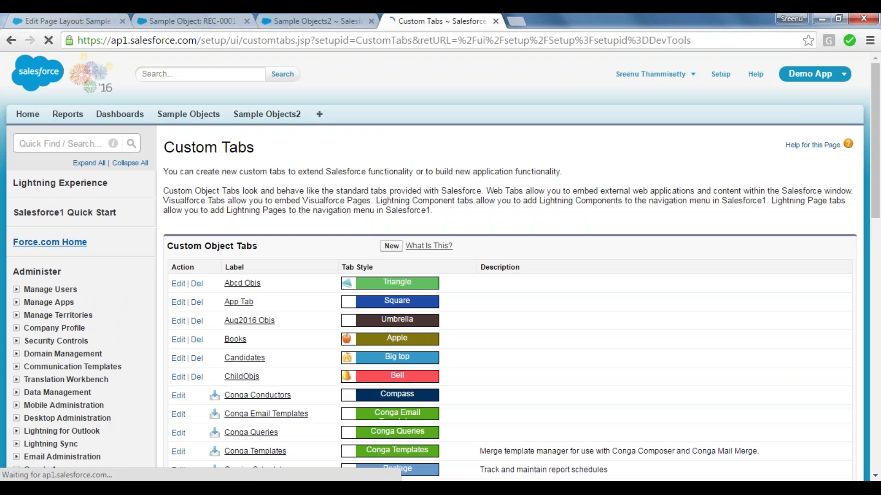
{"action": "scroll", "coordinate": [282, 184], "scroll_direction": "down", "scroll_amount": 1}
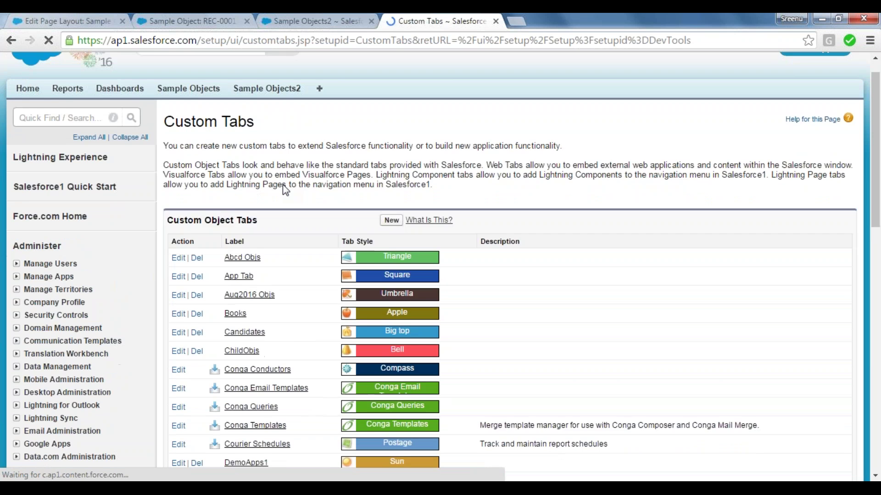
{"action": "scroll", "coordinate": [283, 186], "scroll_direction": "down", "scroll_amount": 10}
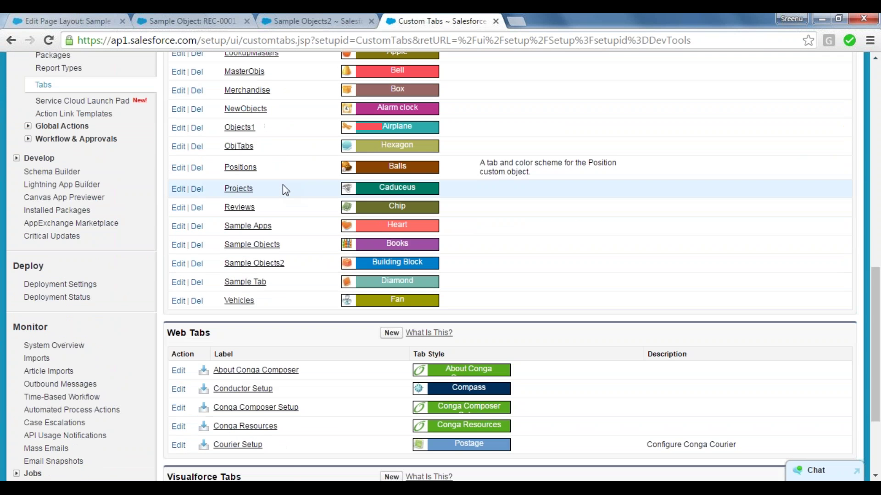
{"action": "left_click", "coordinate": [239, 146]}
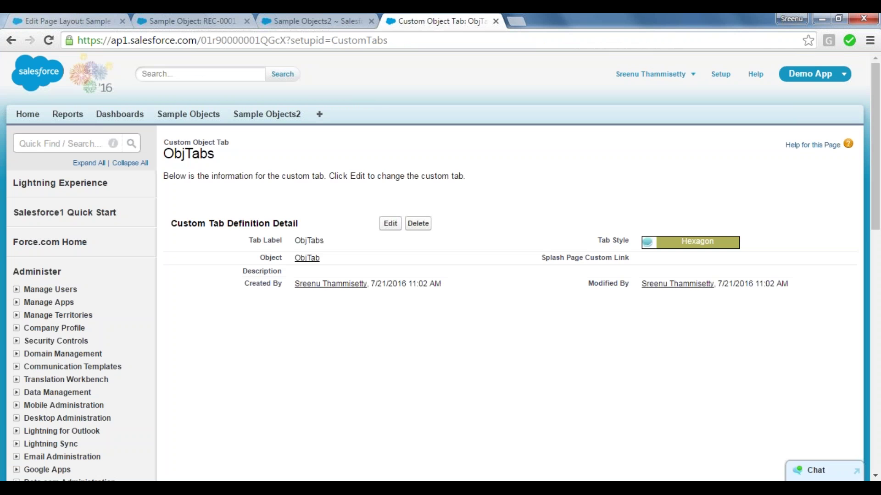
{"action": "left_click", "coordinate": [11, 46]}
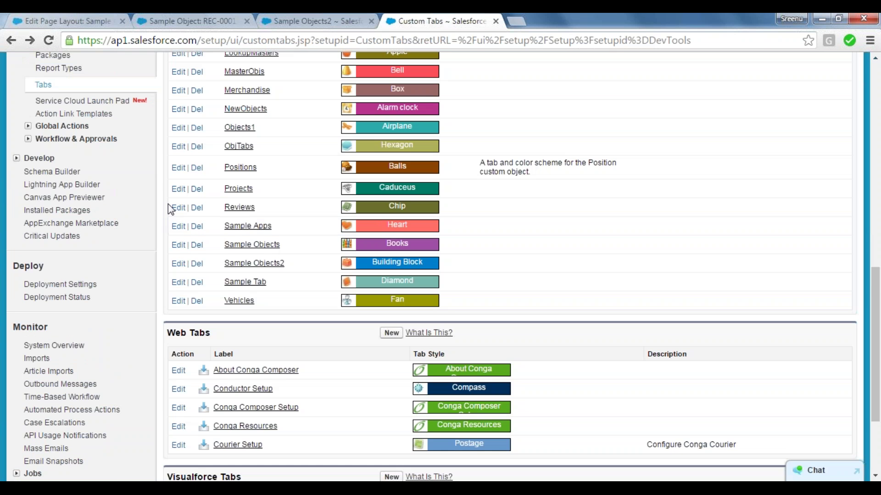
Step: Open the ObjTabs custom tab for editing, review its label, object and tab style, and save it
{"action": "left_click", "coordinate": [178, 147]}
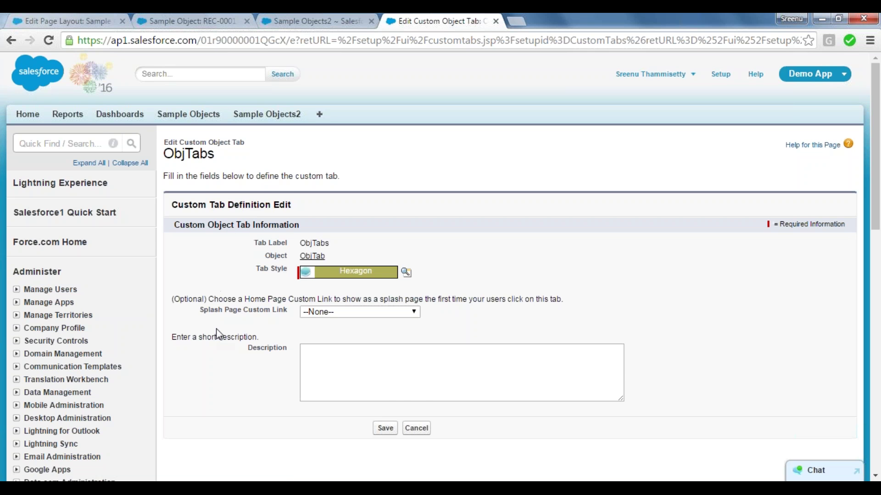
{"action": "scroll", "coordinate": [218, 334], "scroll_direction": "down", "scroll_amount": 10}
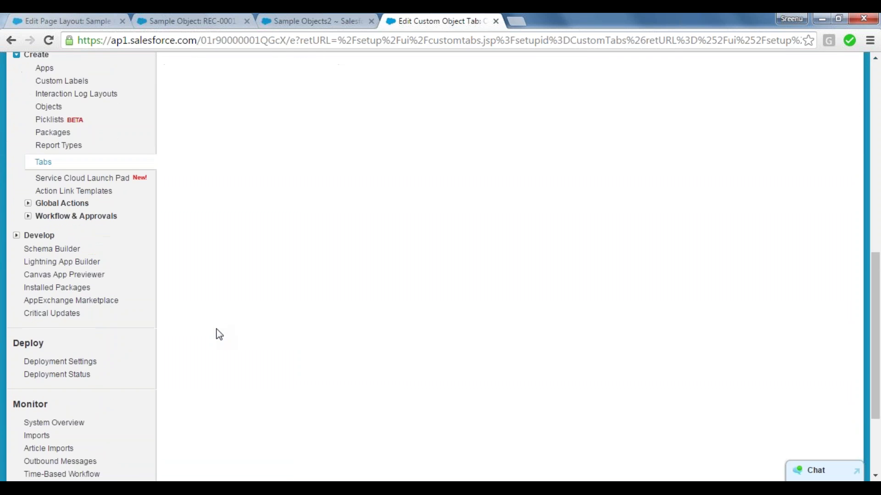
{"action": "scroll", "coordinate": [219, 334], "scroll_direction": "up", "scroll_amount": 10}
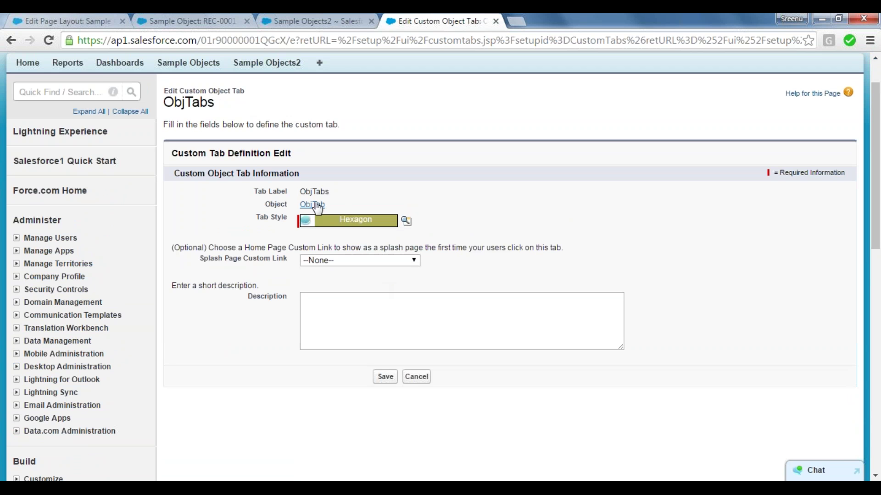
{"action": "left_click", "coordinate": [384, 377]}
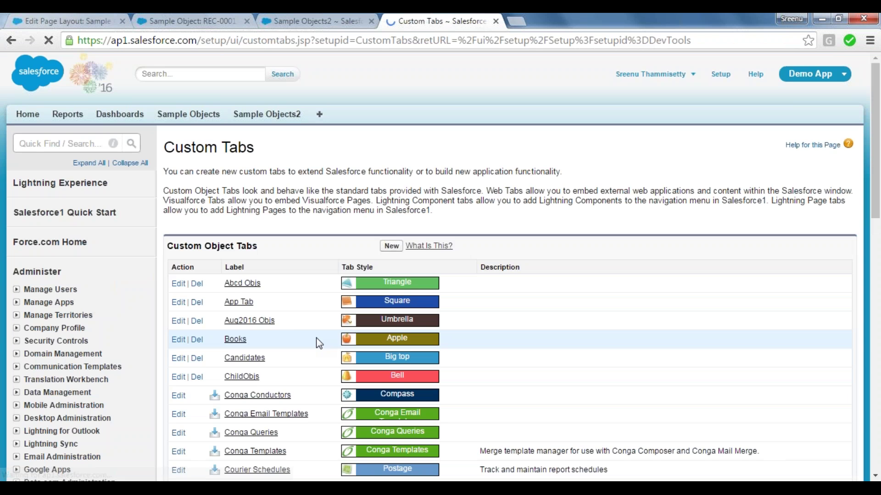
Step: Show the list of apps and open the details of Demo App
{"action": "scroll", "coordinate": [266, 313], "scroll_direction": "down", "scroll_amount": 1}
{"action": "scroll", "coordinate": [266, 313], "scroll_direction": "down", "scroll_amount": 9}
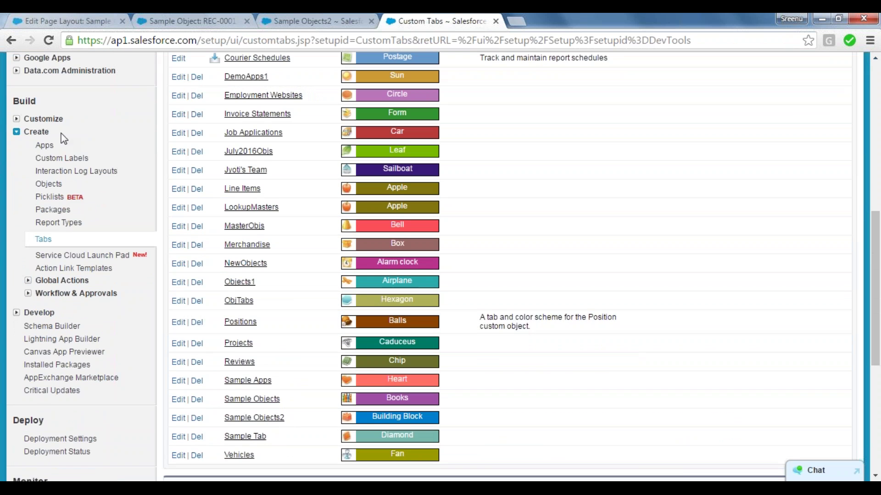
{"action": "left_click", "coordinate": [44, 239]}
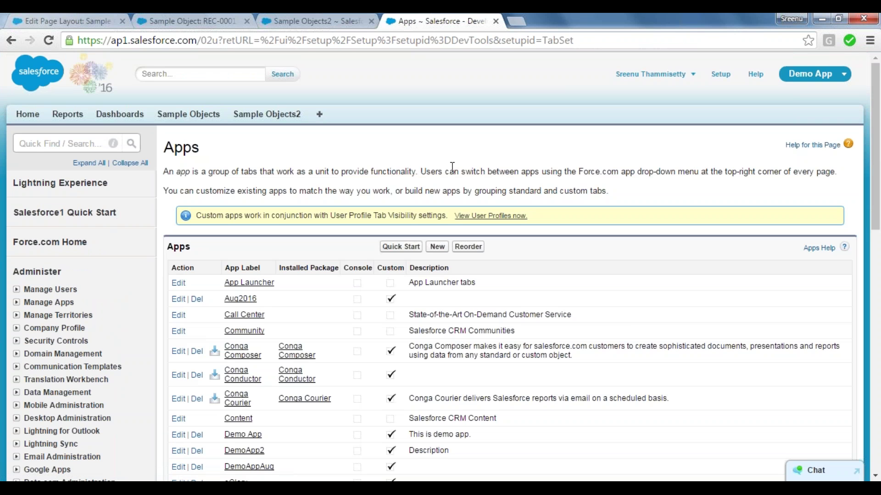
{"action": "scroll", "coordinate": [451, 167], "scroll_direction": "down", "scroll_amount": 6}
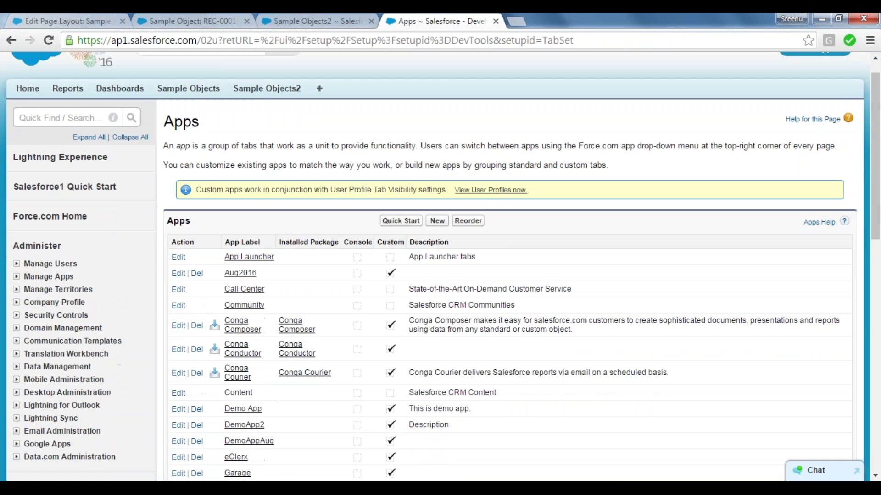
{"action": "left_click", "coordinate": [244, 181]}
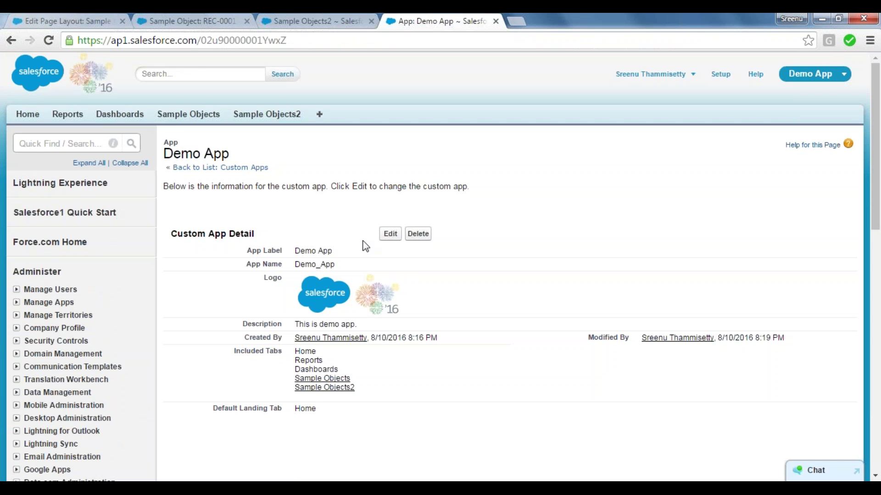
Step: Add the ObjTabs tab to Demo App's selected tabs and save the app
{"action": "left_click", "coordinate": [389, 234]}
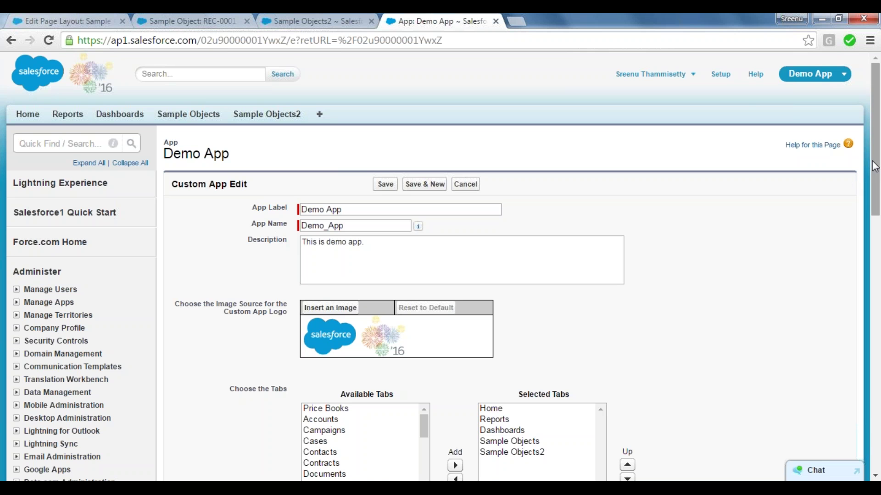
{"action": "left_click_drag", "start_coordinate": [874, 167], "coordinate": [878, 257]}
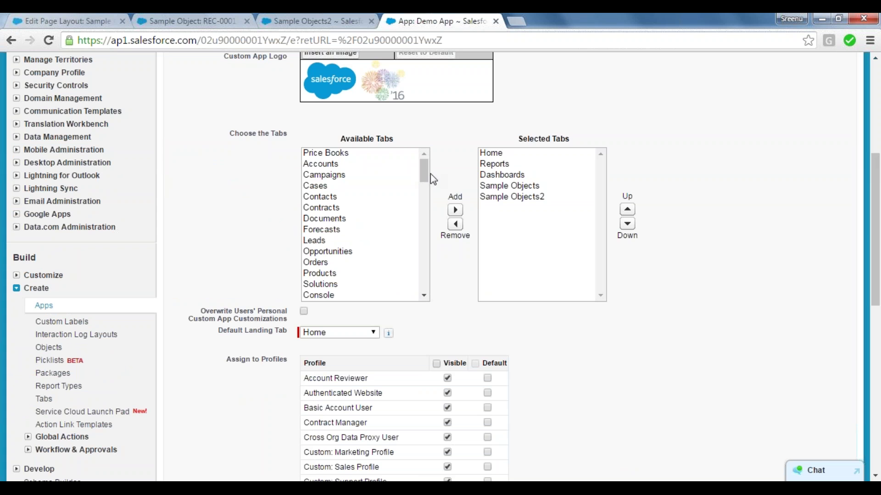
{"action": "left_click_drag", "start_coordinate": [426, 175], "coordinate": [430, 294]}
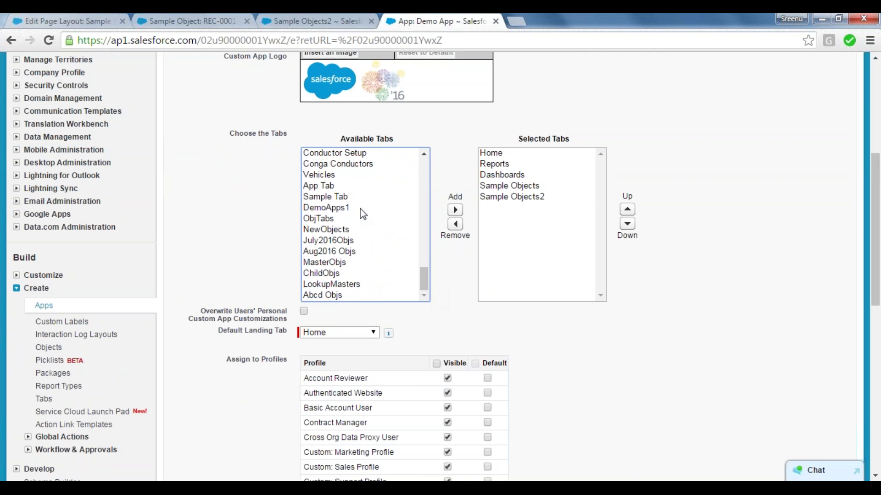
{"action": "left_click", "coordinate": [325, 219]}
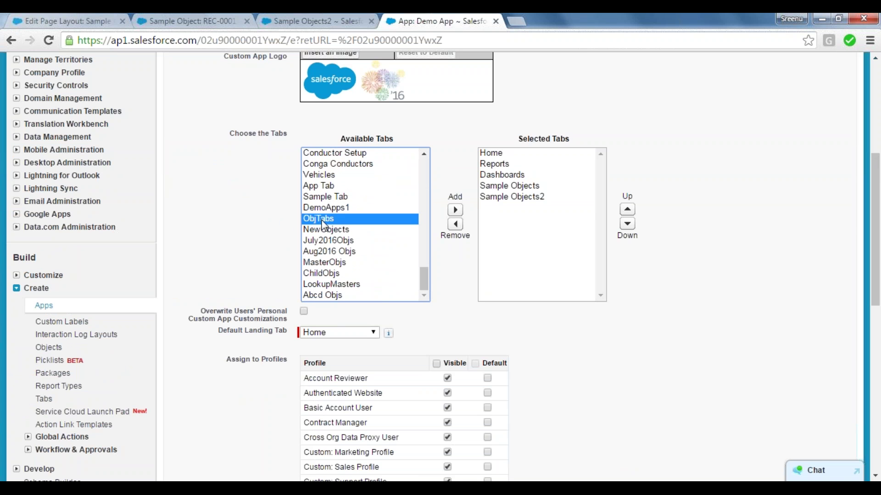
{"action": "left_click", "coordinate": [455, 212]}
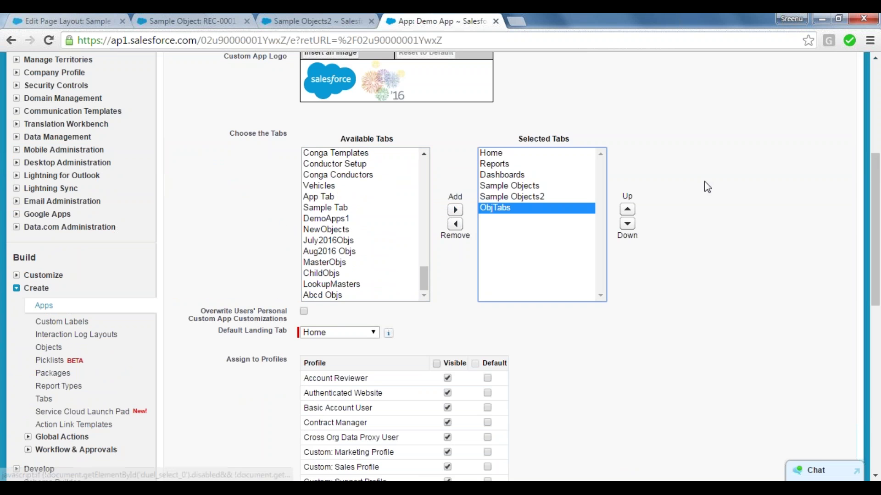
{"action": "left_click_drag", "start_coordinate": [876, 190], "coordinate": [879, 371]}
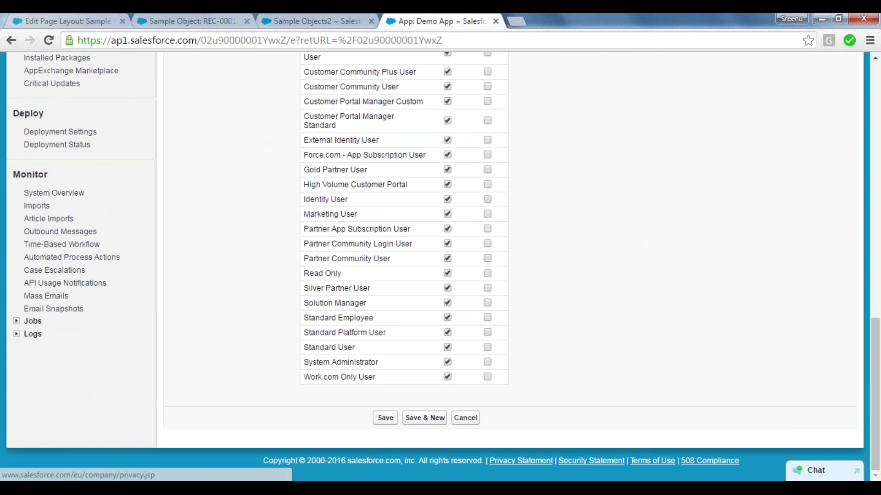
{"action": "left_click", "coordinate": [386, 417]}
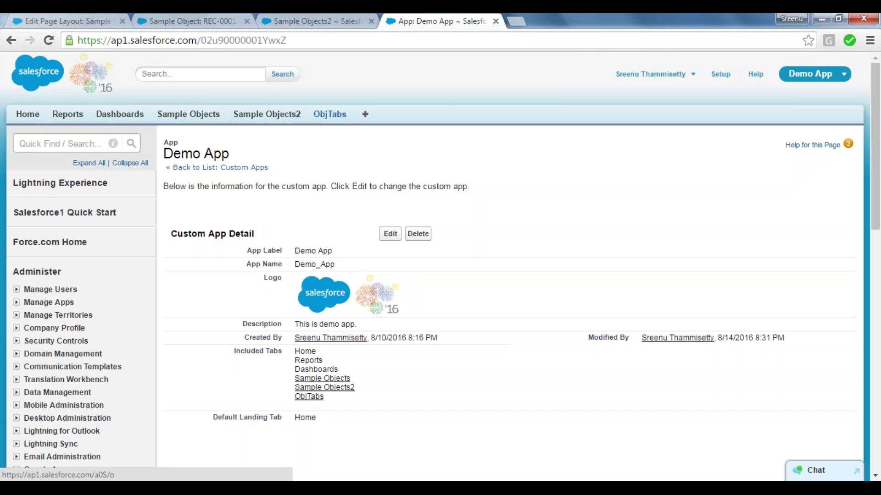
Step: Show the ObjTabs home page, view the entry form for a new ObjTab record, and cancel it
{"action": "left_click", "coordinate": [337, 120]}
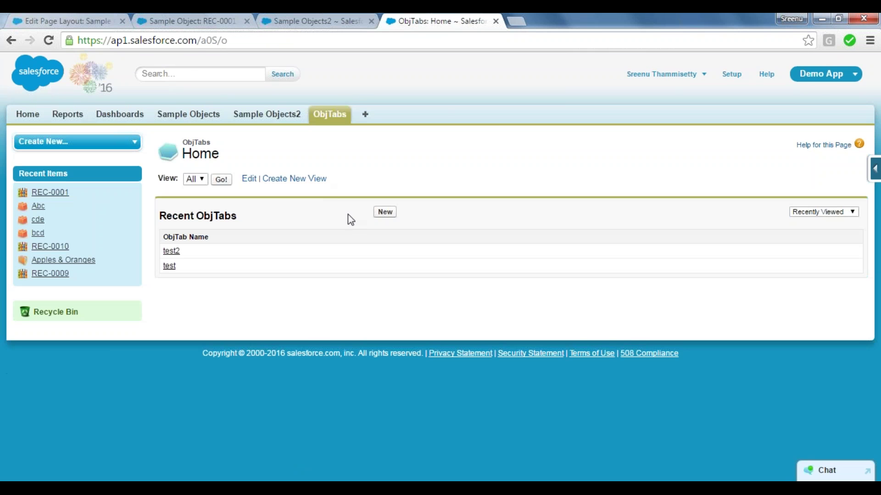
{"action": "left_click", "coordinate": [389, 213]}
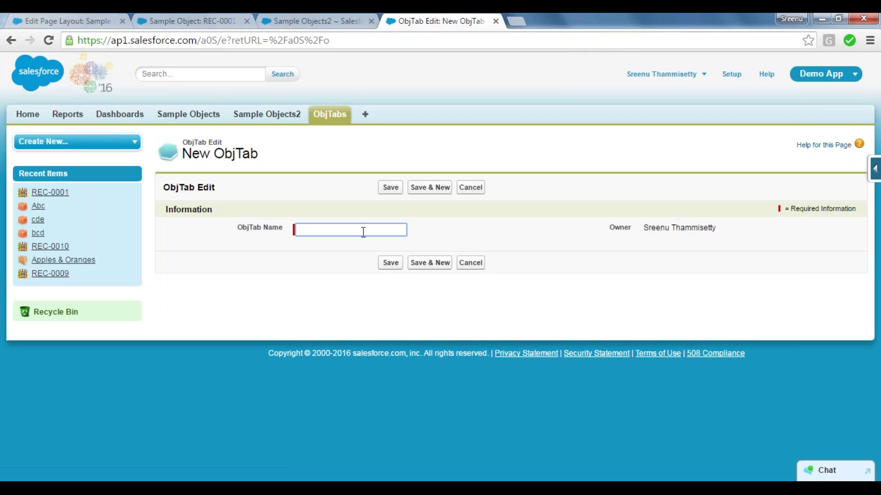
{"action": "left_click", "coordinate": [469, 265]}
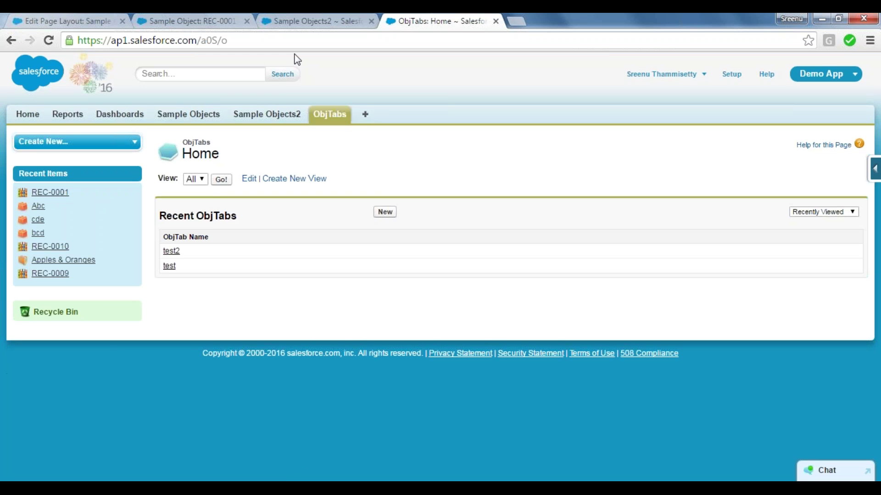
Step: Start a new custom field on Sample Object2 and choose Lookup Relationship as its data type
{"action": "left_click", "coordinate": [264, 115]}
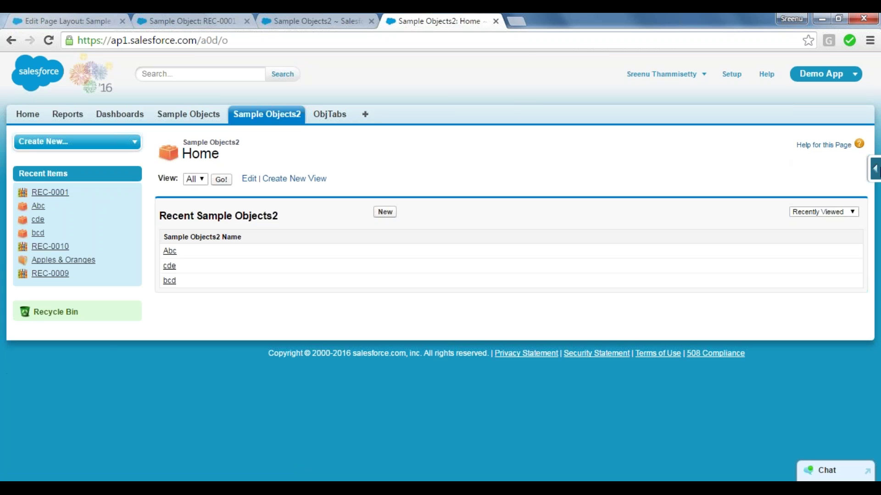
{"action": "left_click", "coordinate": [876, 168]}
{"action": "mouse_move", "coordinate": [861, 193]}
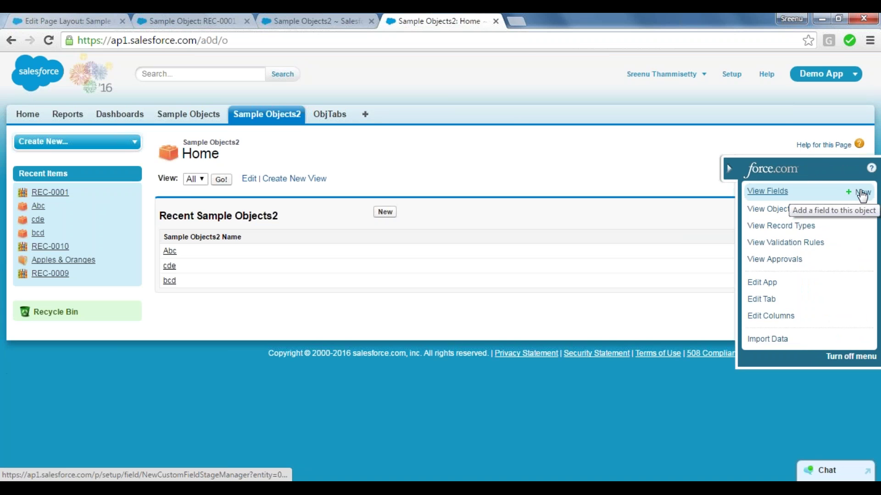
{"action": "left_click", "coordinate": [861, 193]}
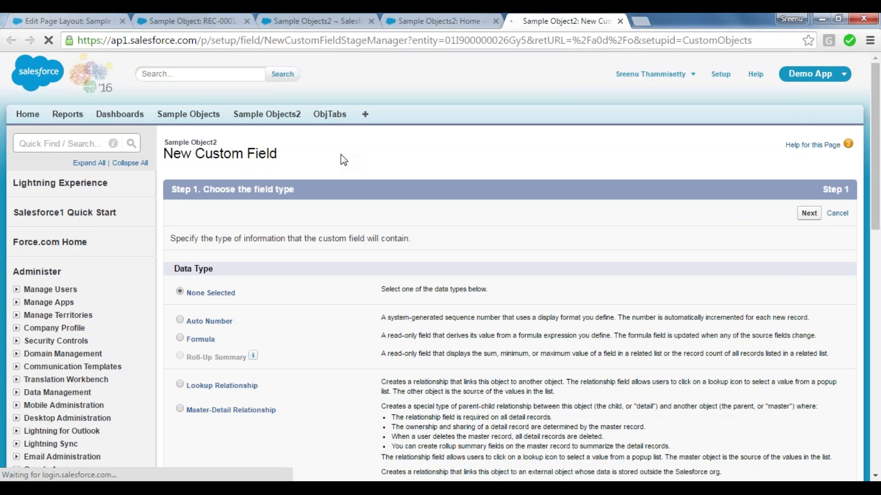
{"action": "left_click", "coordinate": [179, 385]}
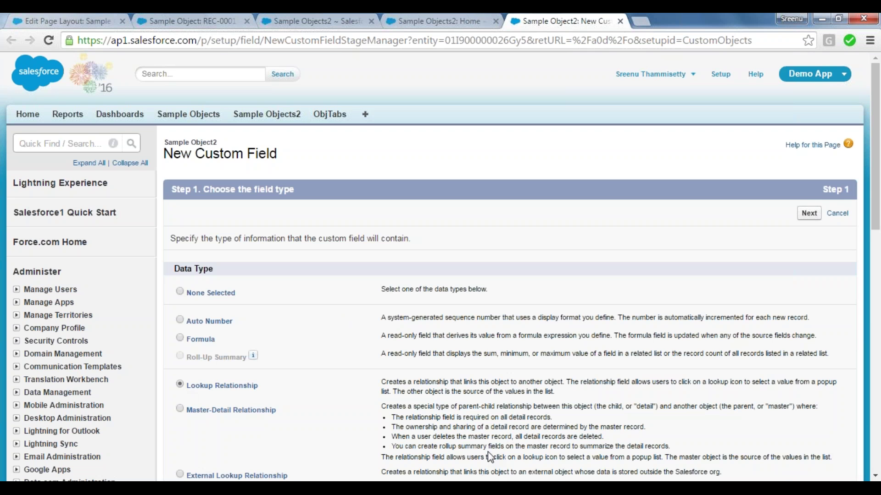
{"action": "left_click", "coordinate": [808, 212]}
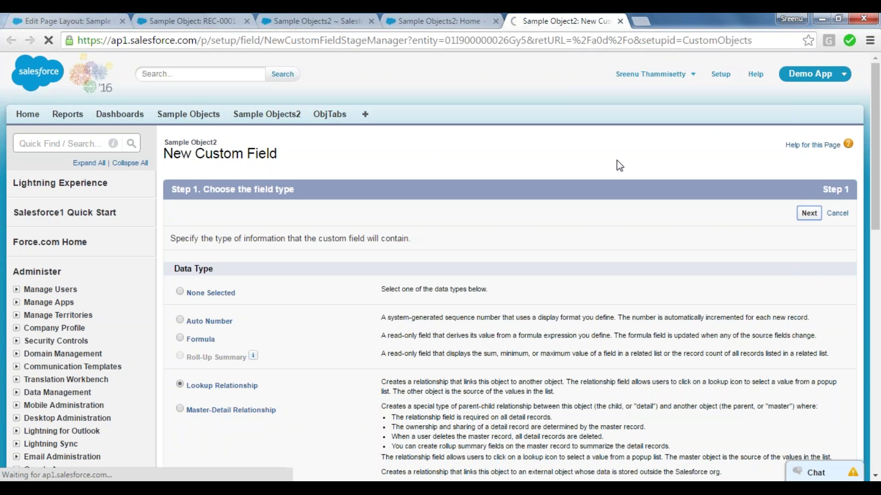
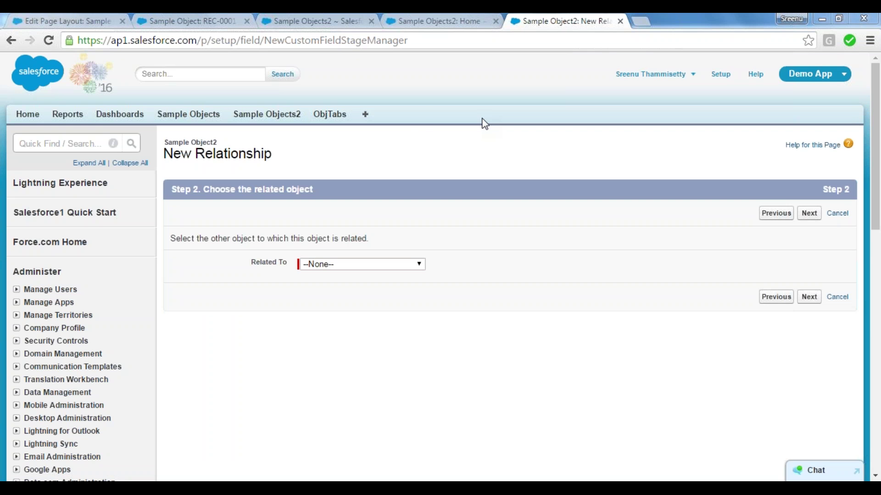
Step: Choose ObjTab as the related object for the new lookup relationship and continue
{"action": "left_click", "coordinate": [422, 265]}
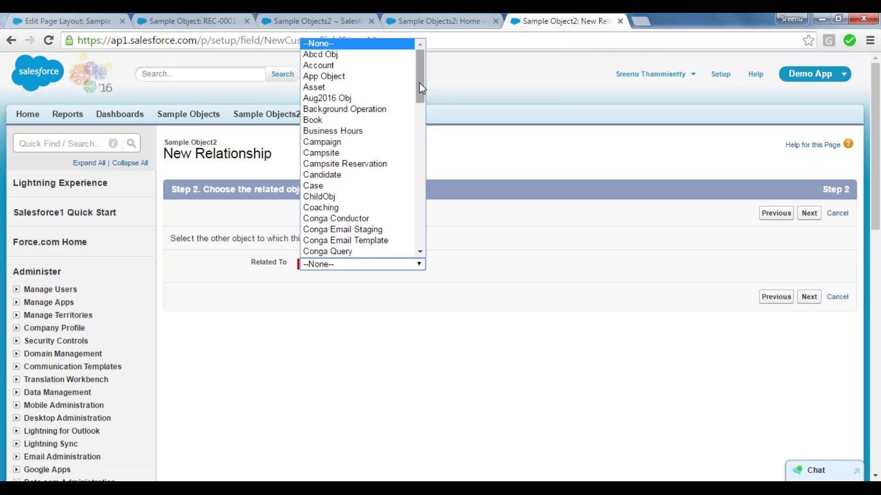
{"action": "left_click_drag", "start_coordinate": [419, 83], "coordinate": [417, 172]}
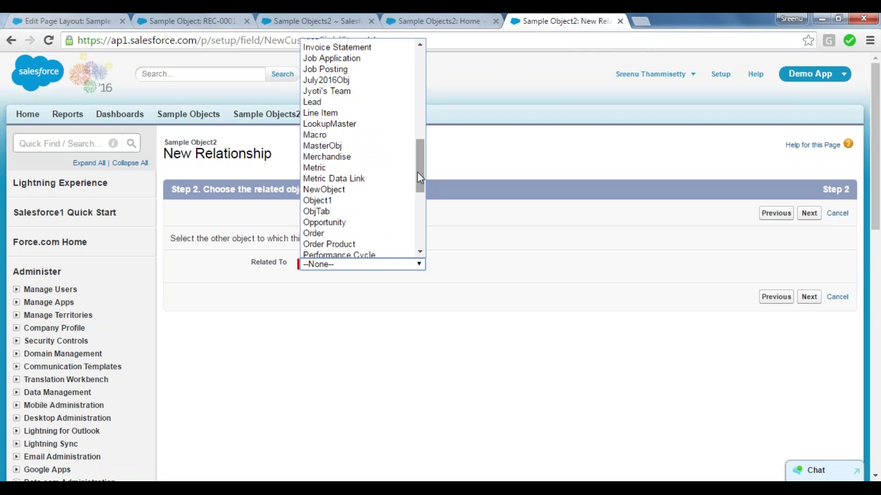
{"action": "left_click", "coordinate": [326, 212]}
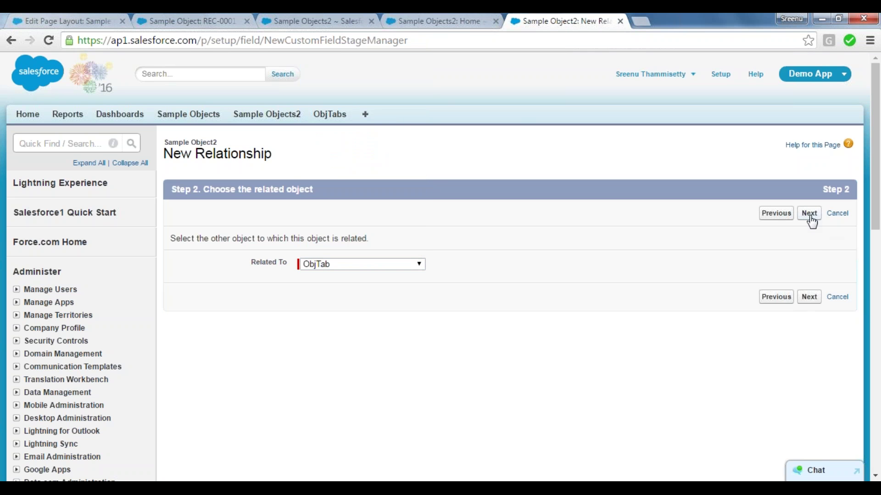
{"action": "left_click", "coordinate": [809, 215]}
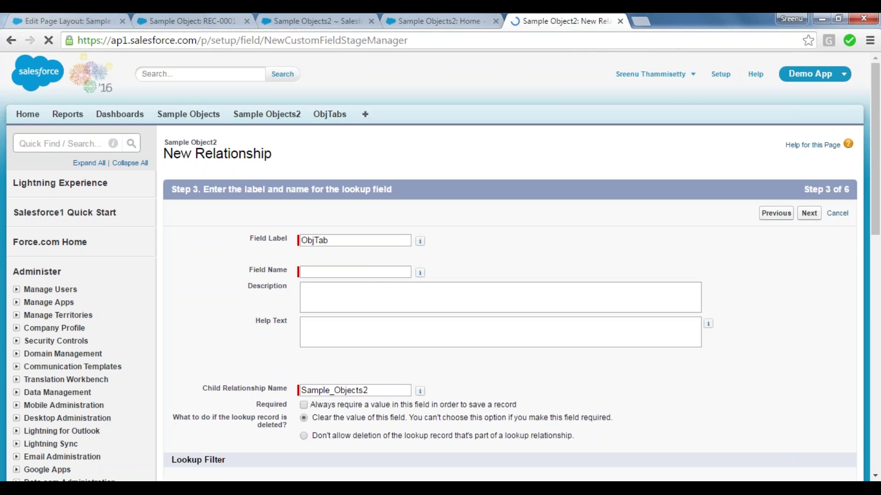
Step: Replace the lookup field's label with "Lookup Parent Value", fill in its matching field name, and continue with the other settings at their defaults
{"action": "left_click", "coordinate": [356, 271]}
{"action": "left_click_drag", "start_coordinate": [339, 241], "coordinate": [300, 240]}
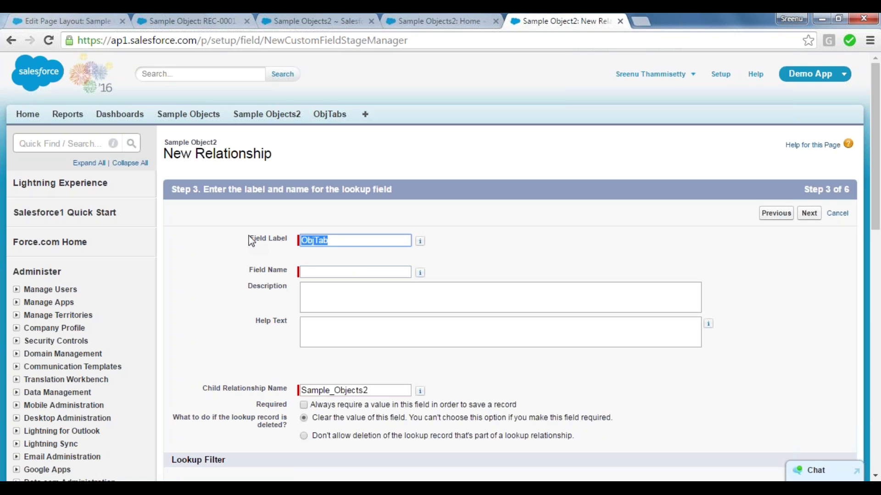
{"action": "key", "text": "BackSpace"}
{"action": "left_click", "coordinate": [323, 242]}
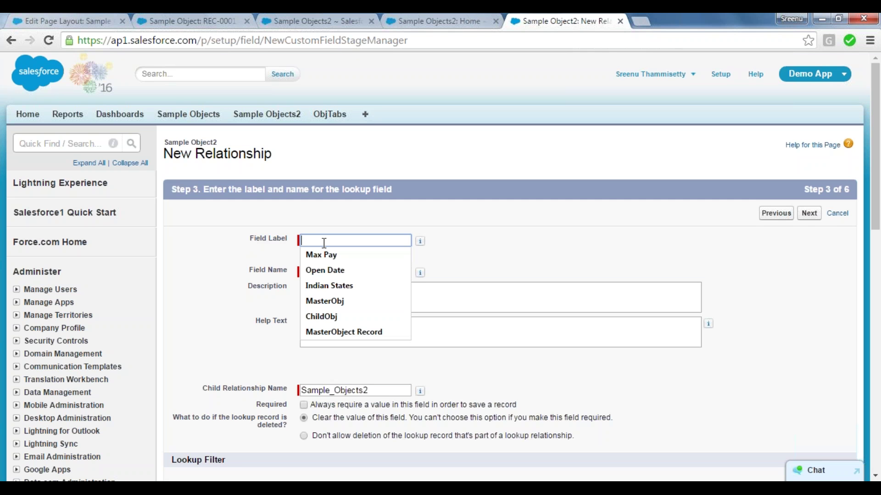
{"action": "left_click", "coordinate": [324, 243]}
{"action": "type", "text": "Loo"}
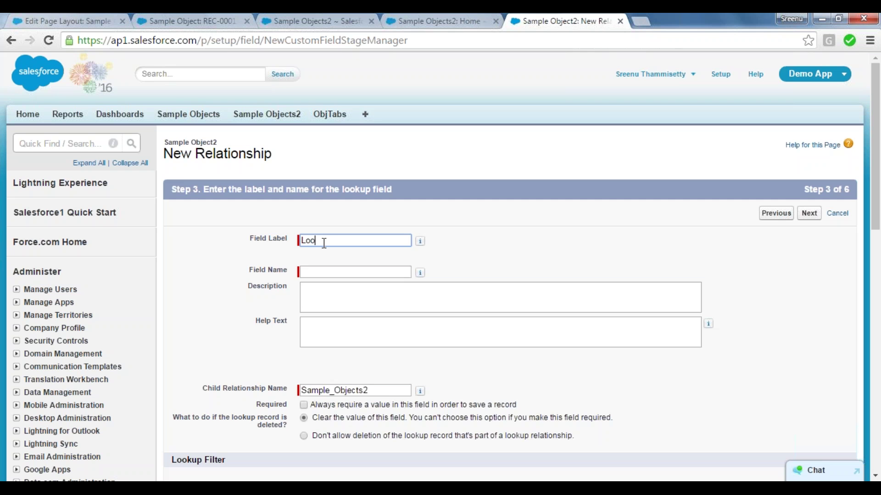
{"action": "type", "text": "kup Parent Value"}
{"action": "key", "text": "Tab"}
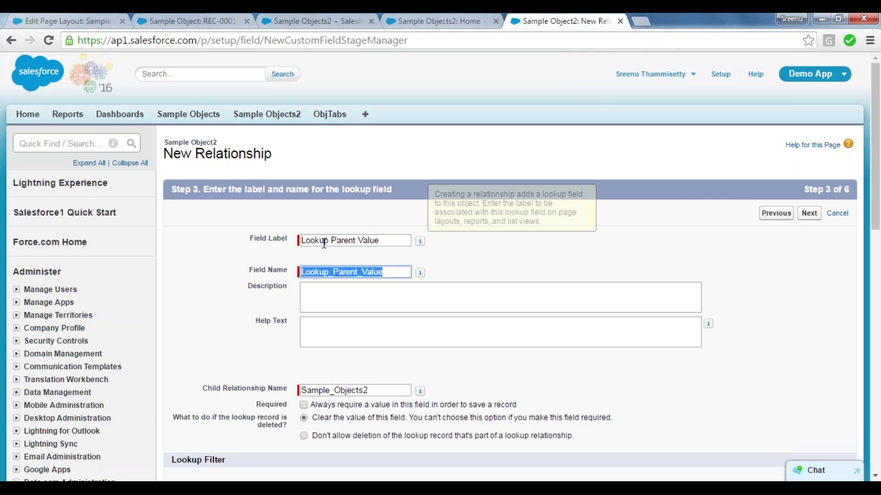
{"action": "key", "text": "Tab"}
{"action": "key", "text": "Tab"}
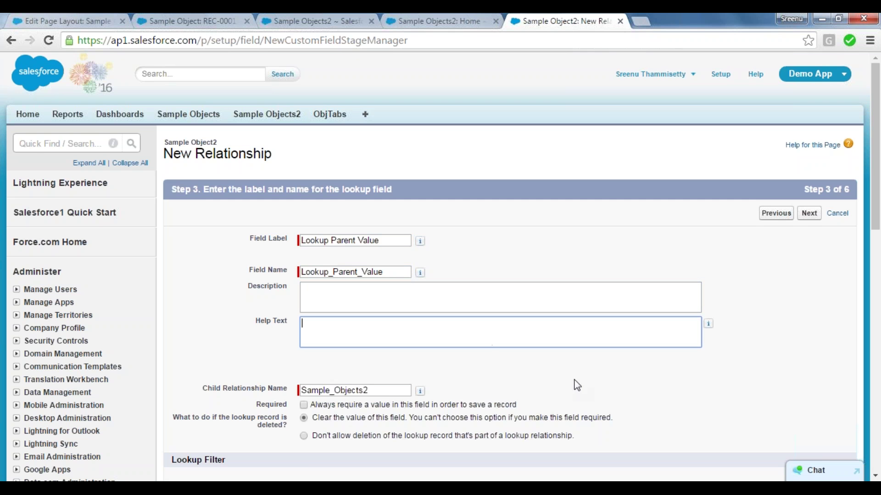
{"action": "scroll", "coordinate": [620, 261], "scroll_direction": "down", "scroll_amount": 4}
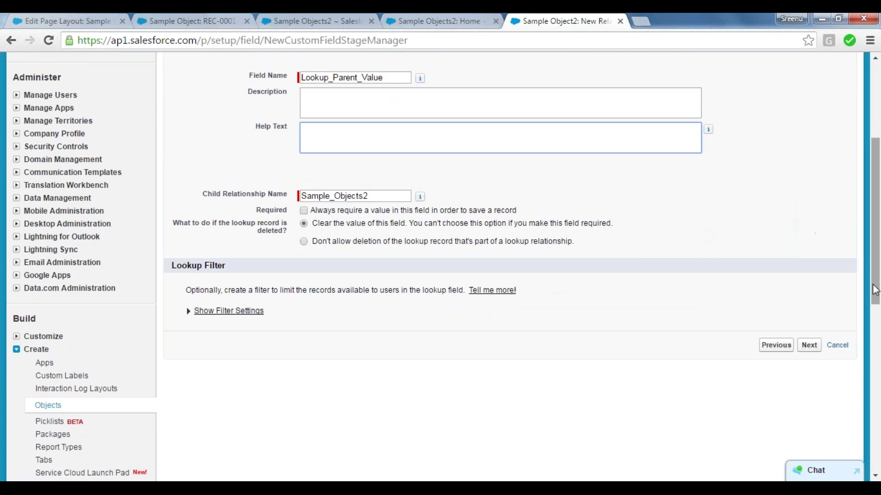
{"action": "left_click", "coordinate": [809, 345]}
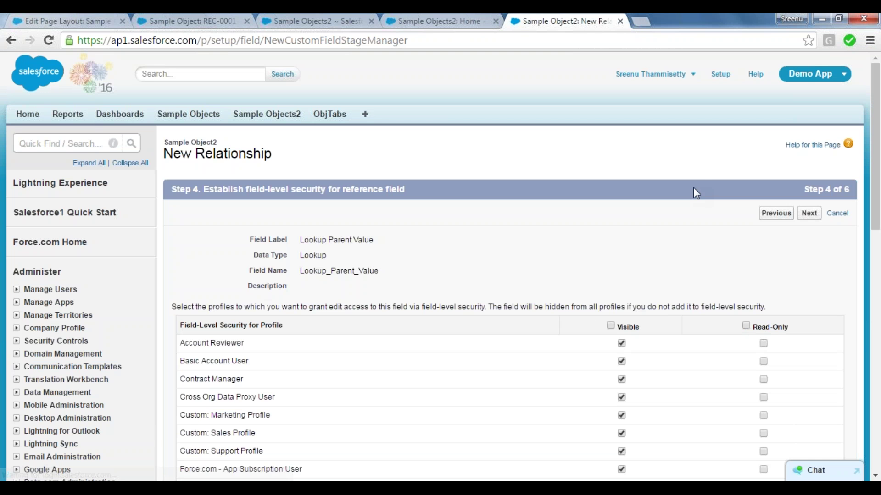
Step: Accept the default field-level security and include the lookup field on Sample Object2 Layout
{"action": "left_click", "coordinate": [809, 213]}
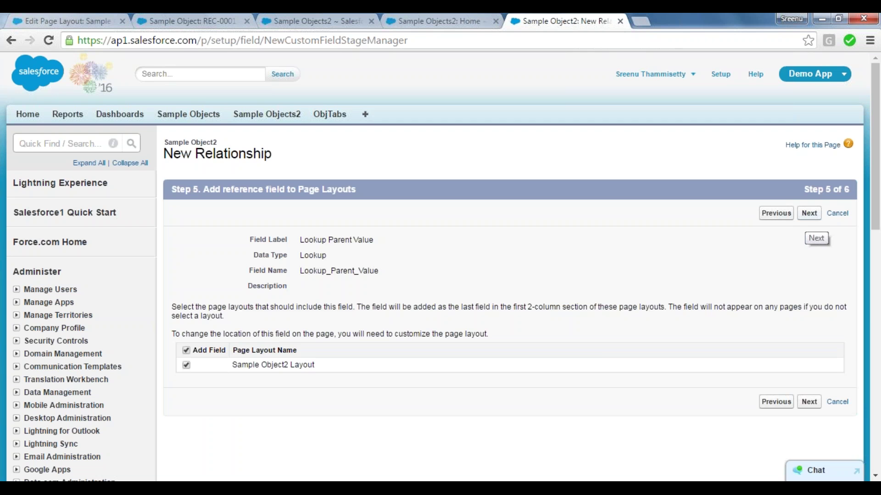
{"action": "left_click", "coordinate": [186, 365]}
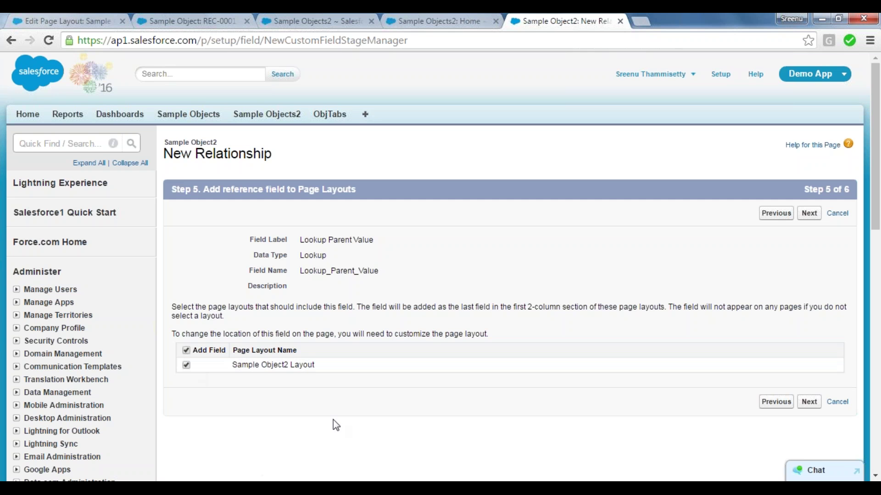
{"action": "left_click", "coordinate": [808, 214]}
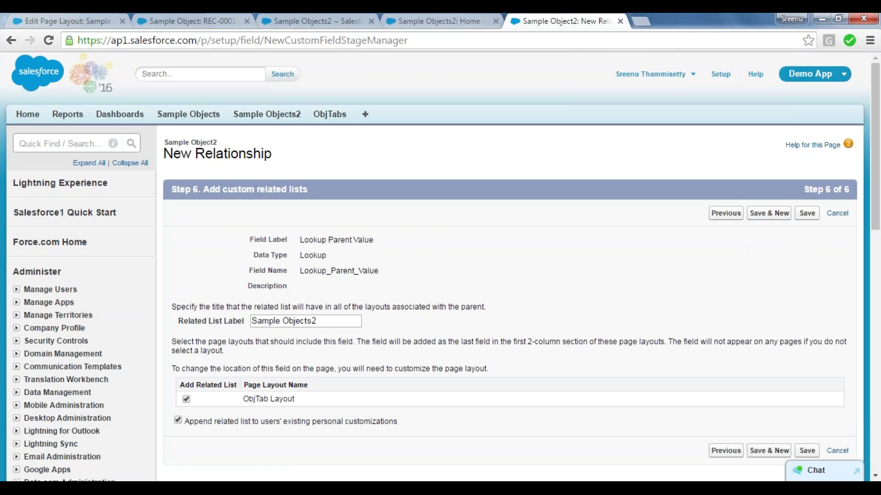
Step: Set the related list label to "Lookup Child:Sample Object2 Records", keep ObjTab Layout selected, and save the lookup field
{"action": "left_click_drag", "start_coordinate": [333, 322], "coordinate": [247, 321]}
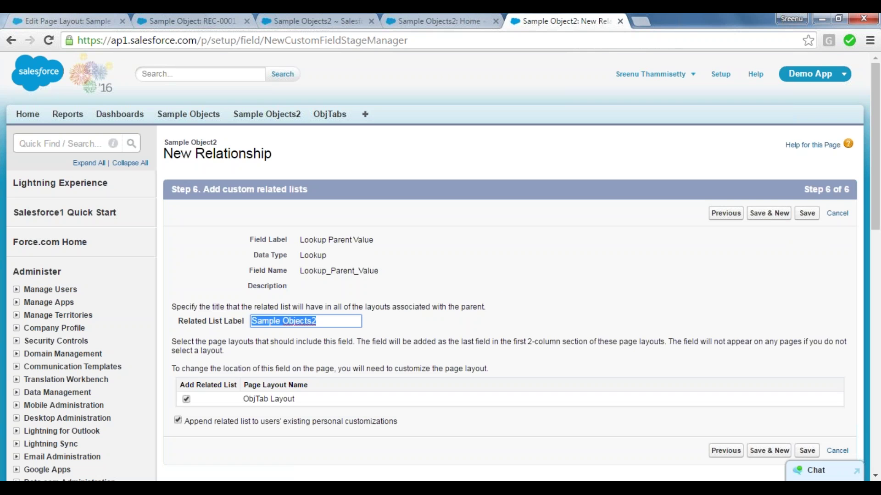
{"action": "type", "text": "Chi"}
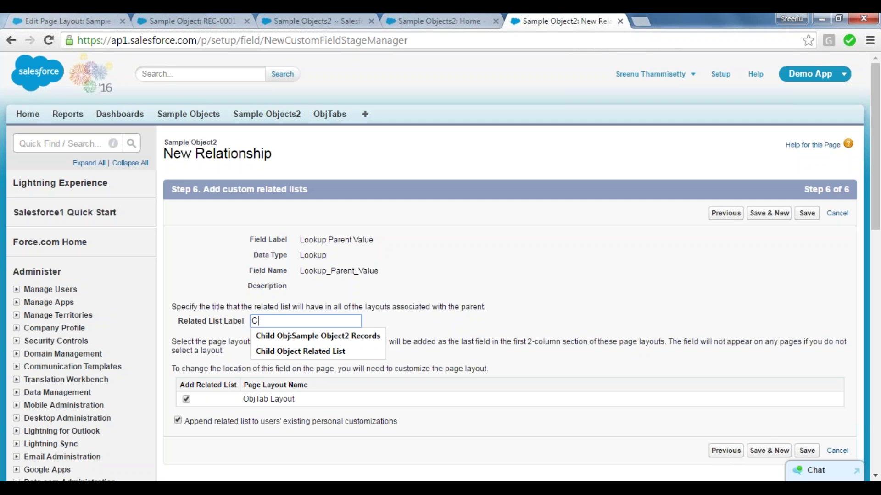
{"action": "key", "text": "BackSpace"}
{"action": "key", "text": "BackSpace"}
{"action": "key", "text": "BackSpace"}
{"action": "type", "text": "Loo"}
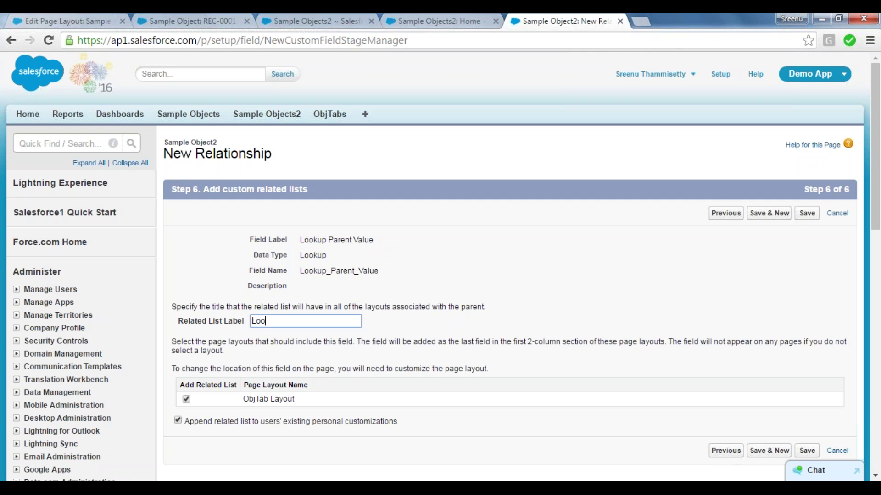
{"action": "type", "text": "kup Child:Sample Object"}
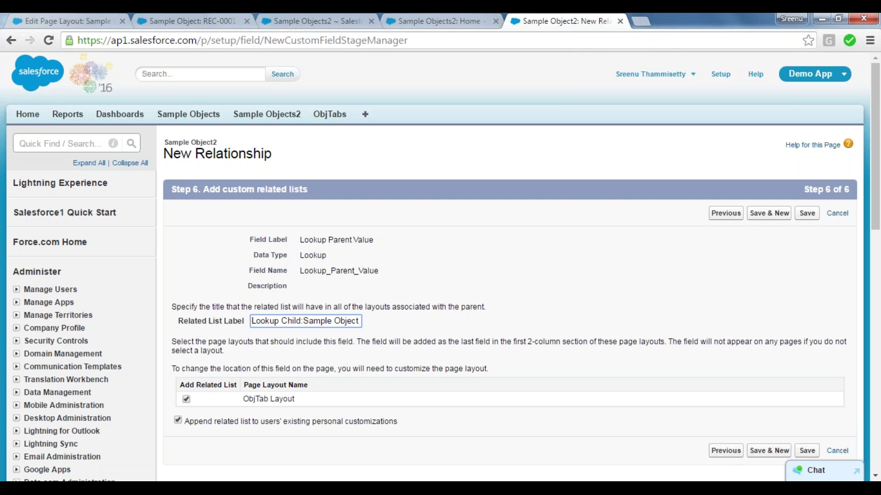
{"action": "type", "text": "2 R"}
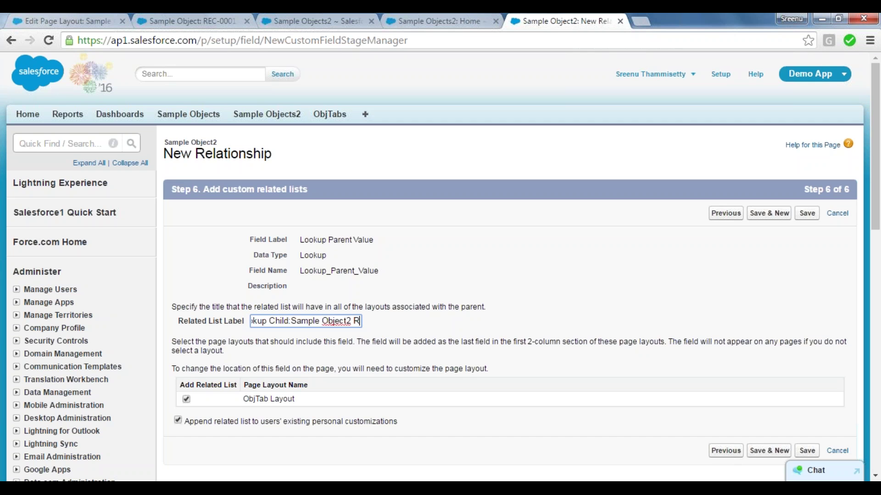
{"action": "type", "text": "ecords"}
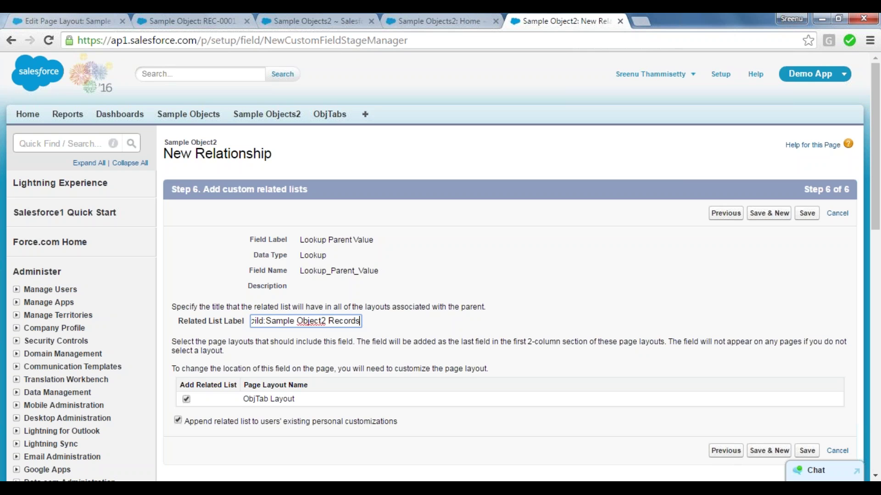
{"action": "left_click", "coordinate": [511, 369]}
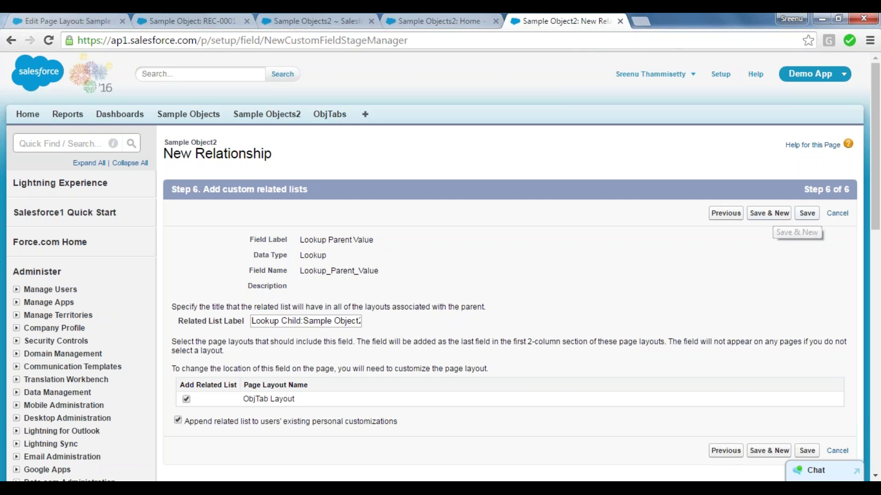
{"action": "left_click", "coordinate": [806, 214]}
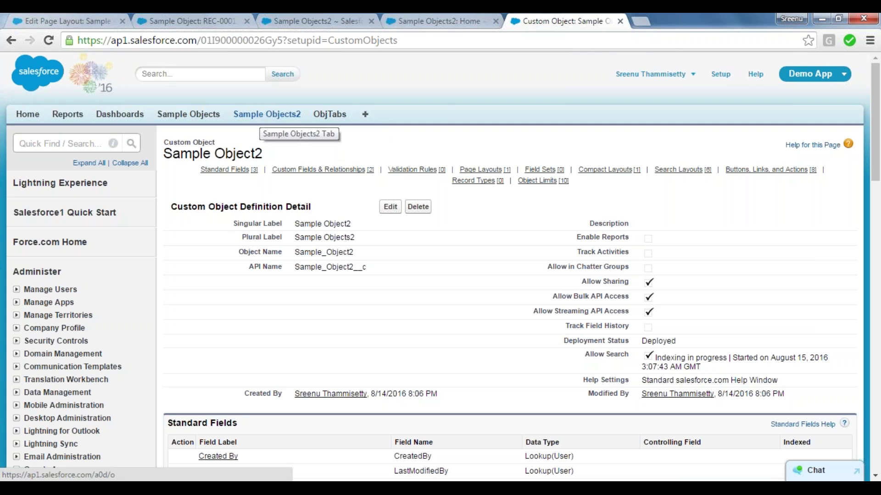
Step: Close the four older browser tabs, keeping only the Sample Object2 custom object definition open
{"action": "left_click", "coordinate": [122, 22]}
{"action": "left_click", "coordinate": [122, 21]}
{"action": "left_click", "coordinate": [122, 21]}
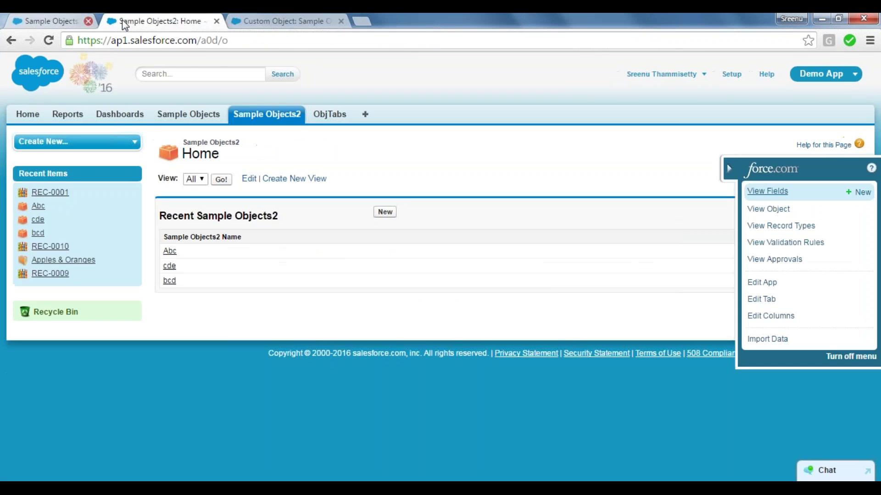
{"action": "left_click", "coordinate": [122, 22]}
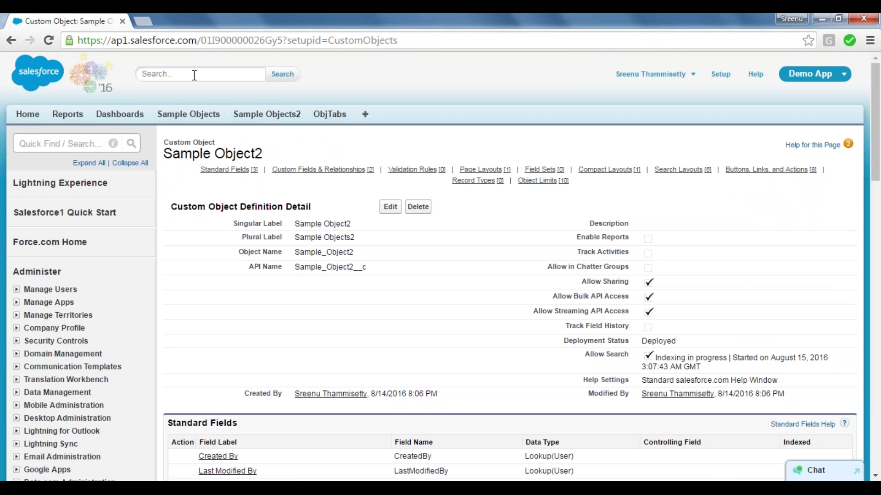
Step: Open Sample Objects2 and ObjTabs in separate new browser tabs and switch to the Sample Objects2 home page
{"action": "middle_click", "coordinate": [262, 115]}
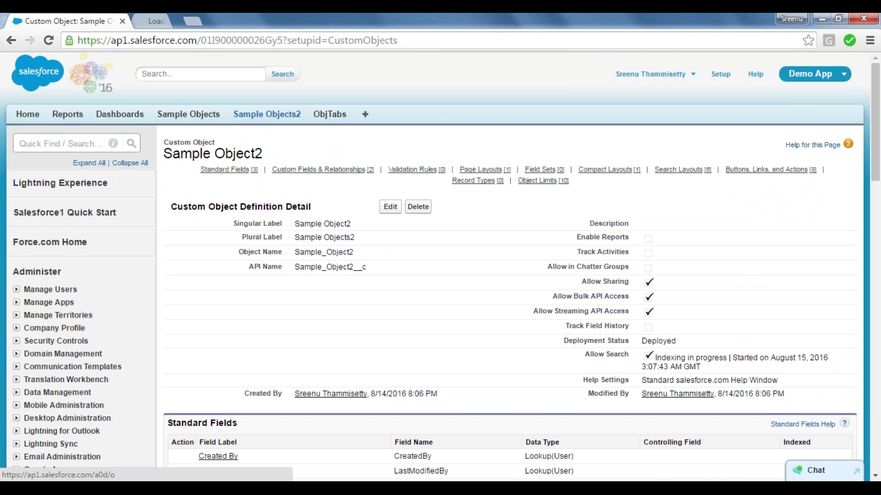
{"action": "middle_click", "coordinate": [334, 117]}
{"action": "left_click", "coordinate": [200, 19]}
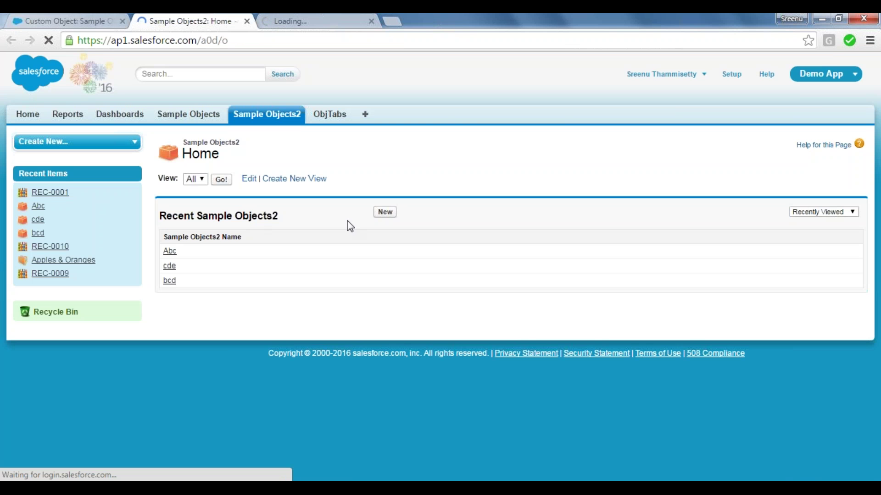
Step: Start a new Sample Object2 record and look up the ObjTab record "test" as its Lookup Parent Value
{"action": "left_click", "coordinate": [384, 212]}
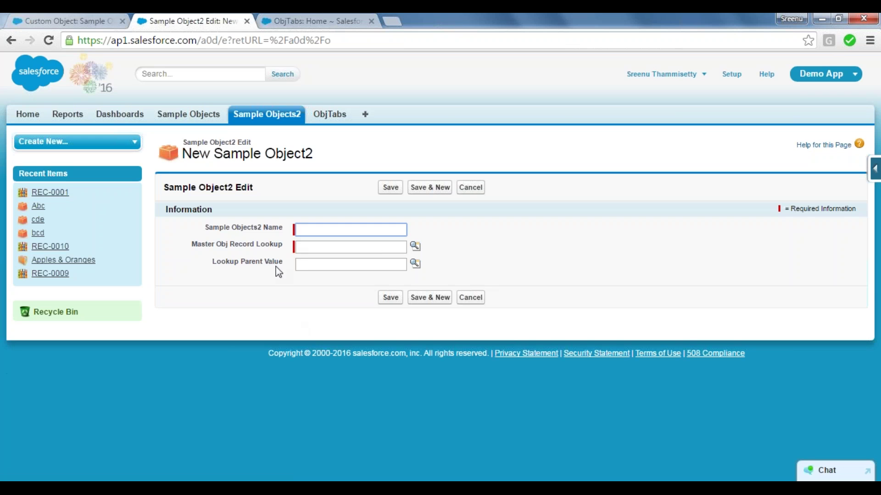
{"action": "left_click", "coordinate": [307, 262]}
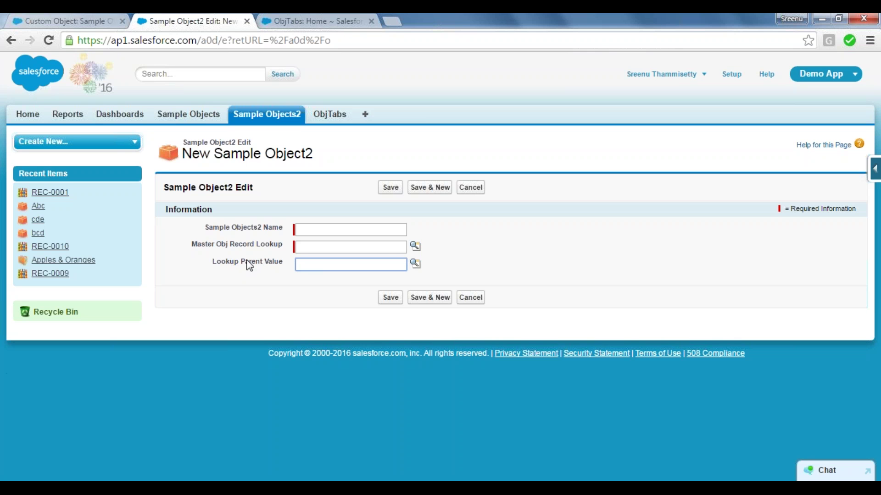
{"action": "left_click", "coordinate": [415, 264]}
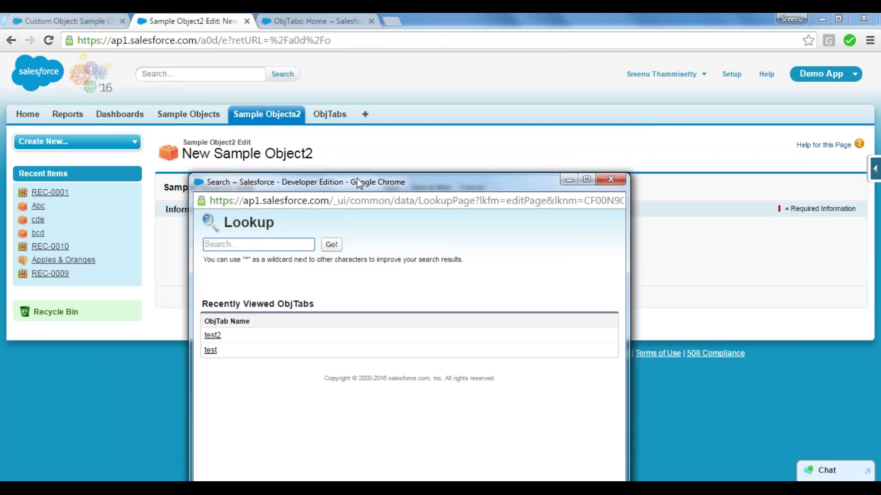
{"action": "left_click_drag", "start_coordinate": [333, 185], "coordinate": [349, 120]}
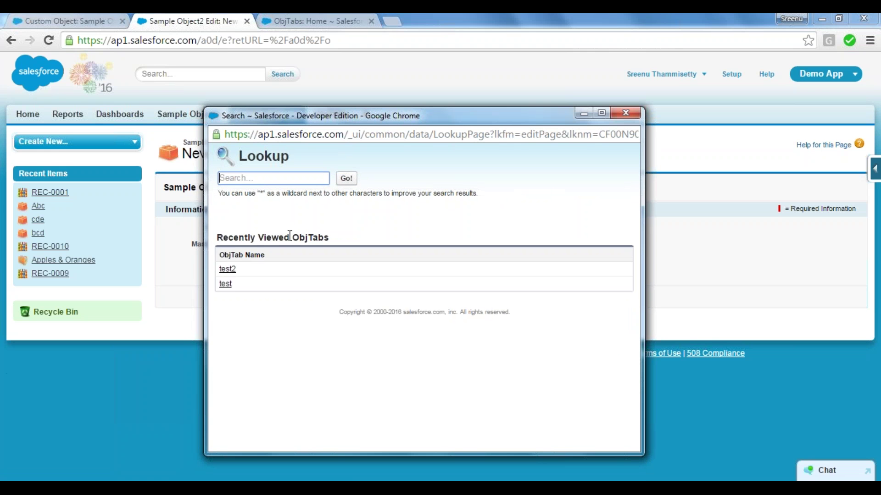
{"action": "left_click_drag", "start_coordinate": [295, 236], "coordinate": [340, 238]}
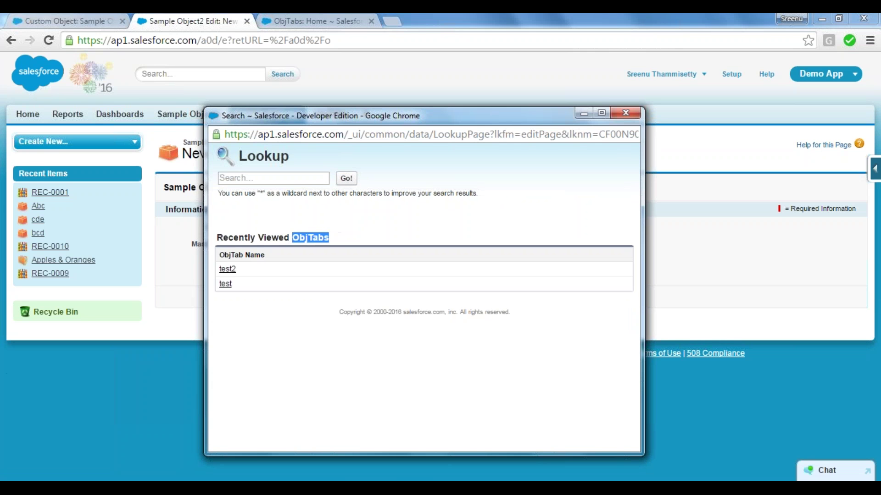
{"action": "left_click_drag", "start_coordinate": [319, 121], "coordinate": [393, 140]}
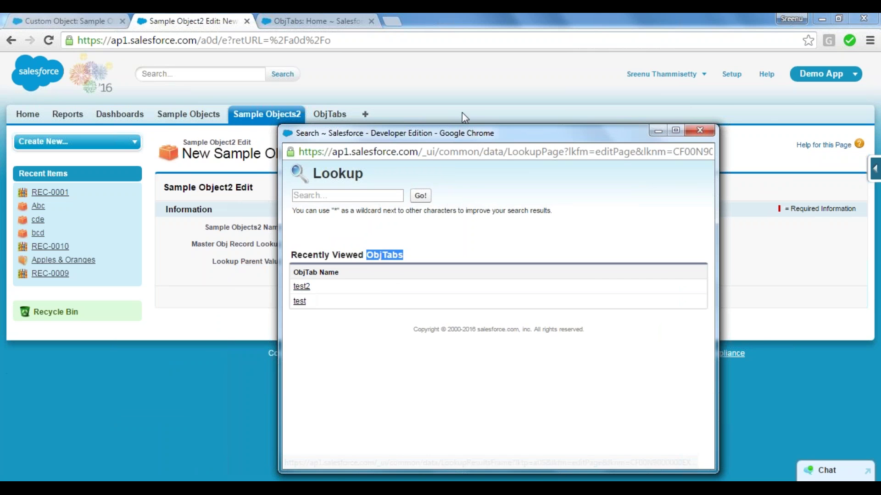
{"action": "left_click_drag", "start_coordinate": [492, 130], "coordinate": [504, 125]}
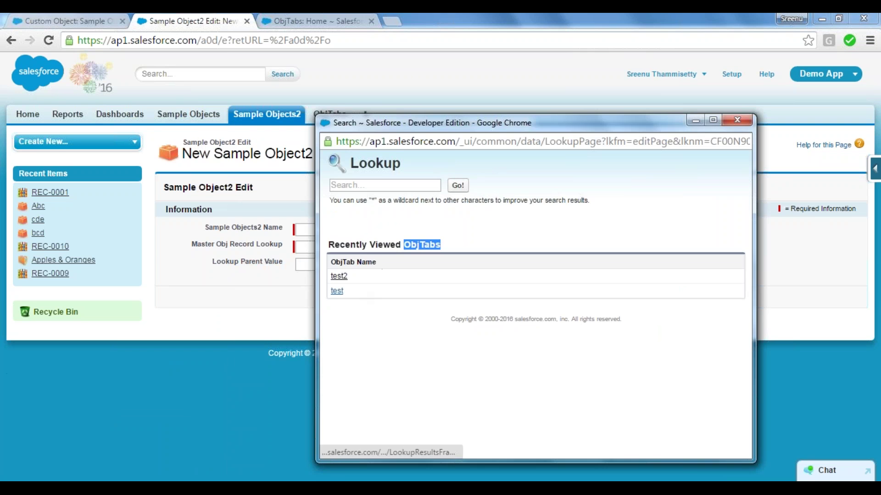
{"action": "left_click", "coordinate": [336, 291]}
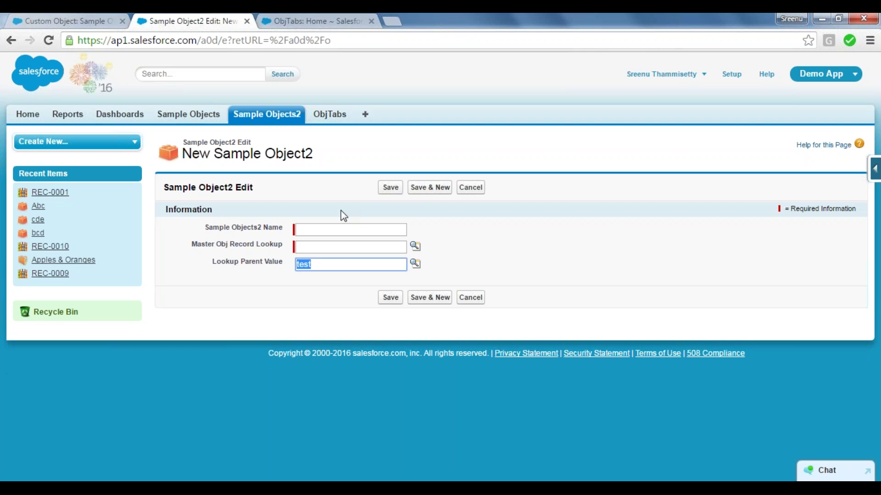
Step: Choose REC-0009 as the Master Obj Record Lookup, name the new record "vbvn", and save it
{"action": "left_click", "coordinate": [415, 248]}
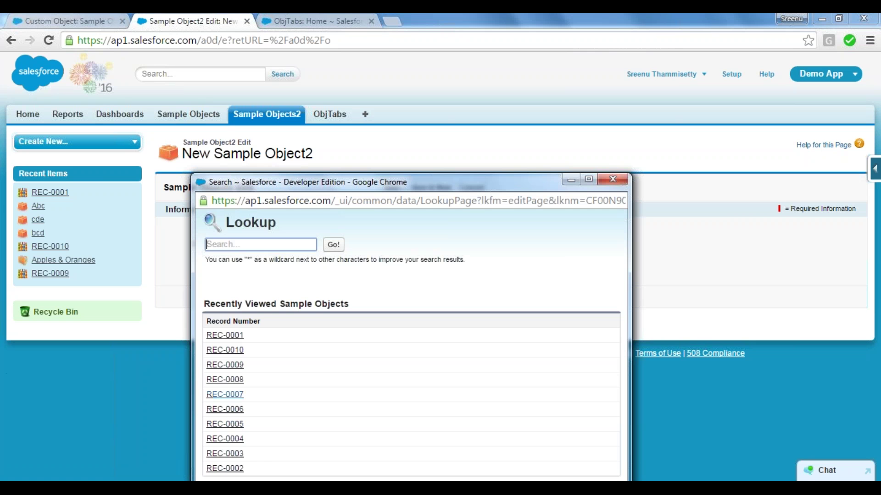
{"action": "left_click", "coordinate": [225, 363]}
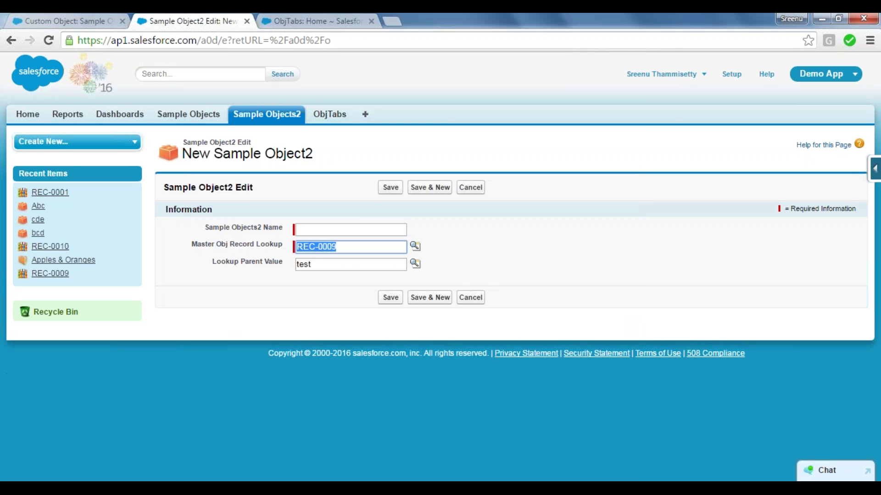
{"action": "left_click", "coordinate": [326, 229]}
{"action": "type", "text": "vbvn"}
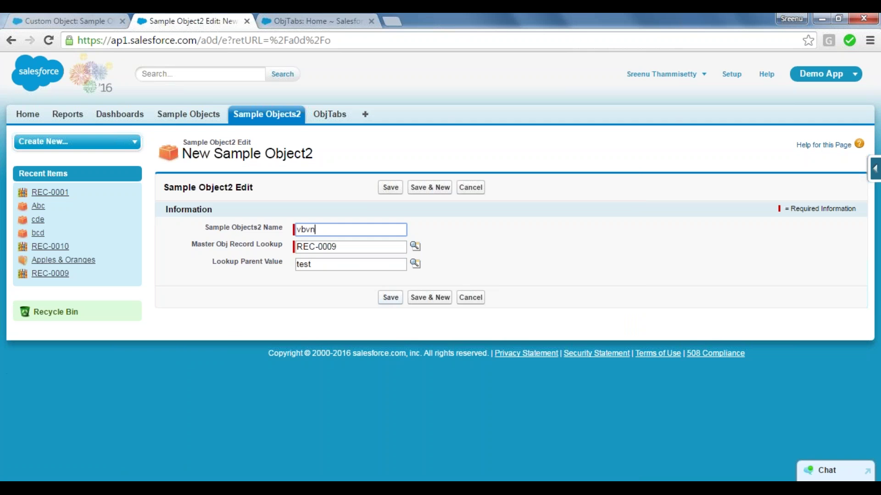
{"action": "left_click", "coordinate": [395, 300]}
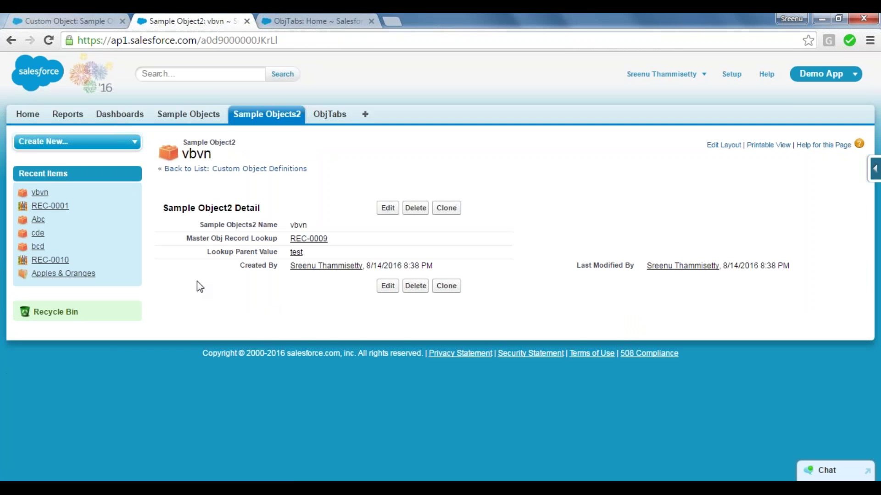
Step: Open the ObjTab record "test" and examine its Lookup Child:Sample Object2 Records related list
{"action": "left_click", "coordinate": [317, 21]}
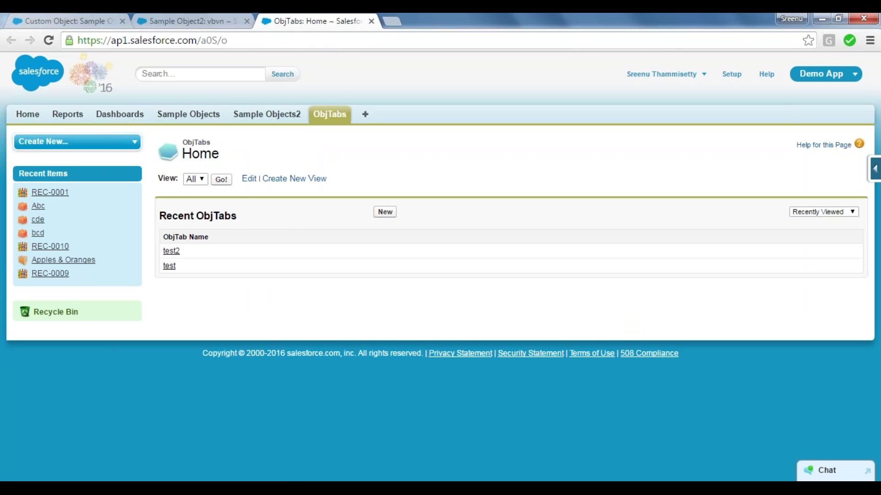
{"action": "left_click", "coordinate": [168, 267]}
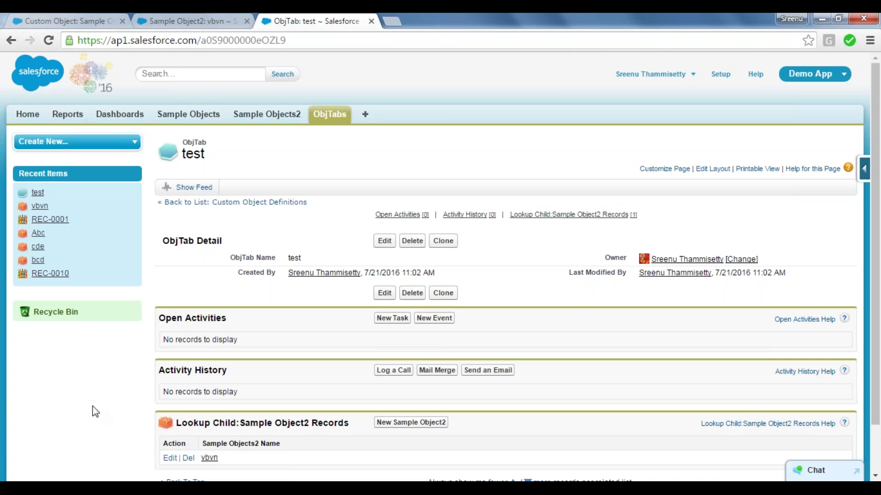
{"action": "scroll", "coordinate": [95, 411], "scroll_direction": "down", "scroll_amount": 2}
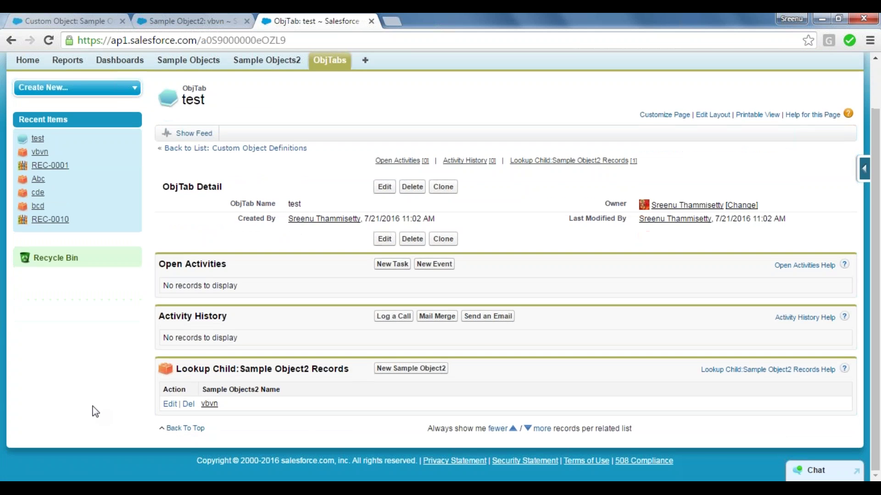
{"action": "left_click_drag", "start_coordinate": [178, 371], "coordinate": [362, 374]}
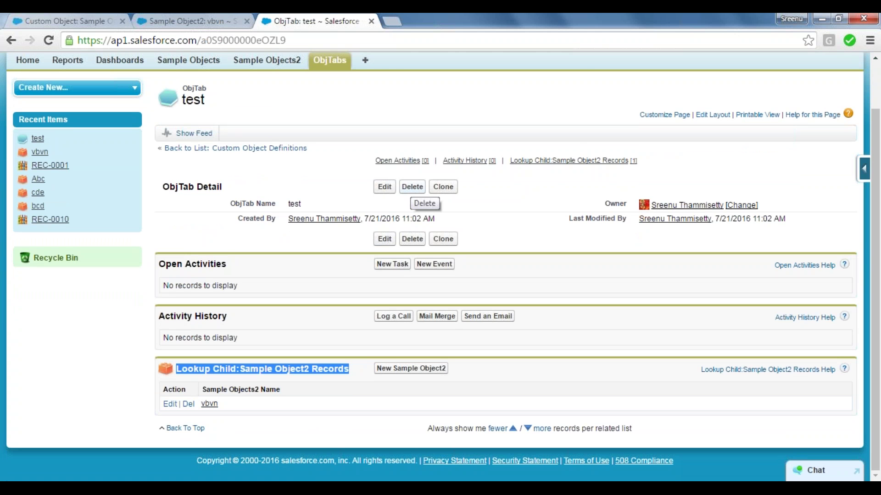
Step: Delete the ObjTab parent record "test", and reload the "vbvn" record to check its Lookup Parent Value
{"action": "left_click", "coordinate": [412, 186]}
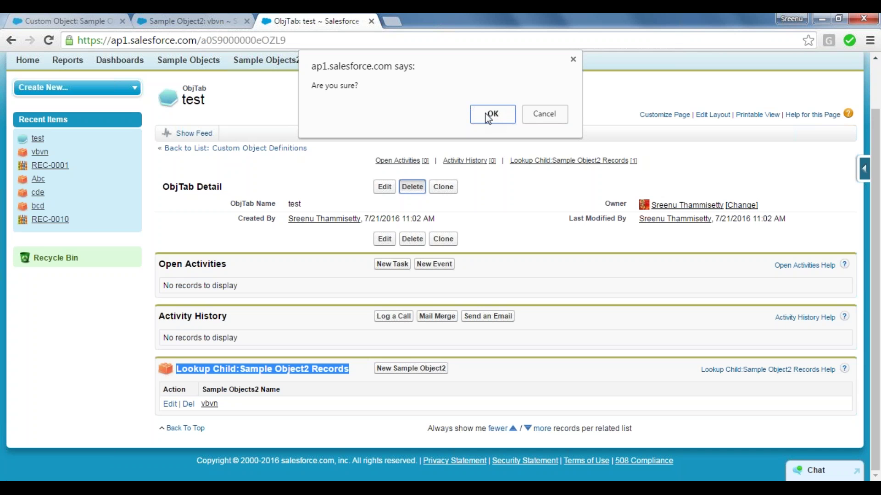
{"action": "left_click", "coordinate": [489, 115]}
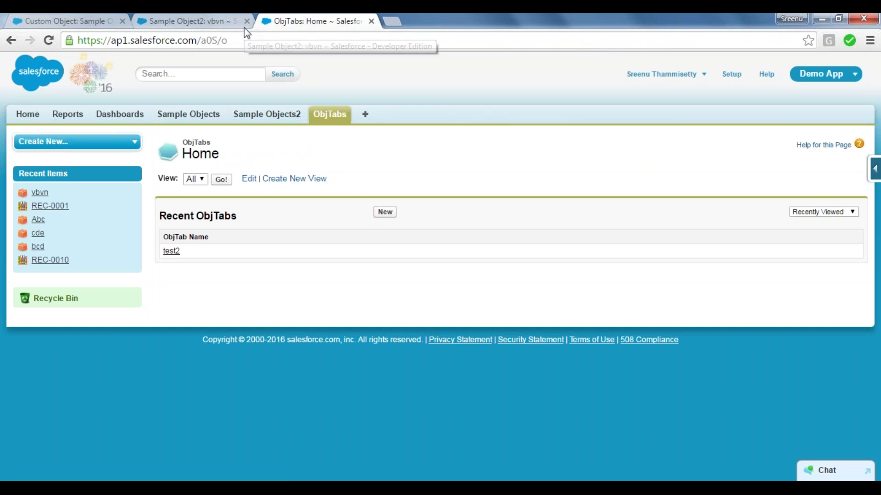
{"action": "left_click", "coordinate": [213, 18]}
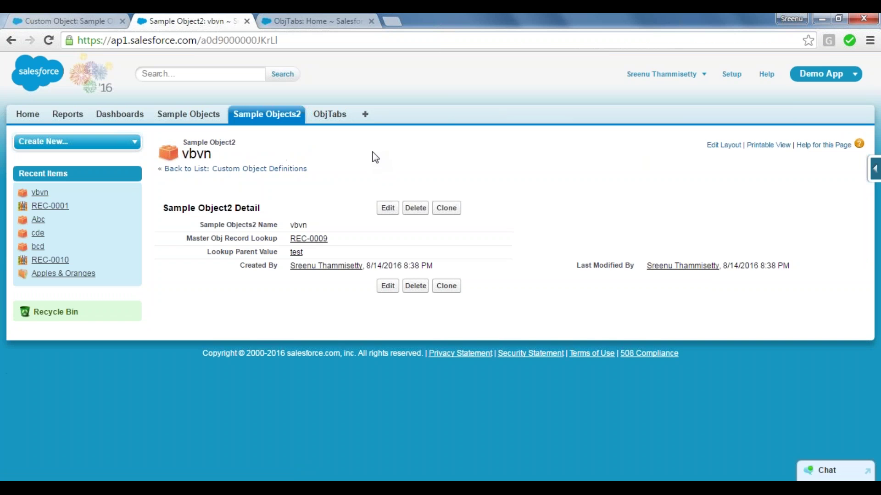
{"action": "left_click", "coordinate": [51, 43]}
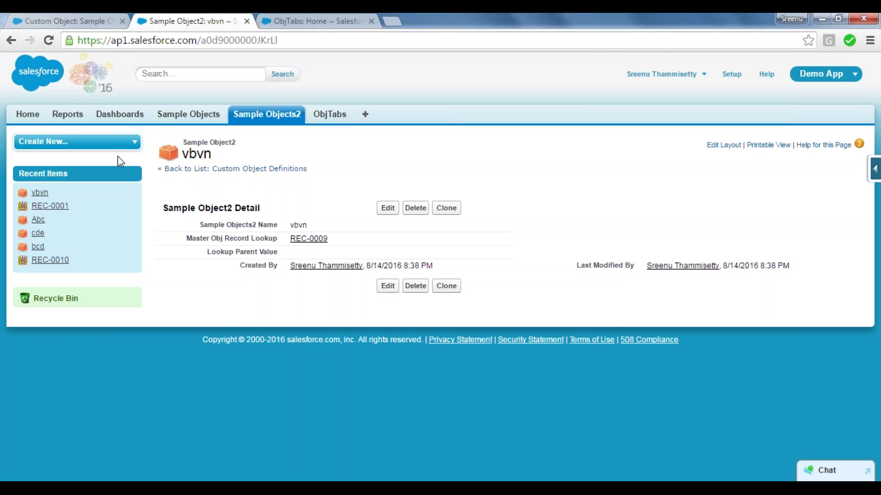
{"action": "left_click_drag", "start_coordinate": [208, 251], "coordinate": [282, 257]}
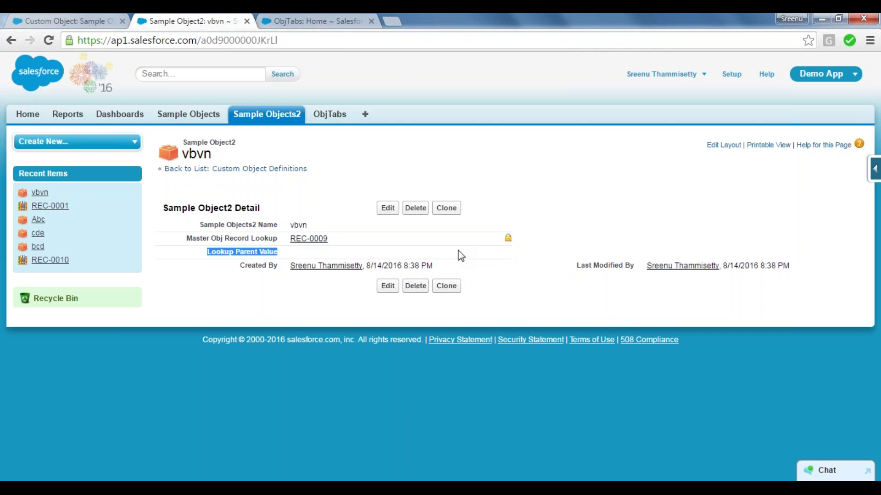
Step: Set the Lookup Parent Value of the "vbvn" record to the ObjTab record "test2" and save it
{"action": "left_click", "coordinate": [508, 256]}
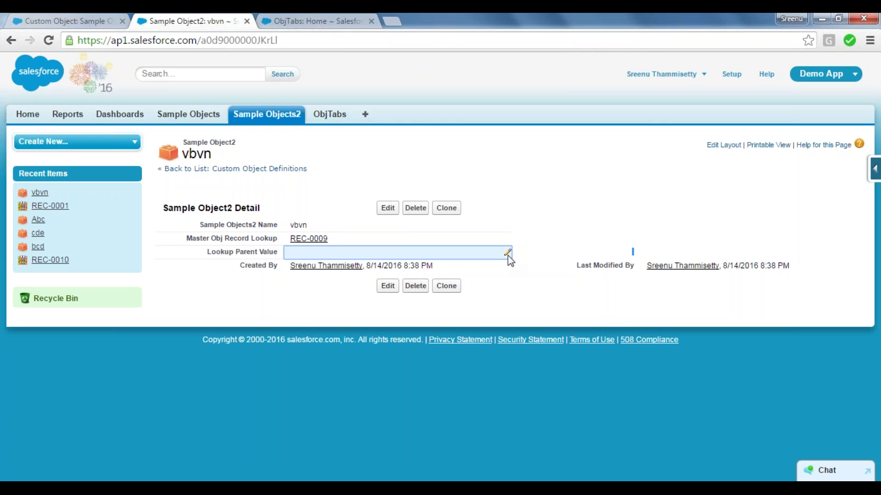
{"action": "left_click", "coordinate": [410, 254]}
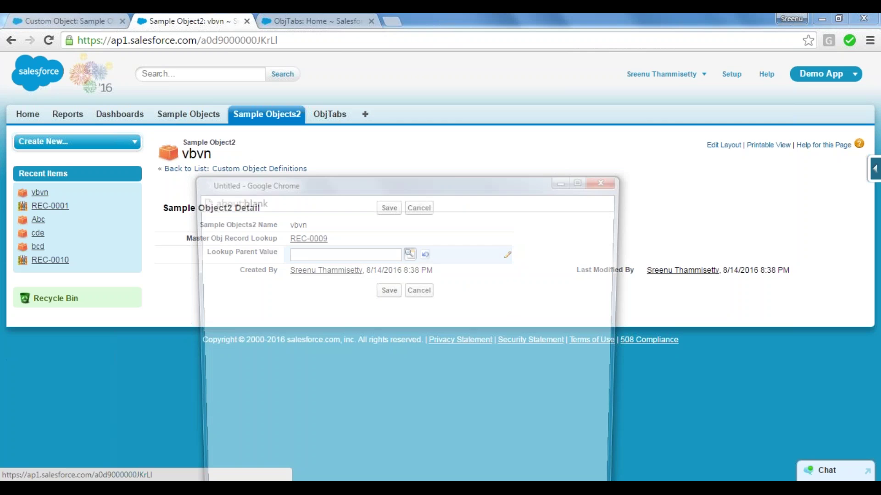
{"action": "left_click_drag", "start_coordinate": [360, 183], "coordinate": [376, 146]}
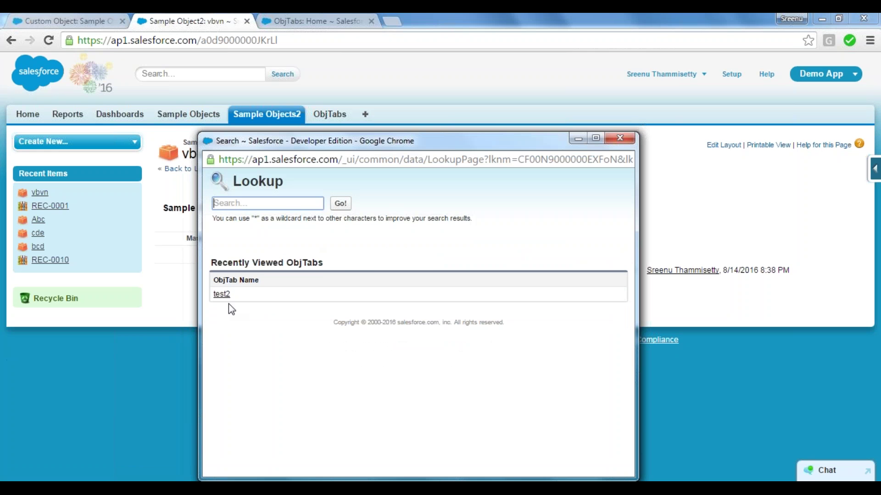
{"action": "left_click", "coordinate": [221, 294]}
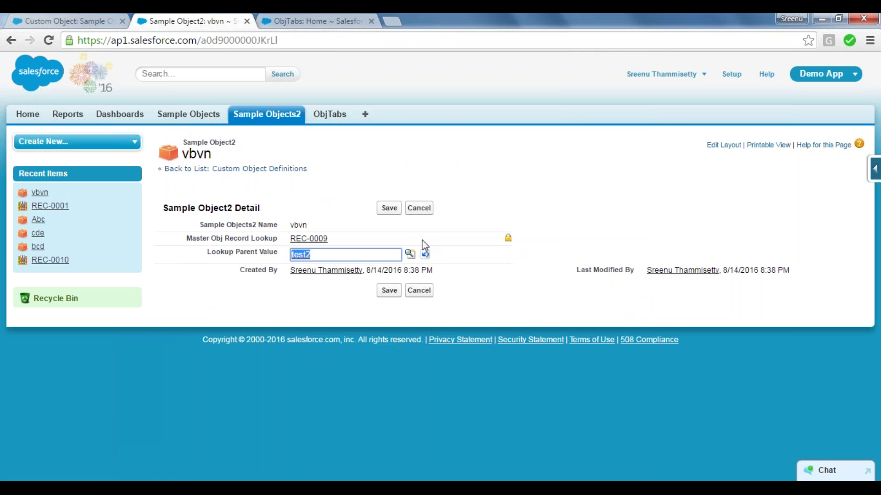
{"action": "left_click", "coordinate": [389, 208]}
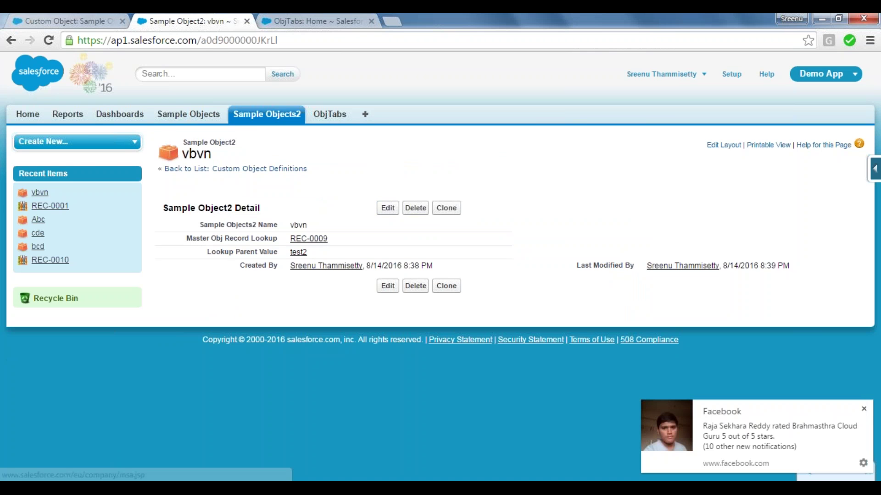
{"action": "left_click", "coordinate": [864, 409]}
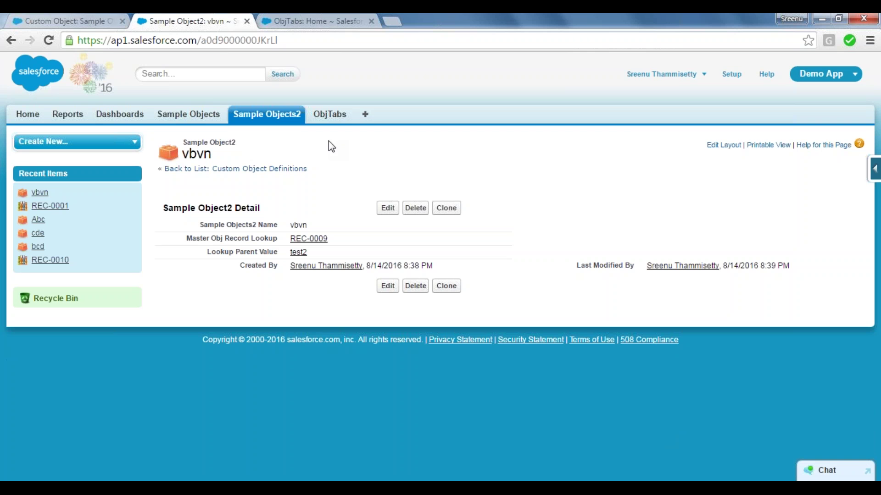
{"action": "double_click", "coordinate": [323, 253]}
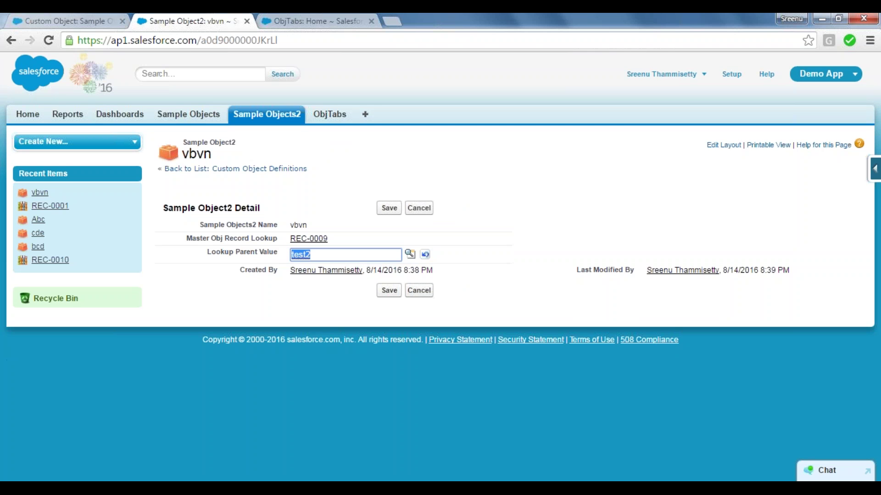
{"action": "type", "text": "give me 1 min"}
{"action": "key", "text": "BackSpace"}
{"action": "key", "text": "BackSpace"}
{"action": "key", "text": "BackSpace"}
{"action": "key", "text": "BackSpace"}
{"action": "key", "text": "BackSpace"}
{"action": "key", "text": "BackSpace"}
{"action": "key", "text": "BackSpace"}
{"action": "key", "text": "BackSpace"}
{"action": "key", "text": "BackSpace"}
{"action": "key", "text": "BackSpace"}
{"action": "key", "text": "BackSpace"}
{"action": "key", "text": "BackSpace"}
{"action": "key", "text": "BackSpace"}
{"action": "left_click", "coordinate": [347, 294]}
{"action": "left_click", "coordinate": [419, 290]}
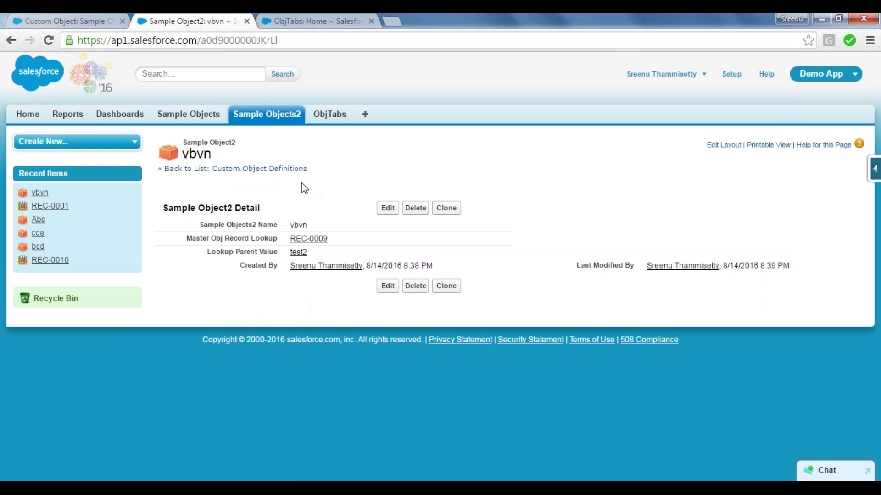
Step: Open the Sample Object2 custom object definition, and switch to Notepad to review the Lookup relationship notes in a smaller window
{"action": "left_click", "coordinate": [258, 173]}
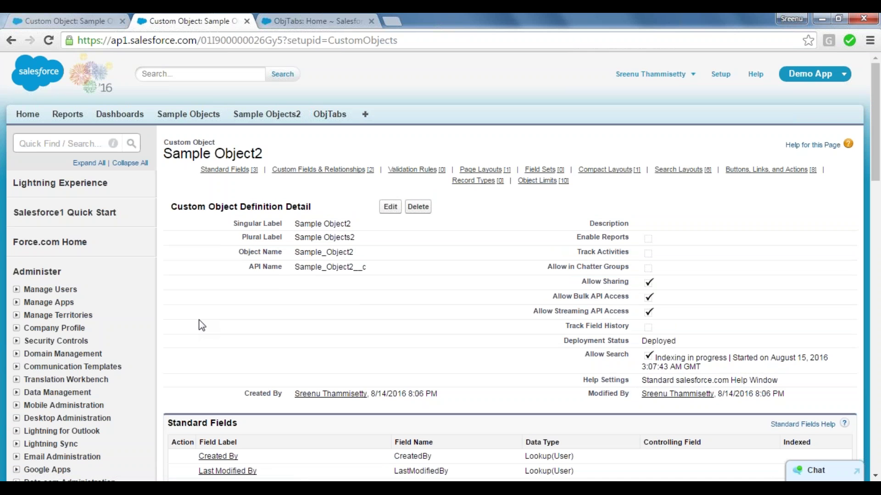
{"action": "key", "text": "alt+Tab"}
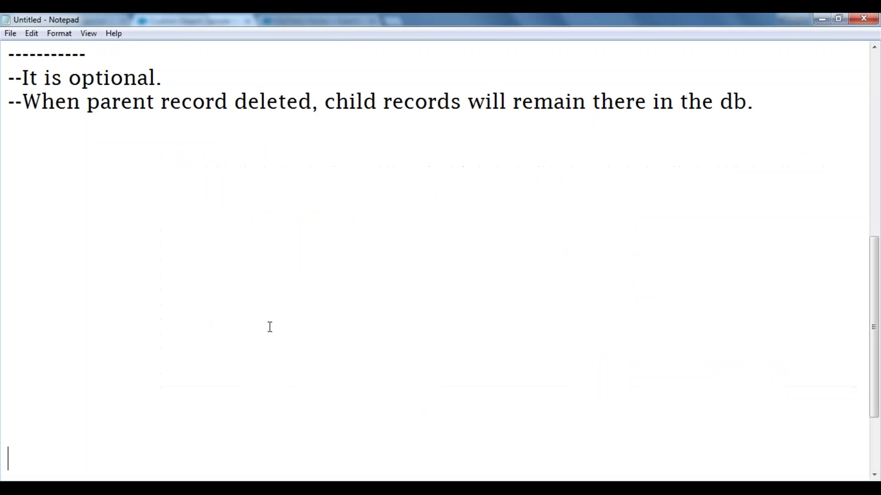
{"action": "key", "text": "Return"}
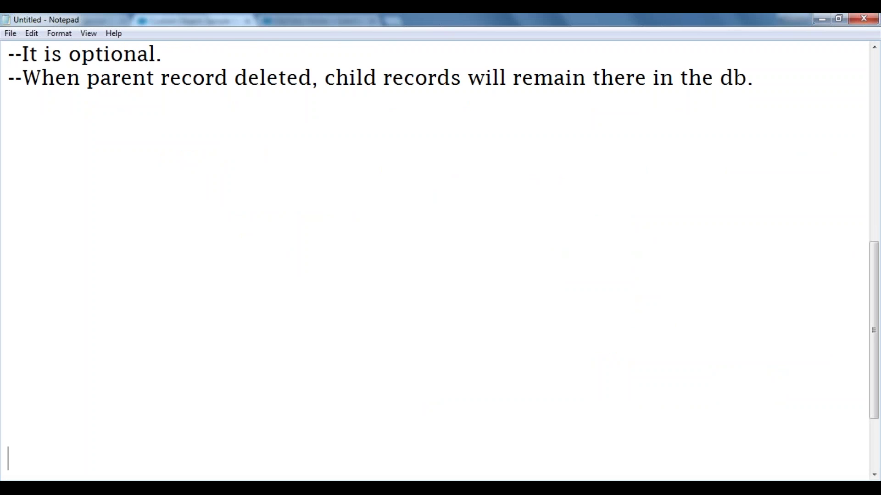
{"action": "double_click", "coordinate": [383, 20]}
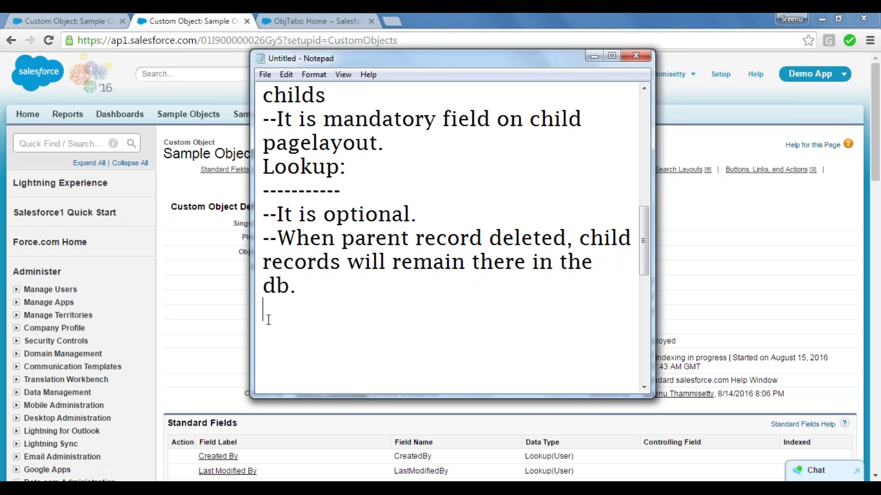
{"action": "key", "text": "alt+Tab"}
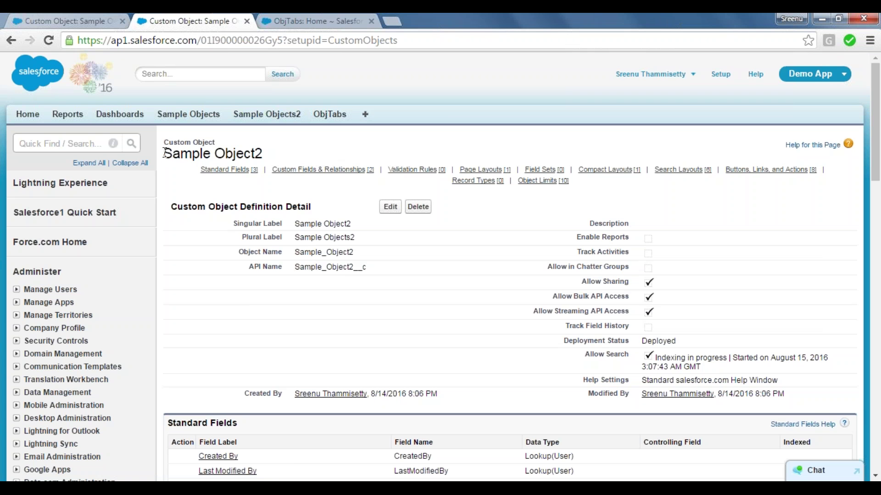
Step: Examine the data types and parent objects of Lookup Parent Value and Master Obj Record Lookup among Sample Object2's custom fields
{"action": "left_click_drag", "start_coordinate": [165, 155], "coordinate": [285, 155]}
{"action": "left_click", "coordinate": [285, 156]}
{"action": "scroll", "coordinate": [244, 297], "scroll_direction": "down", "scroll_amount": 4}
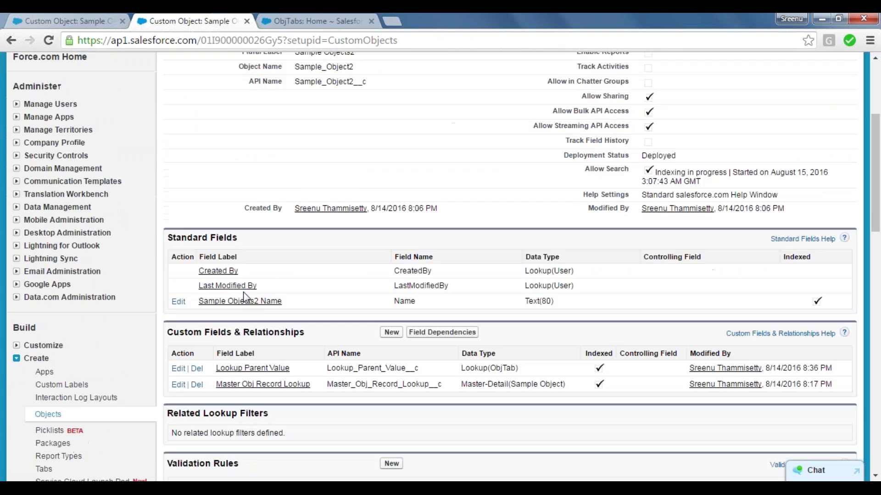
{"action": "scroll", "coordinate": [243, 292], "scroll_direction": "down", "scroll_amount": 2}
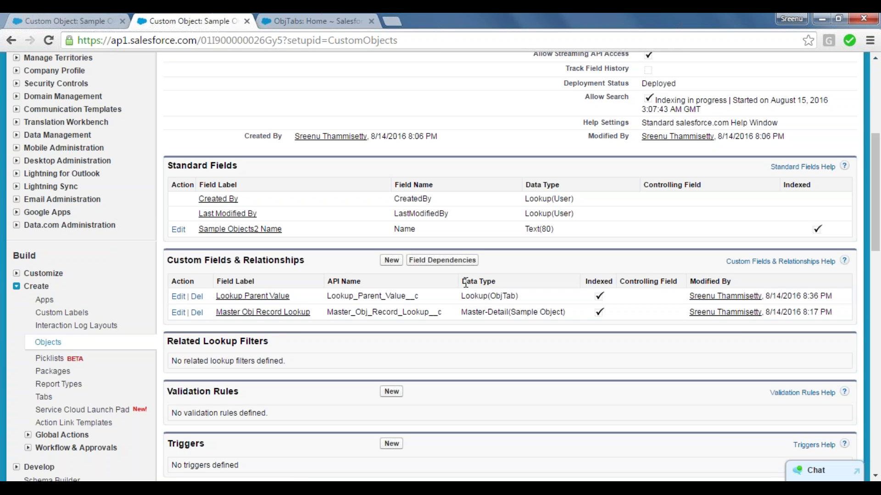
{"action": "left_click_drag", "start_coordinate": [462, 282], "coordinate": [499, 283]}
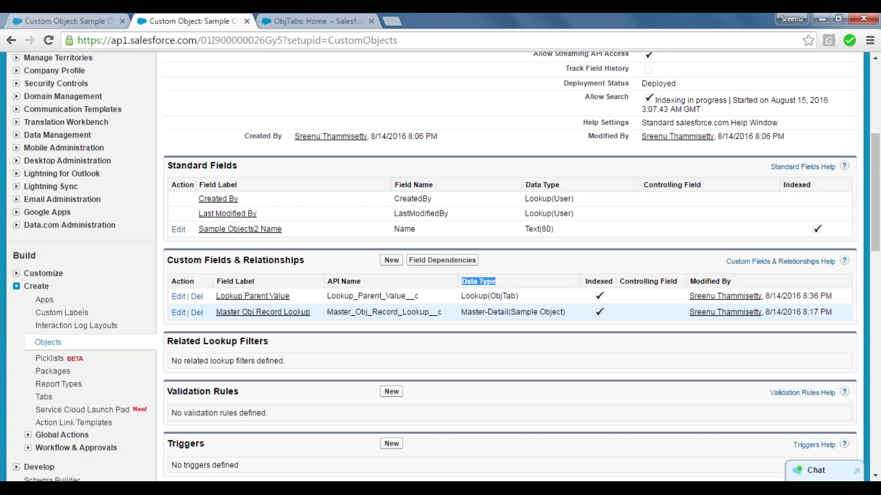
{"action": "left_click", "coordinate": [462, 312]}
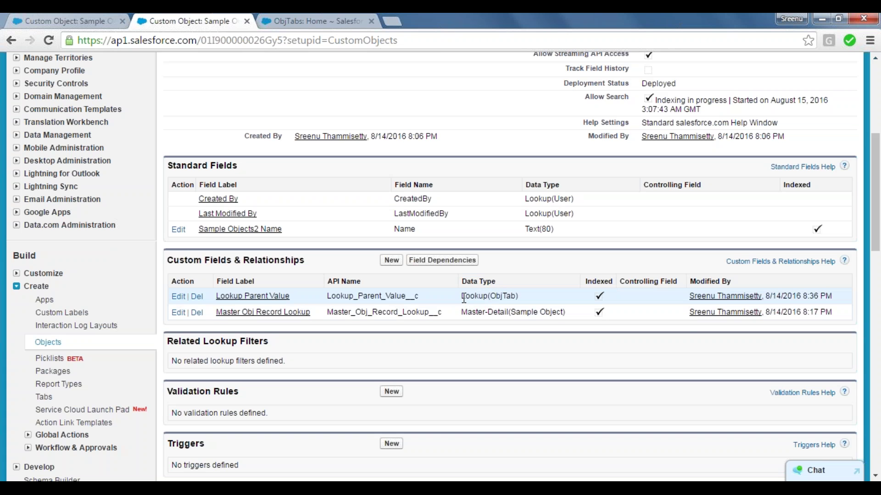
{"action": "left_click_drag", "start_coordinate": [464, 299], "coordinate": [490, 300]}
{"action": "left_click", "coordinate": [481, 299]}
{"action": "left_click_drag", "start_coordinate": [490, 296], "coordinate": [515, 297]}
{"action": "triple_click", "coordinate": [501, 298]}
{"action": "left_click", "coordinate": [492, 300]}
{"action": "left_click_drag", "start_coordinate": [489, 296], "coordinate": [517, 297]}
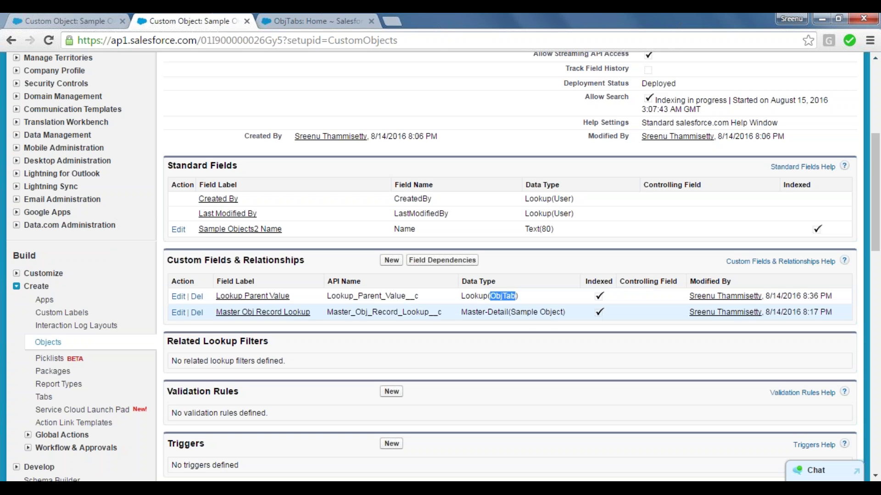
{"action": "left_click_drag", "start_coordinate": [460, 314], "coordinate": [507, 312]}
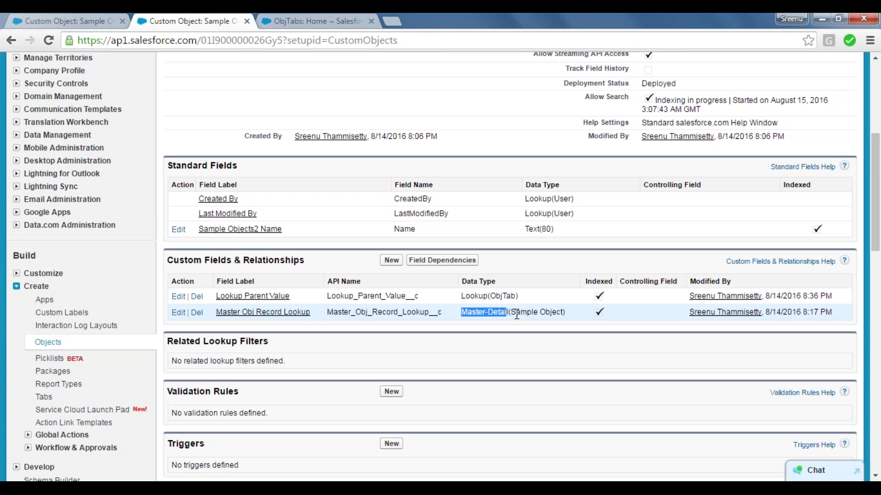
{"action": "left_click_drag", "start_coordinate": [512, 312], "coordinate": [564, 313]}
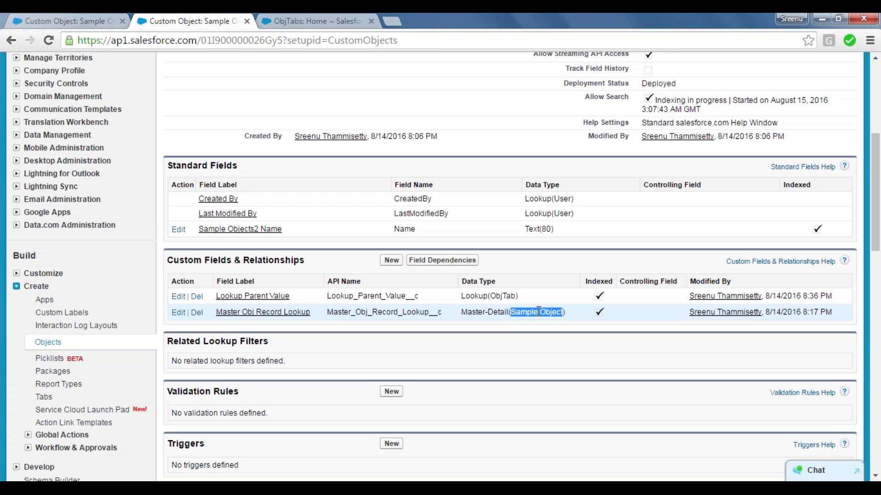
{"action": "left_click", "coordinate": [502, 333]}
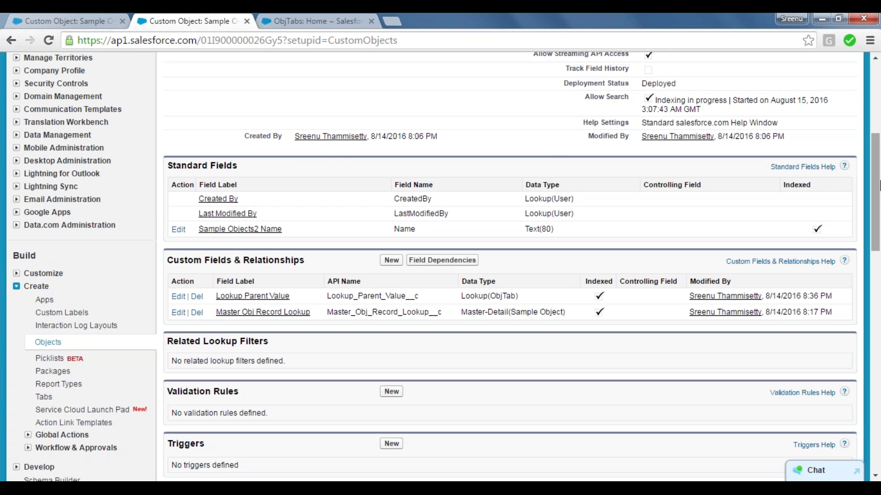
Step: Starting from the Sample Object2 object name, compare its lookup relationship to ObjTab with its master-detail relationship to Sample Object
{"action": "left_click_drag", "start_coordinate": [879, 185], "coordinate": [878, 114]}
{"action": "mouse_move", "coordinate": [228, 170]}
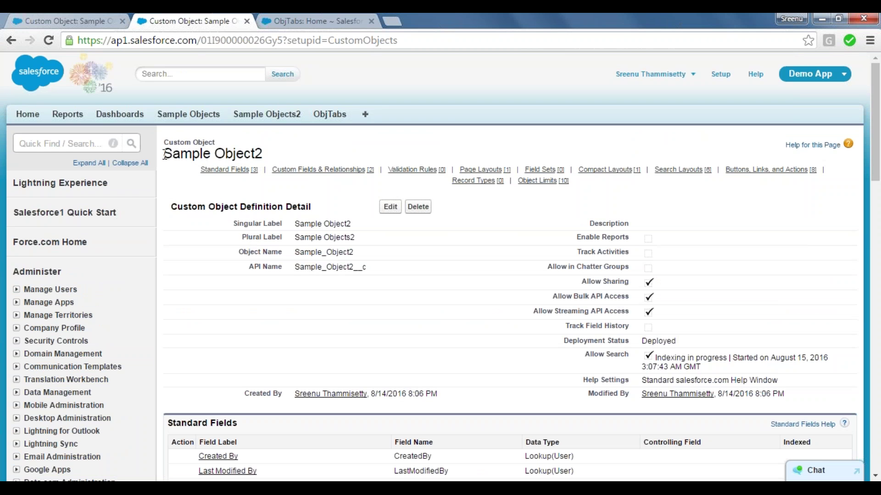
{"action": "left_click_drag", "start_coordinate": [165, 155], "coordinate": [262, 154]}
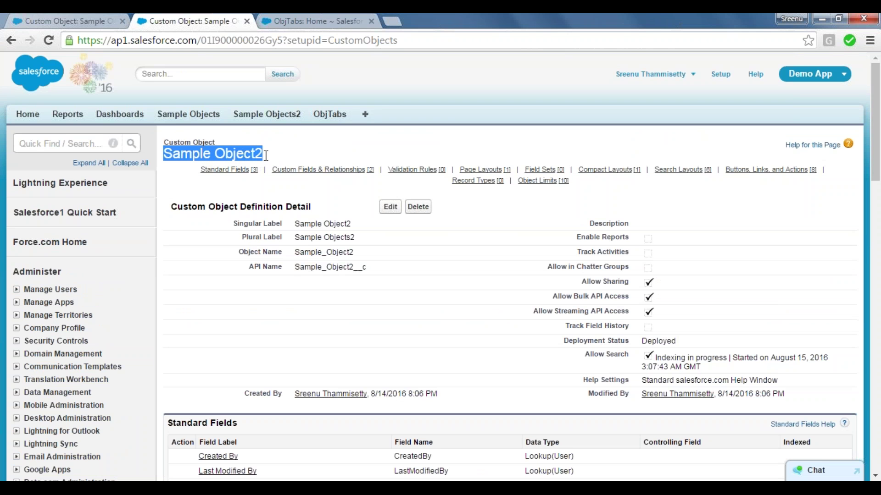
{"action": "left_click", "coordinate": [262, 155]}
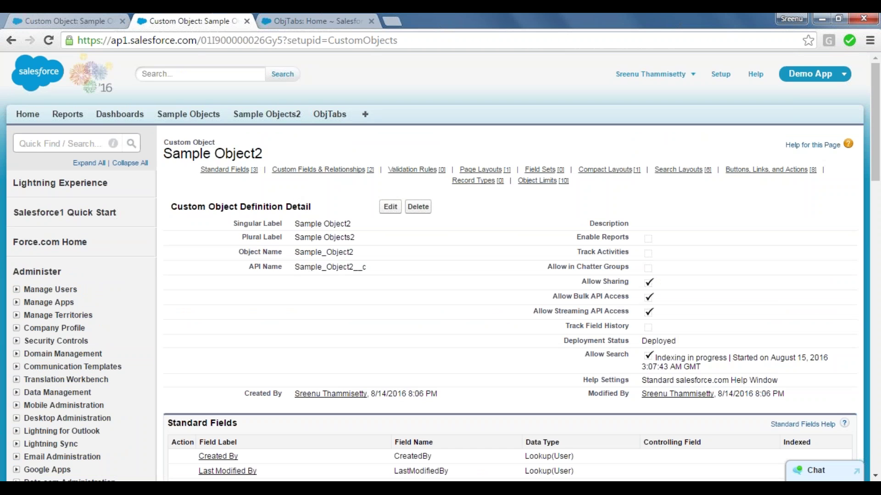
{"action": "scroll", "coordinate": [439, 266], "scroll_direction": "down", "scroll_amount": 3}
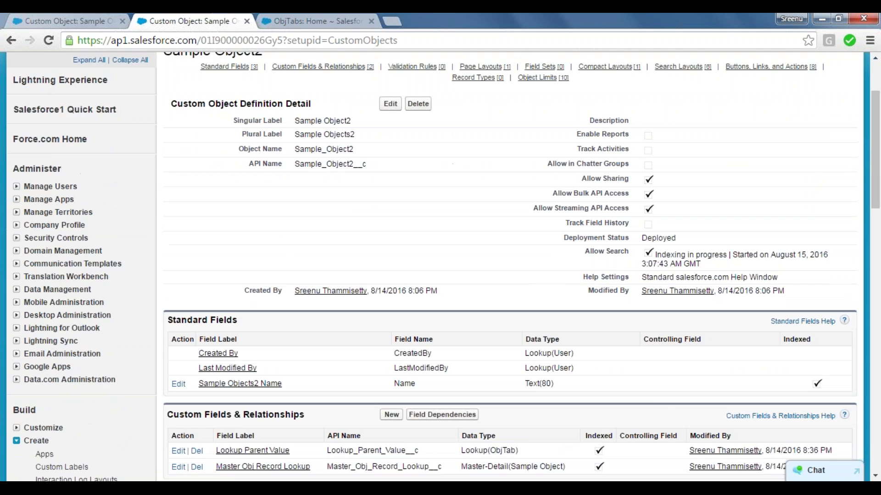
{"action": "scroll", "coordinate": [509, 266], "scroll_direction": "down", "scroll_amount": 1}
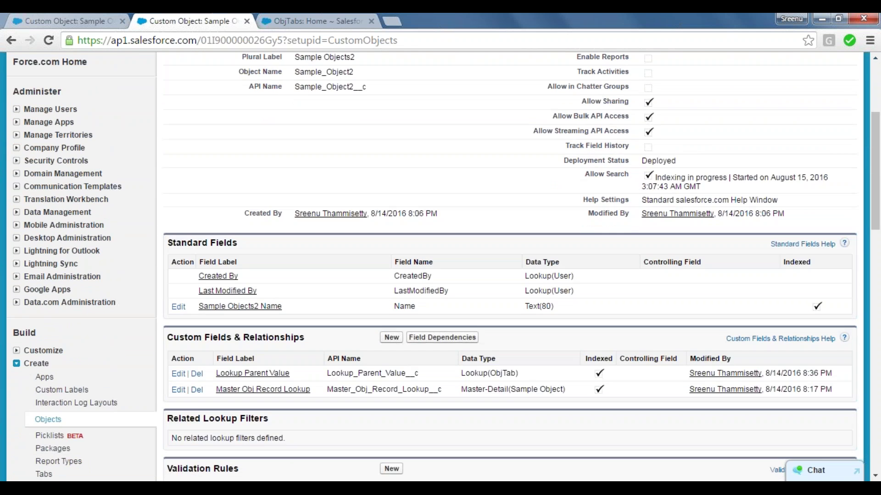
{"action": "scroll", "coordinate": [509, 257], "scroll_direction": "down", "scroll_amount": 3}
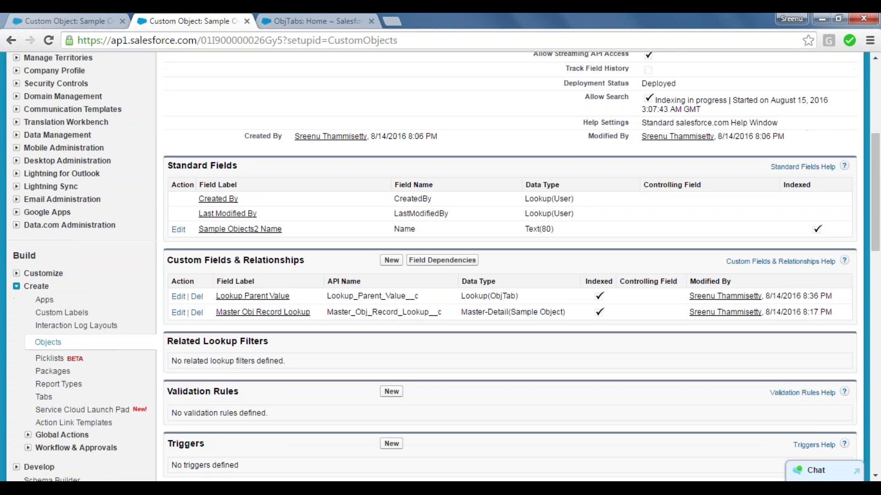
{"action": "scroll", "coordinate": [357, 259], "scroll_direction": "down", "scroll_amount": 1}
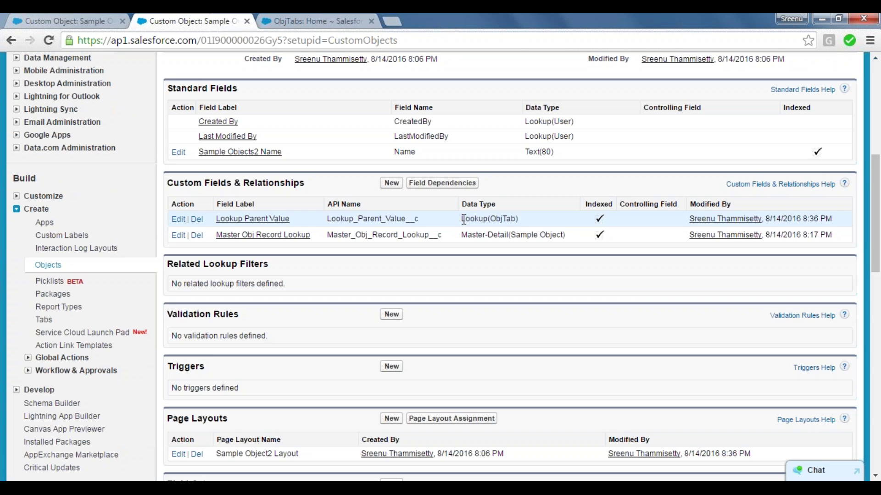
{"action": "left_click_drag", "start_coordinate": [462, 218], "coordinate": [518, 219]}
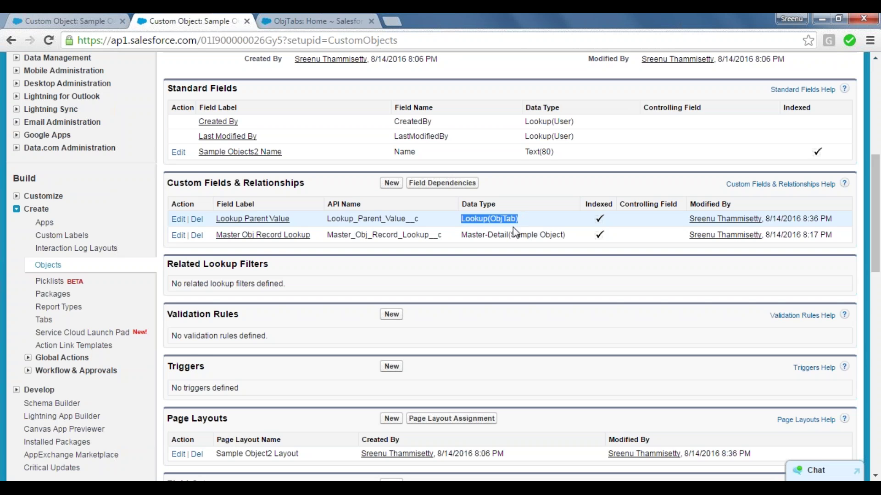
{"action": "left_click", "coordinate": [463, 237]}
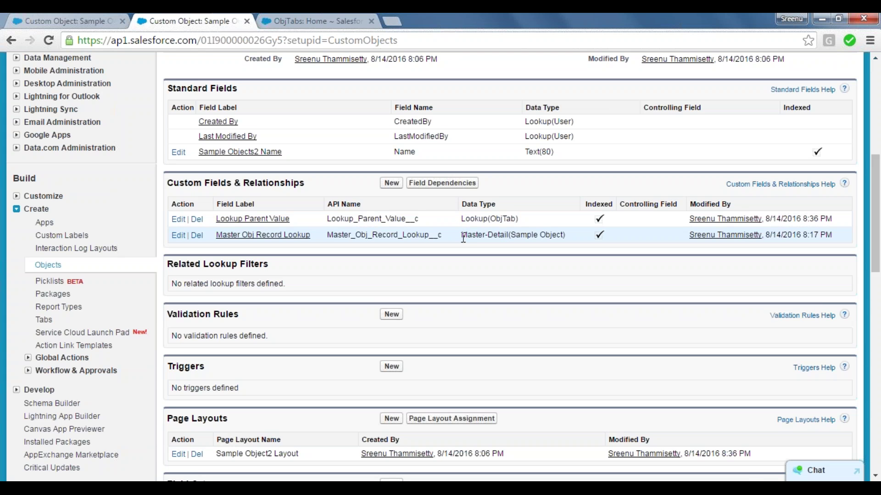
{"action": "left_click_drag", "start_coordinate": [462, 237], "coordinate": [509, 235]}
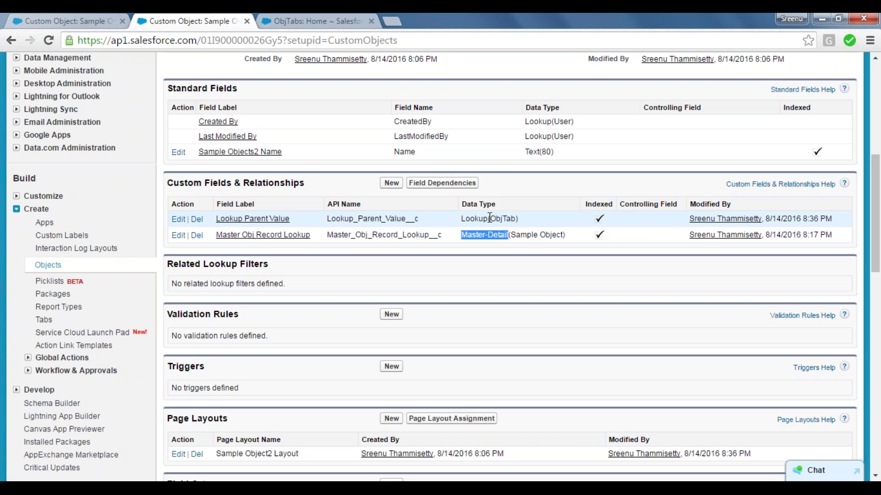
{"action": "left_click_drag", "start_coordinate": [491, 218], "coordinate": [515, 220]}
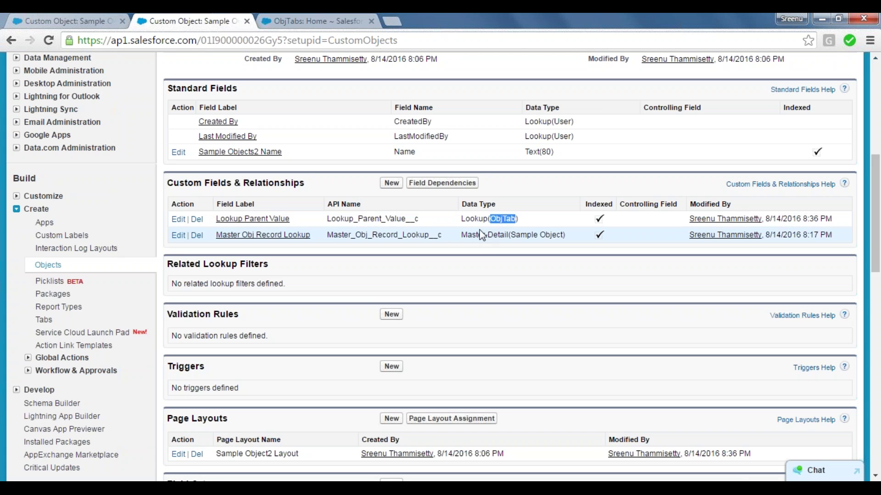
{"action": "left_click", "coordinate": [485, 275]}
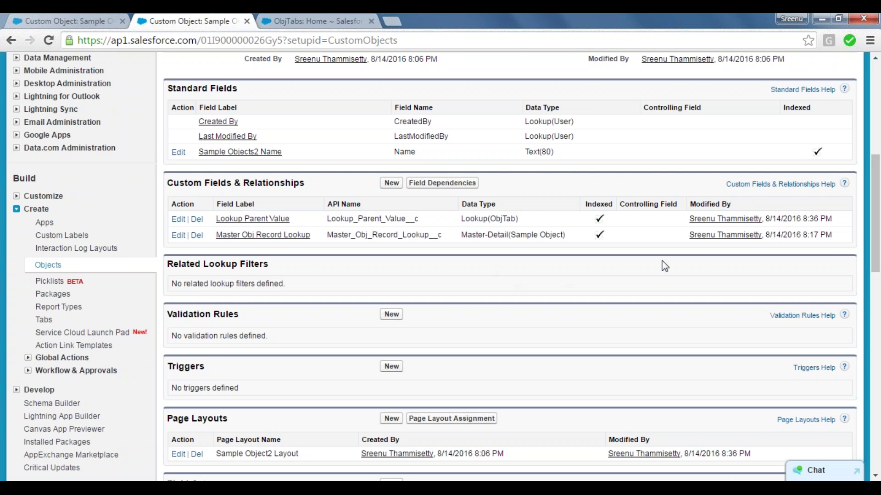
{"action": "left_click_drag", "start_coordinate": [879, 238], "coordinate": [879, 110]}
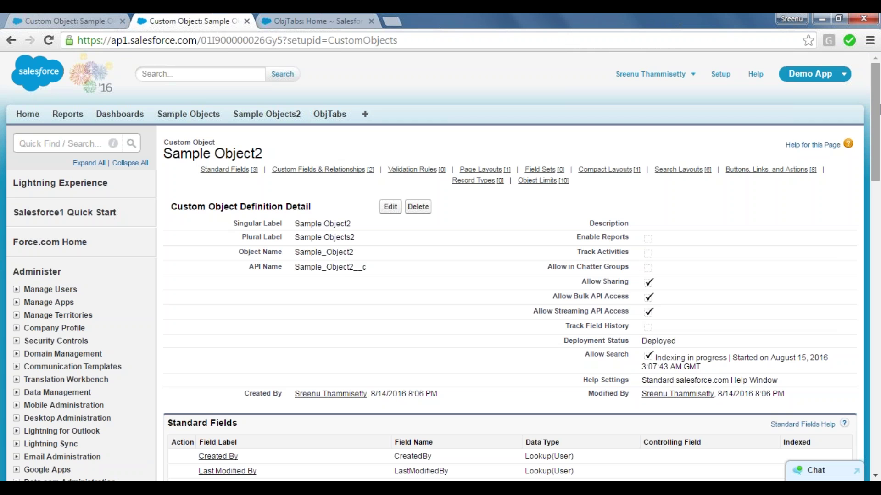
{"action": "left_click_drag", "start_coordinate": [877, 110], "coordinate": [876, 87]}
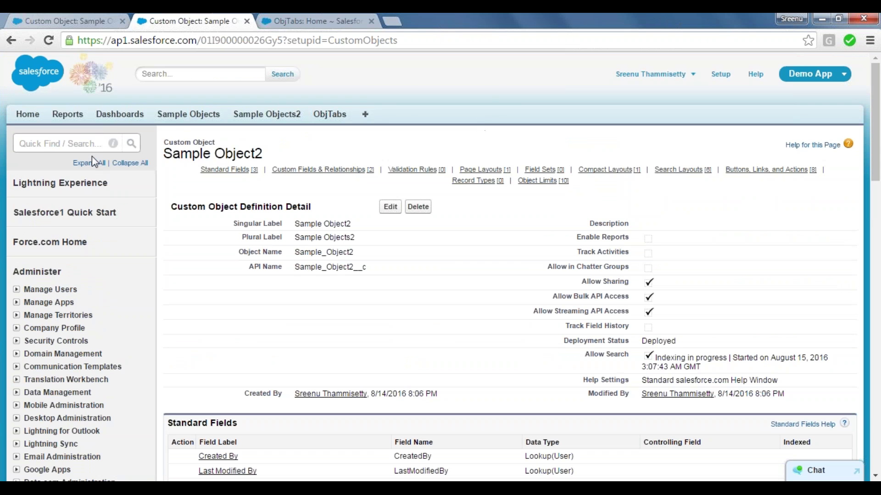
Step: Search the setup options for "schema" and open Schema Builder in a separate browser tab
{"action": "left_click", "coordinate": [69, 146]}
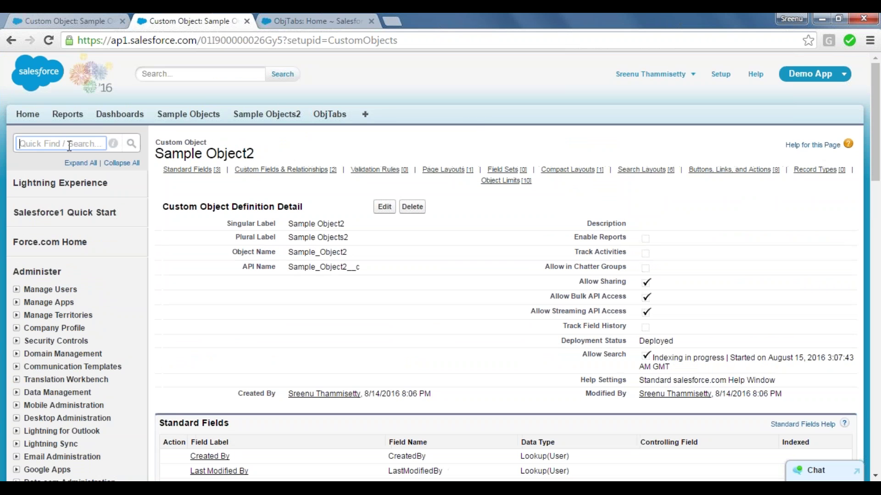
{"action": "type", "text": "schemm"}
{"action": "key", "text": "BackSpace"}
{"action": "type", "text": "a"}
{"action": "left_click", "coordinate": [65, 217], "text": "ctrl"}
{"action": "left_click", "coordinate": [316, 21]}
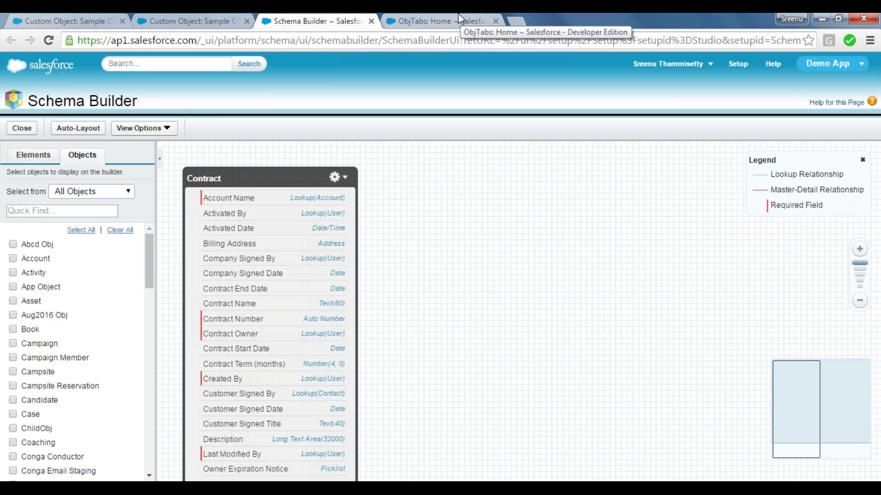
{"action": "left_click", "coordinate": [462, 20]}
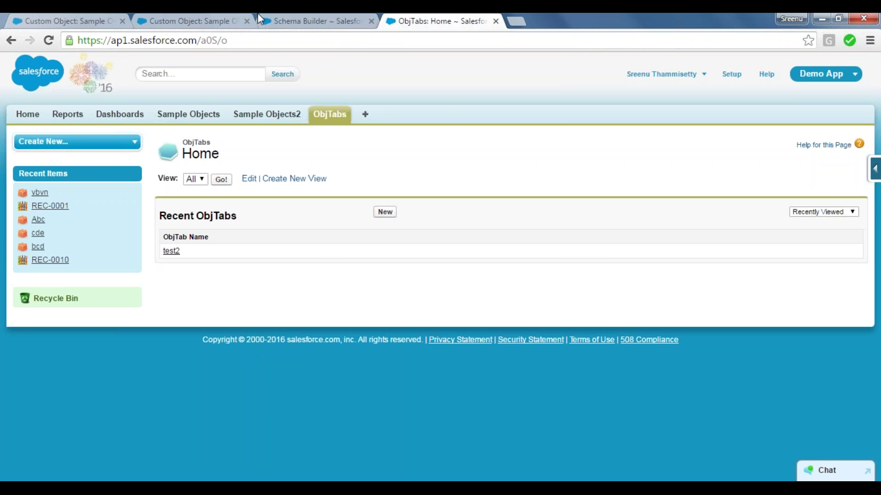
{"action": "left_click", "coordinate": [204, 19]}
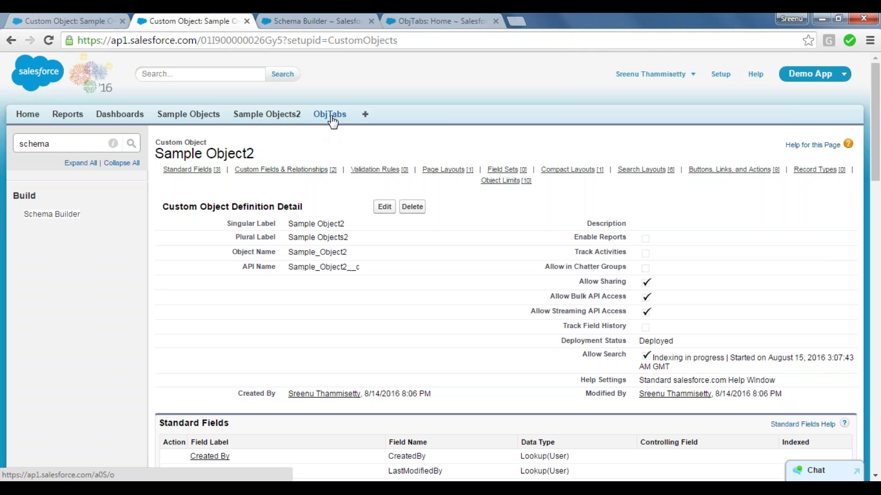
{"action": "left_click", "coordinate": [350, 21]}
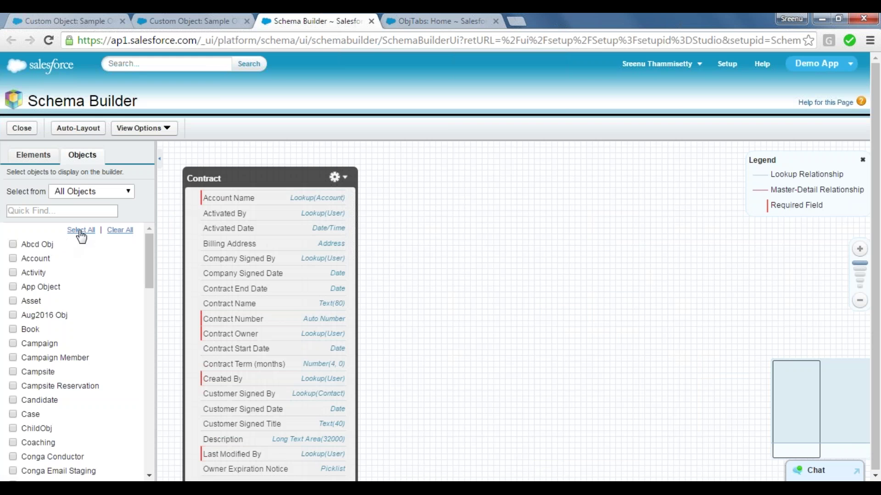
Step: Display every object on the schema canvas and look over the relationship diagram in its different areas
{"action": "left_click", "coordinate": [81, 231]}
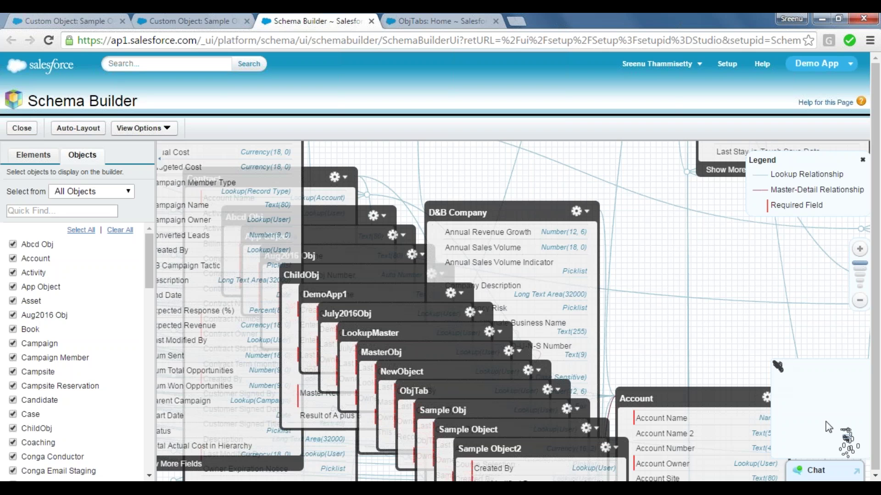
{"action": "left_click", "coordinate": [860, 304]}
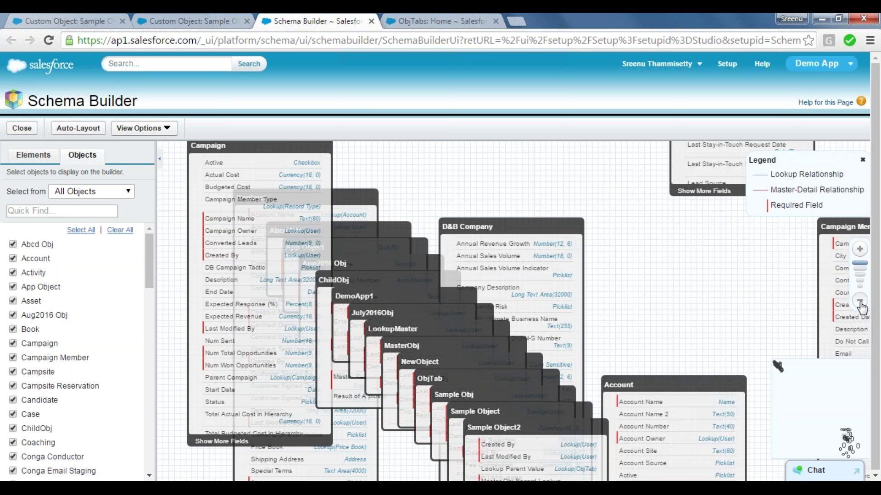
{"action": "left_click", "coordinate": [860, 303]}
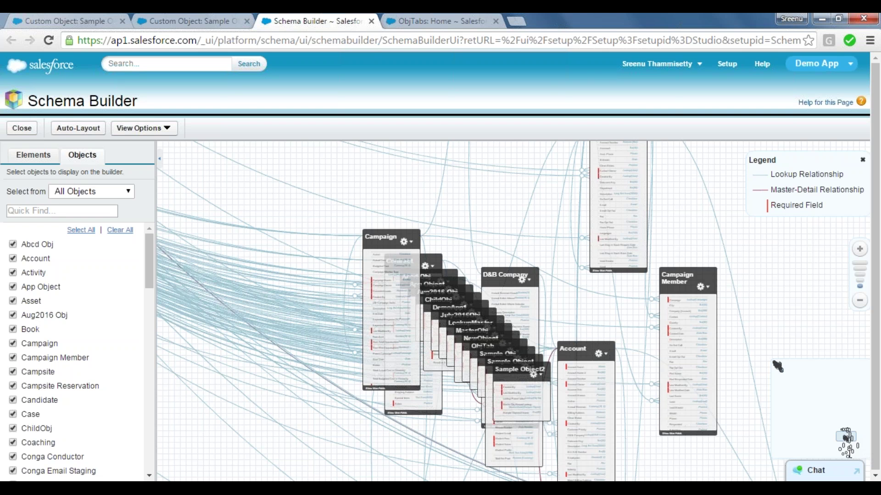
{"action": "left_click", "coordinate": [846, 438]}
{"action": "left_click_drag", "start_coordinate": [846, 451], "coordinate": [777, 361]}
{"action": "left_click_drag", "start_coordinate": [841, 379], "coordinate": [846, 436]}
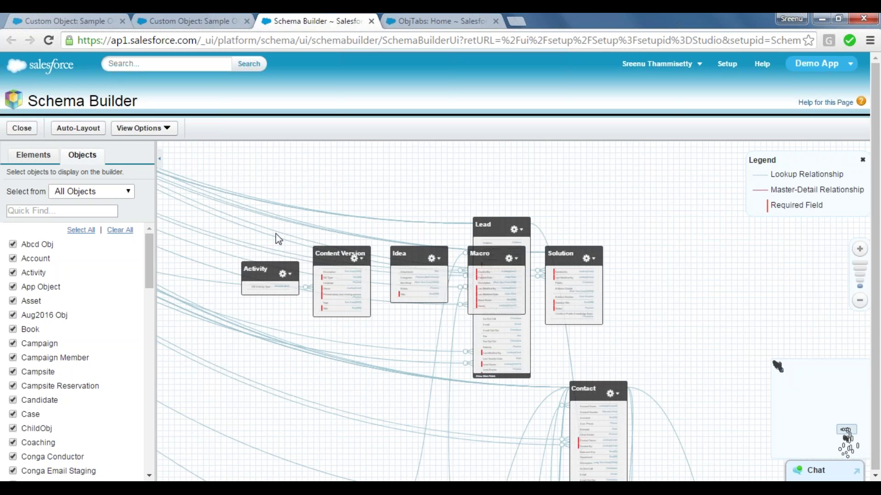
Step: Clear all objects from the schema canvas, filter the object list by "sam", and display Sample Object and Sample Object2
{"action": "left_click", "coordinate": [123, 230]}
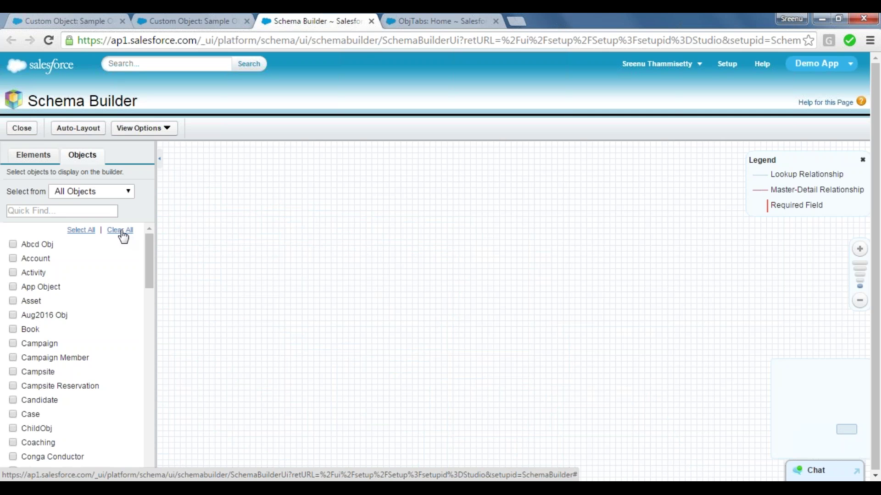
{"action": "left_click", "coordinate": [36, 211]}
{"action": "left_click", "coordinate": [435, 20]}
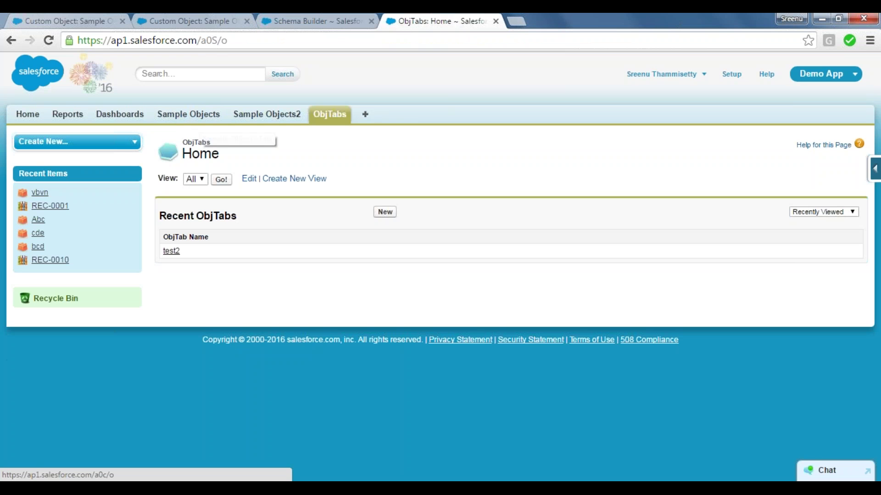
{"action": "left_click", "coordinate": [317, 21]}
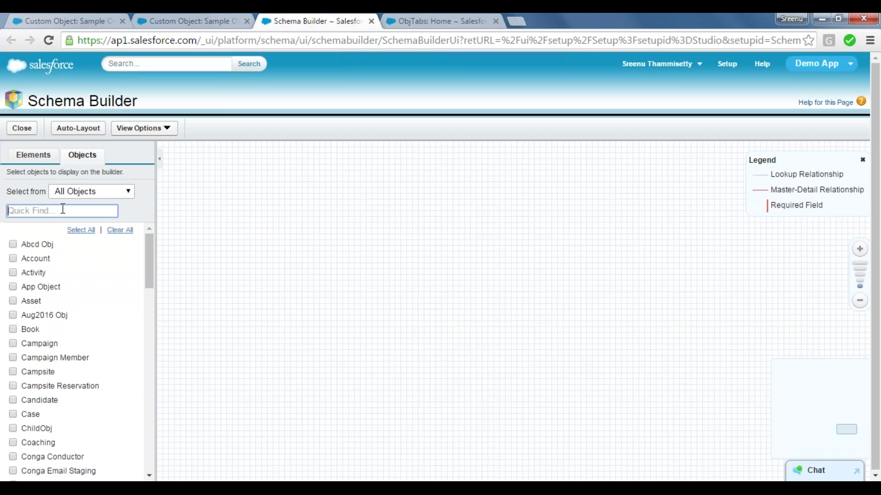
{"action": "type", "text": "sam"}
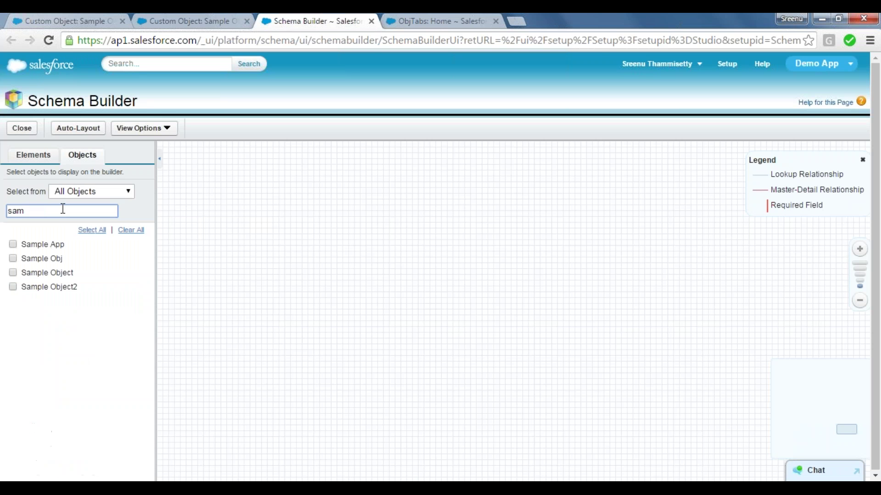
{"action": "left_click", "coordinate": [14, 273]}
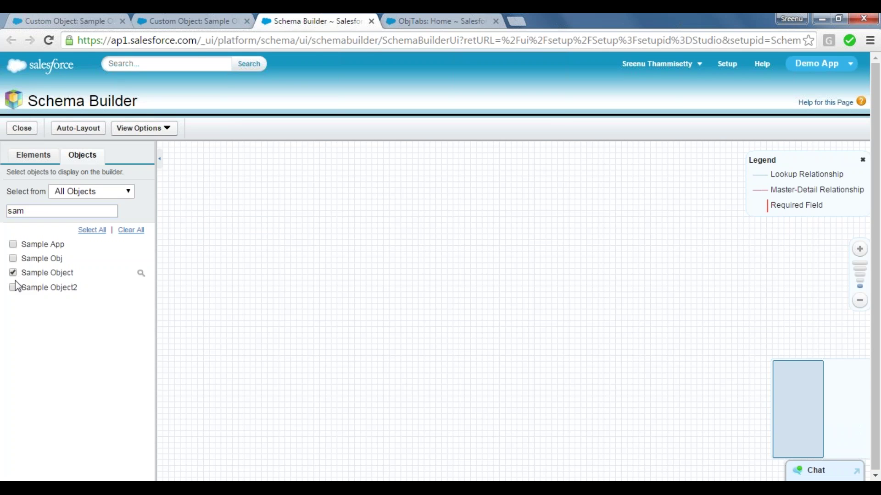
{"action": "left_click", "coordinate": [14, 287]}
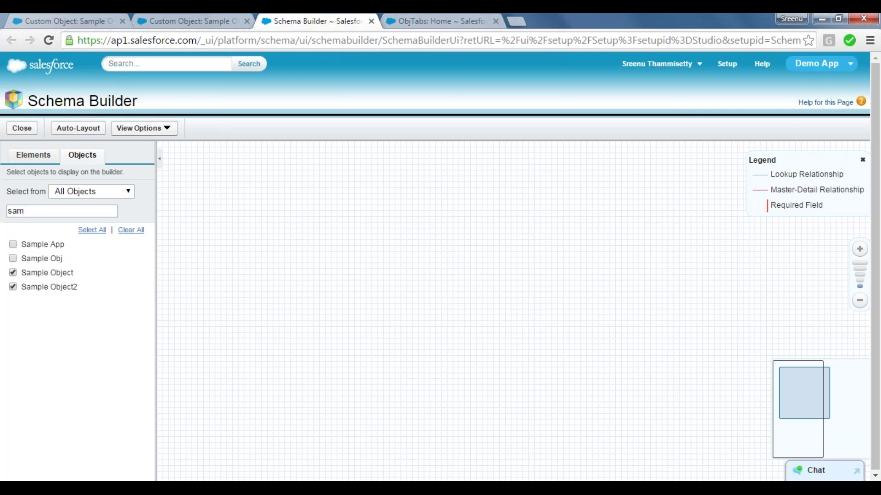
Step: Filter the object list by "obj" instead, add ObjTab to the schema canvas, and locate it in the diagram
{"action": "left_click", "coordinate": [85, 211]}
{"action": "key", "text": "BackSpace"}
{"action": "key", "text": "BackSpace"}
{"action": "key", "text": "BackSpace"}
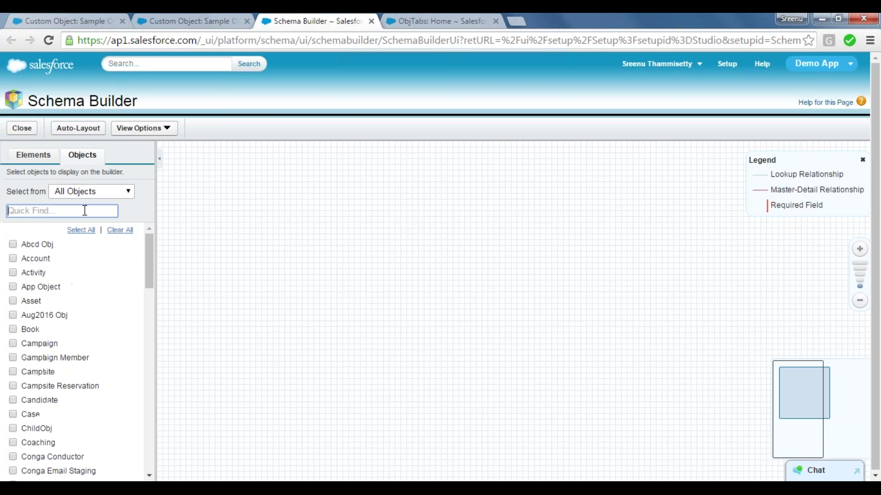
{"action": "left_click", "coordinate": [394, 15]}
{"action": "left_click", "coordinate": [302, 14]}
{"action": "type", "text": "obj"}
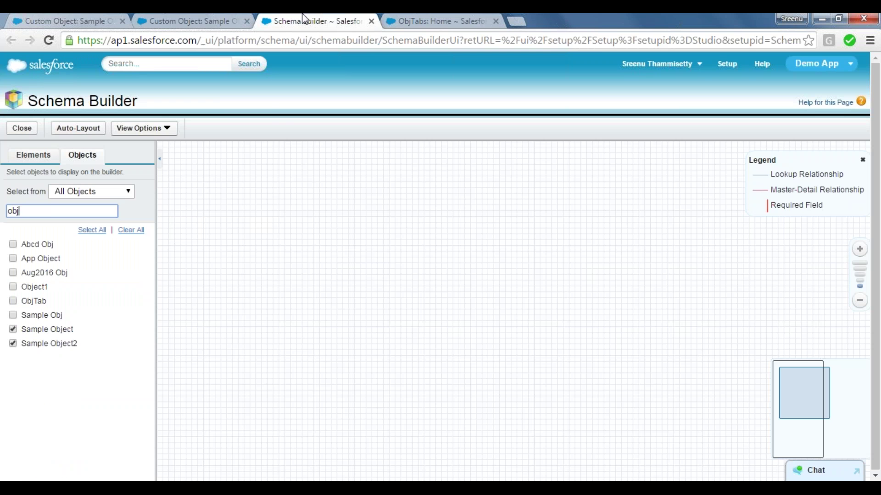
{"action": "left_click", "coordinate": [13, 301]}
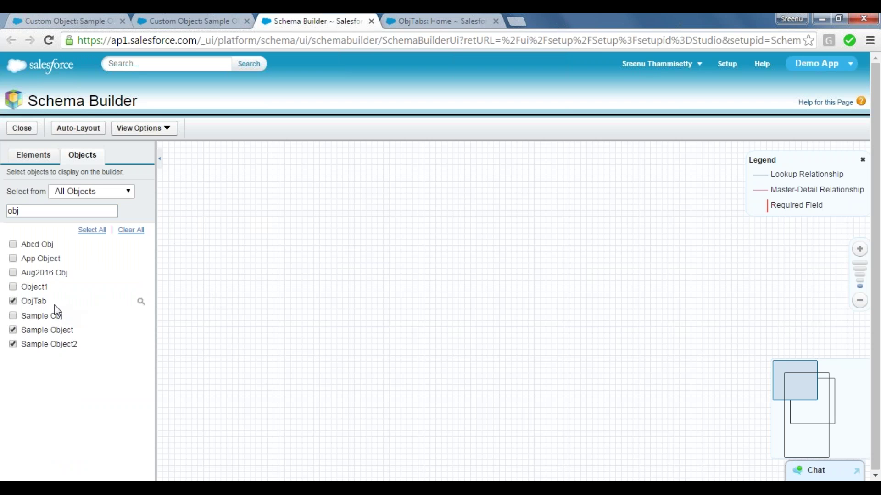
{"action": "left_click", "coordinate": [141, 303]}
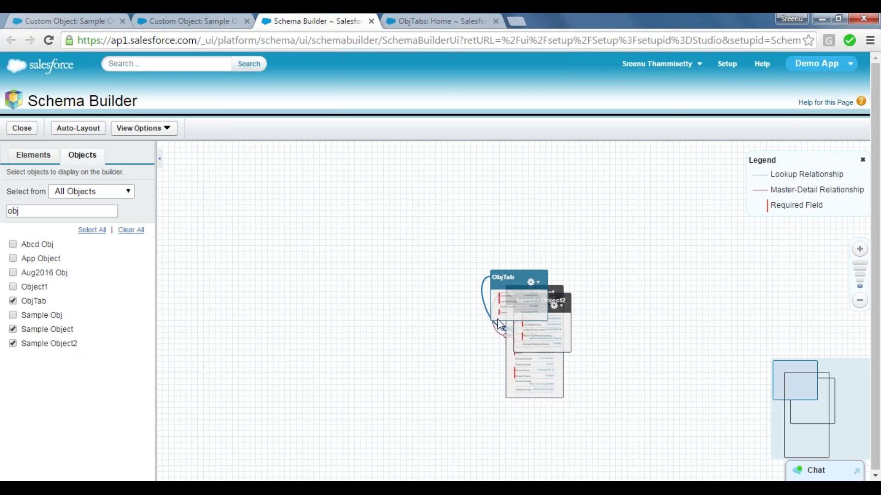
Step: Separate the overlapping objects, placing Sample Object2 above and between ObjTab on its left and Sample Object on its right
{"action": "left_click_drag", "start_coordinate": [502, 276], "coordinate": [323, 261]}
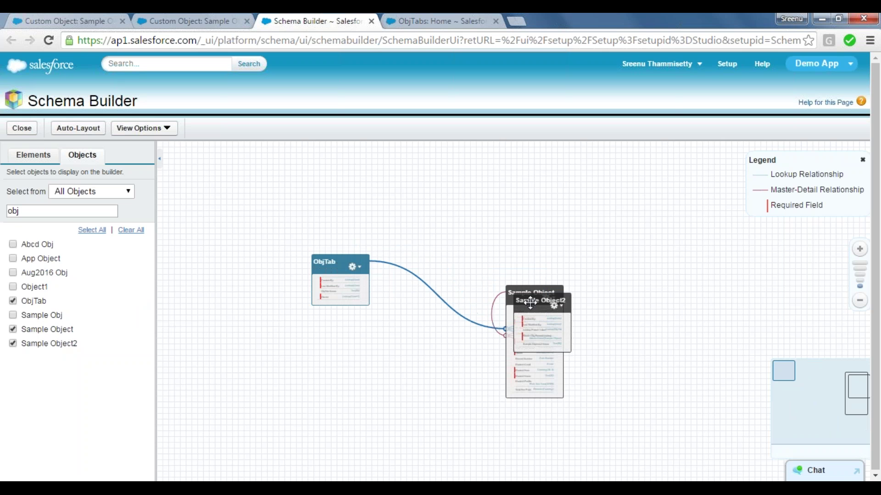
{"action": "left_click_drag", "start_coordinate": [527, 300], "coordinate": [432, 171]}
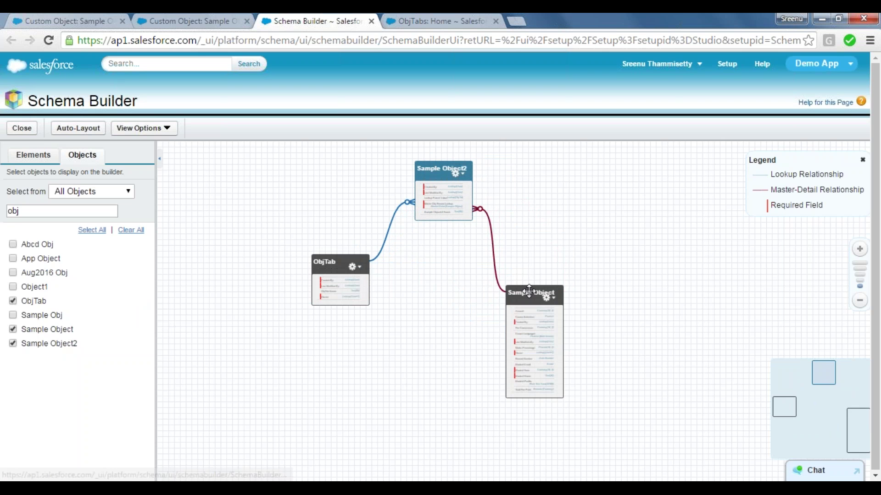
{"action": "left_click_drag", "start_coordinate": [535, 289], "coordinate": [614, 262]}
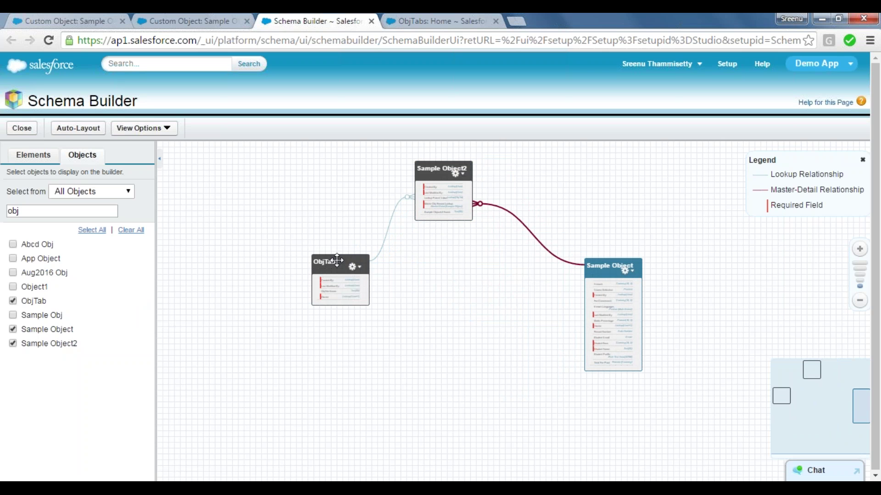
{"action": "left_click_drag", "start_coordinate": [337, 261], "coordinate": [280, 289]}
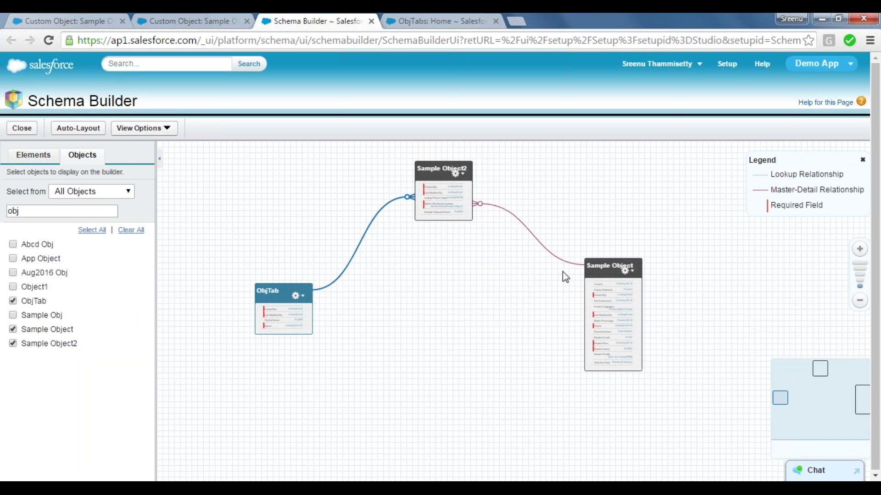
Step: Bring Sample Object2 and ObjTab down beside Sample Object so the three objects stand in one close row
{"action": "left_click", "coordinate": [861, 249]}
{"action": "left_click", "coordinate": [860, 249]}
{"action": "left_click", "coordinate": [860, 249]}
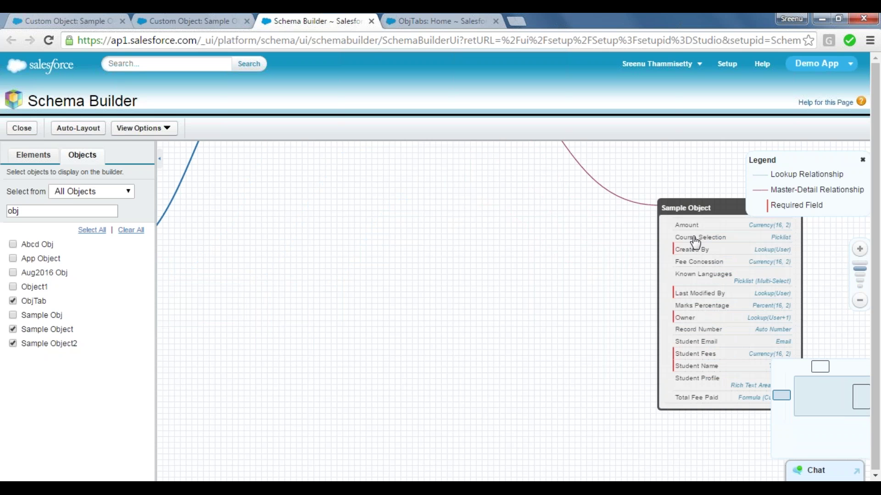
{"action": "left_click", "coordinate": [859, 300]}
{"action": "left_click", "coordinate": [859, 301]}
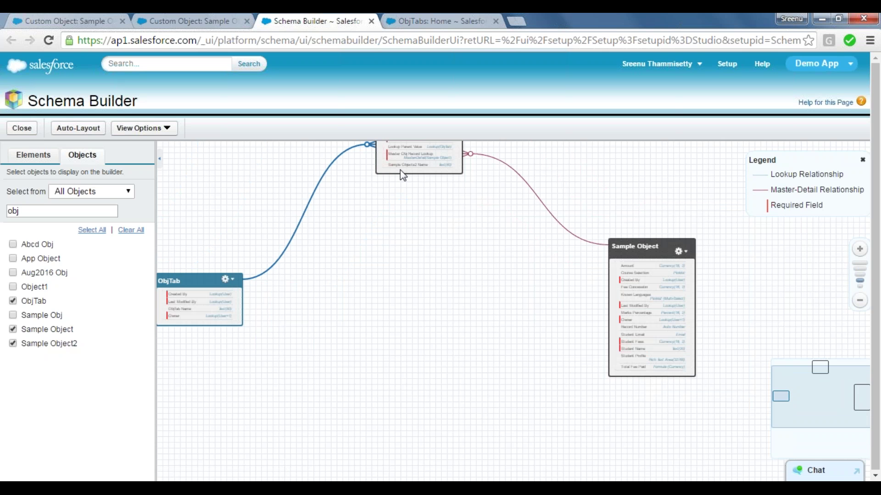
{"action": "left_click_drag", "start_coordinate": [410, 169], "coordinate": [526, 304]}
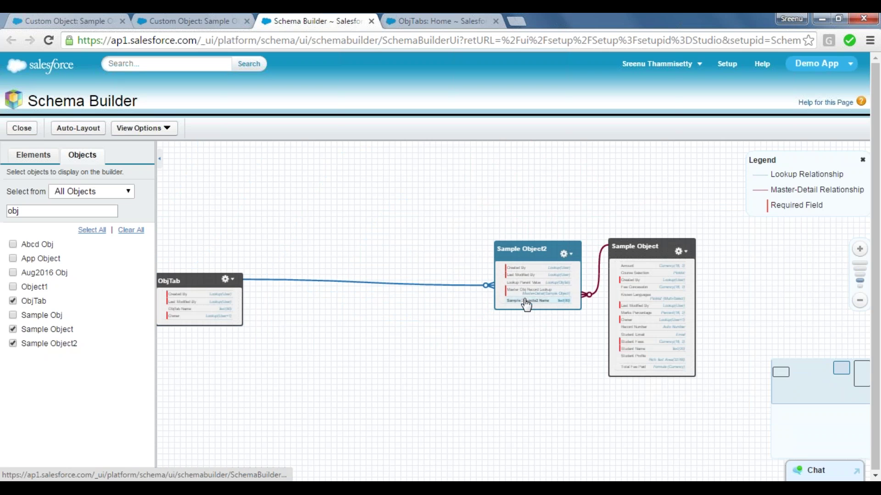
{"action": "left_click_drag", "start_coordinate": [197, 280], "coordinate": [429, 251]}
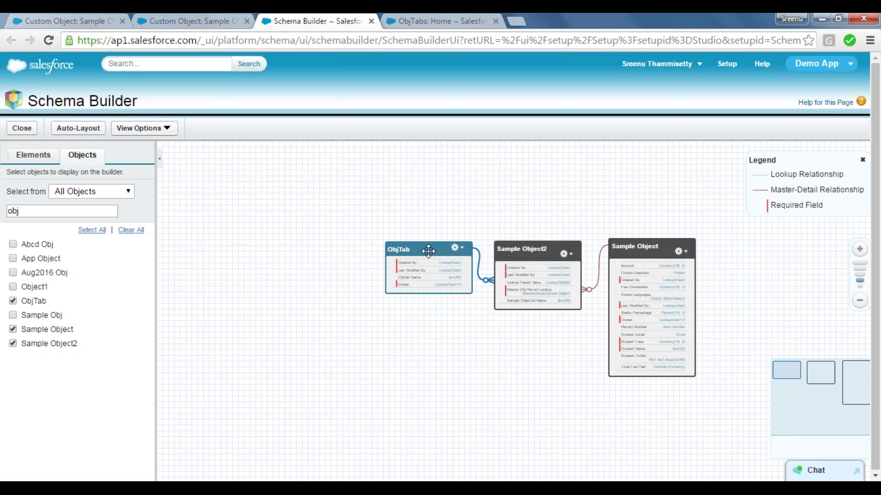
Step: Show the diagram at full size and shift ObjTab, Sample Object2 and Sample Object leftward so all three fit in view
{"action": "left_click", "coordinate": [860, 250]}
{"action": "left_click", "coordinate": [860, 249]}
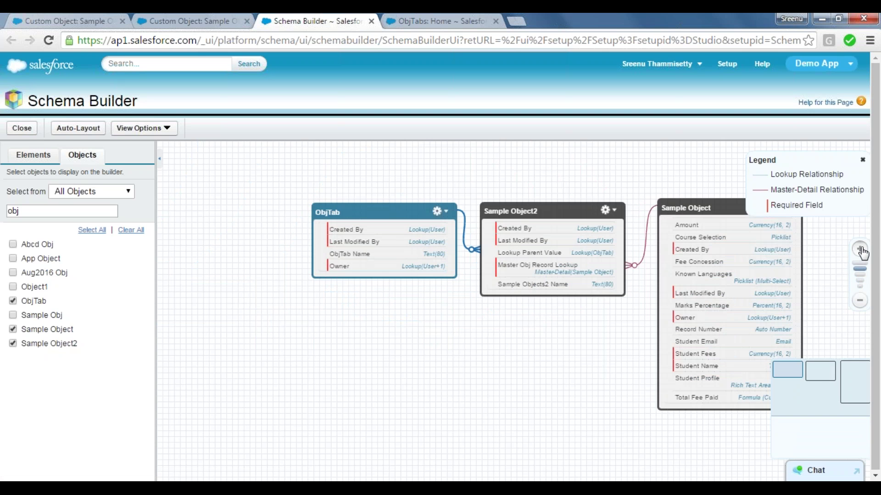
{"action": "left_click", "coordinate": [860, 249]}
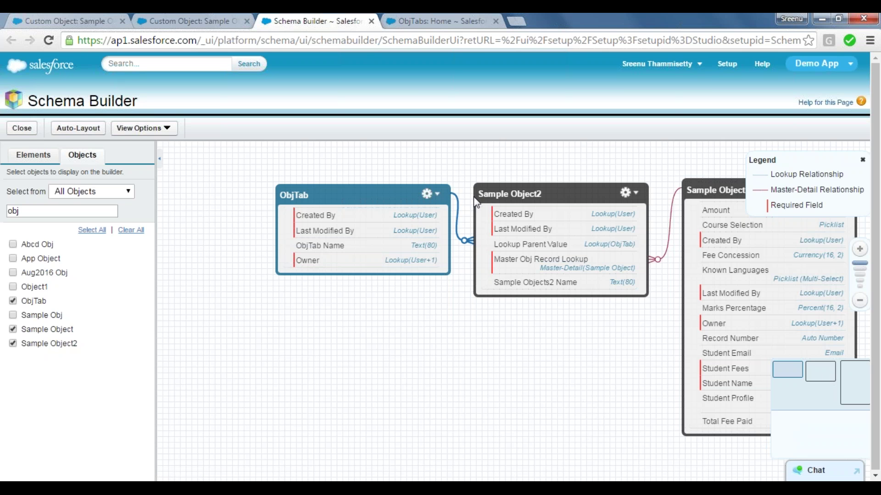
{"action": "left_click_drag", "start_coordinate": [364, 192], "coordinate": [281, 194]}
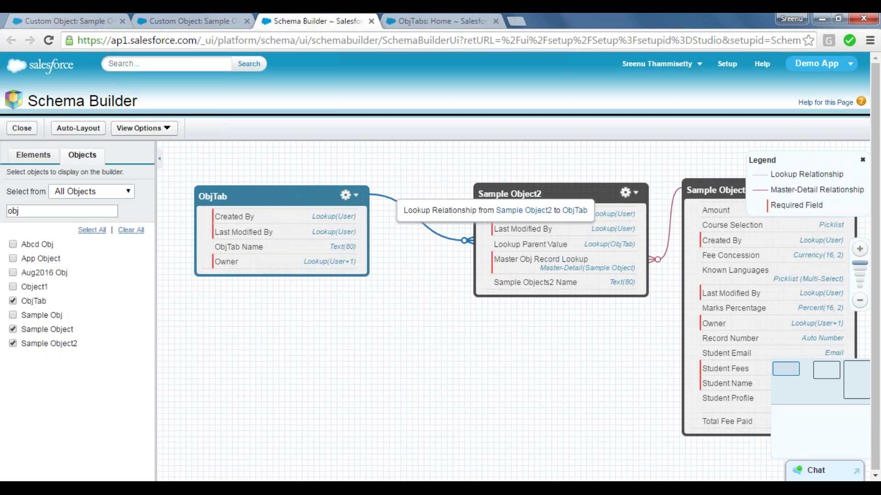
{"action": "left_click_drag", "start_coordinate": [516, 187], "coordinate": [431, 189]}
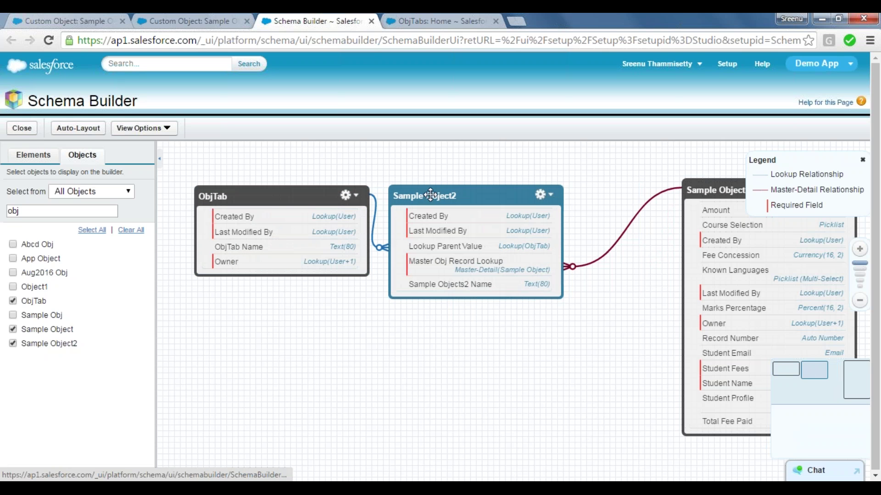
{"action": "left_click_drag", "start_coordinate": [702, 186], "coordinate": [613, 196]}
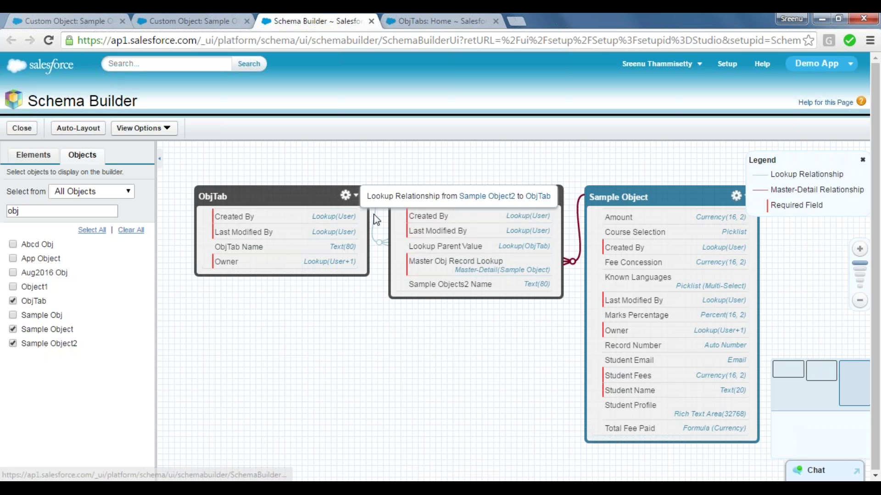
Step: Examine Sample Object2's lookup connector to ObjTab and master-detail connector to Sample Object, and check the Lookup notes in Notepad
{"action": "mouse_move", "coordinate": [377, 210]}
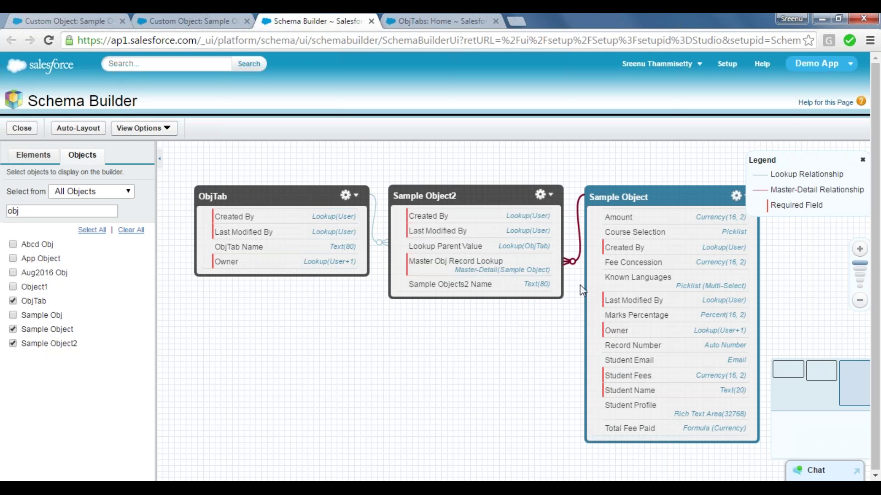
{"action": "mouse_move", "coordinate": [579, 252]}
{"action": "left_click_drag", "start_coordinate": [623, 197], "coordinate": [619, 199]}
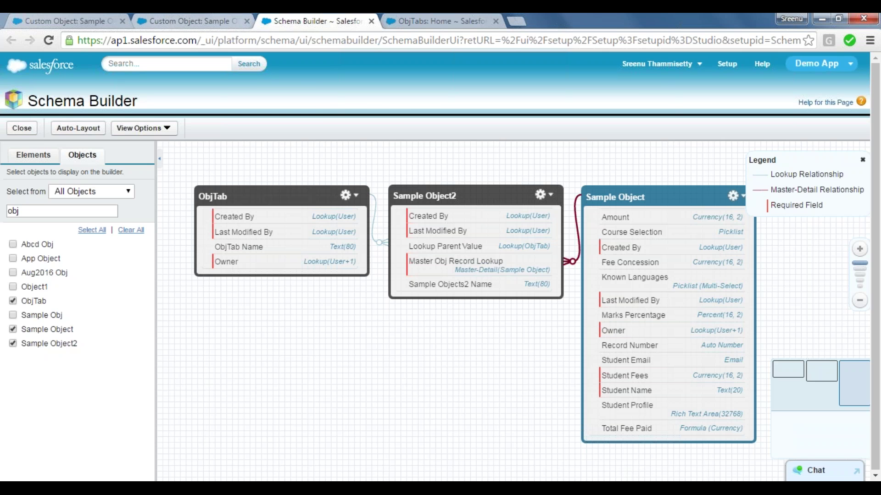
{"action": "left_click", "coordinate": [257, 487]}
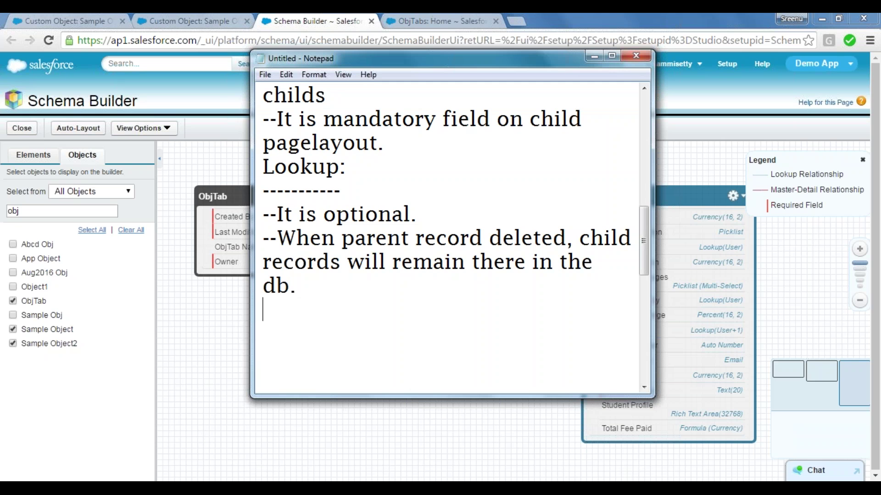
{"action": "left_click", "coordinate": [42, 487]}
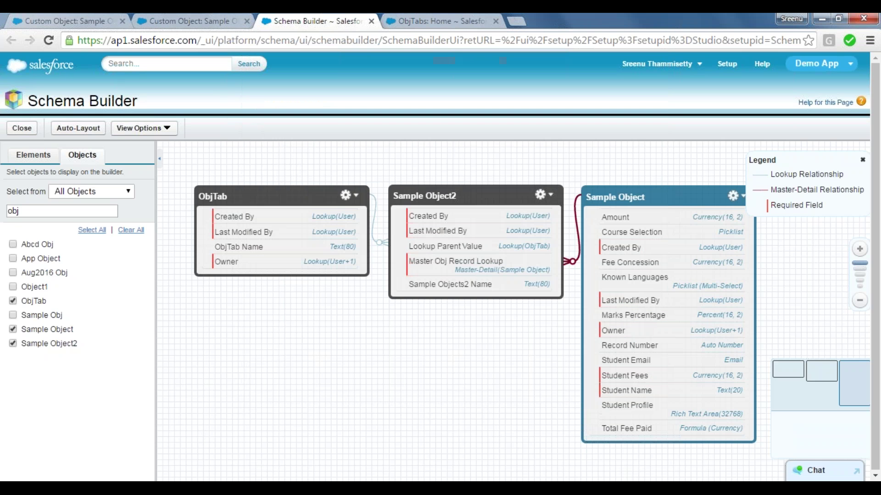